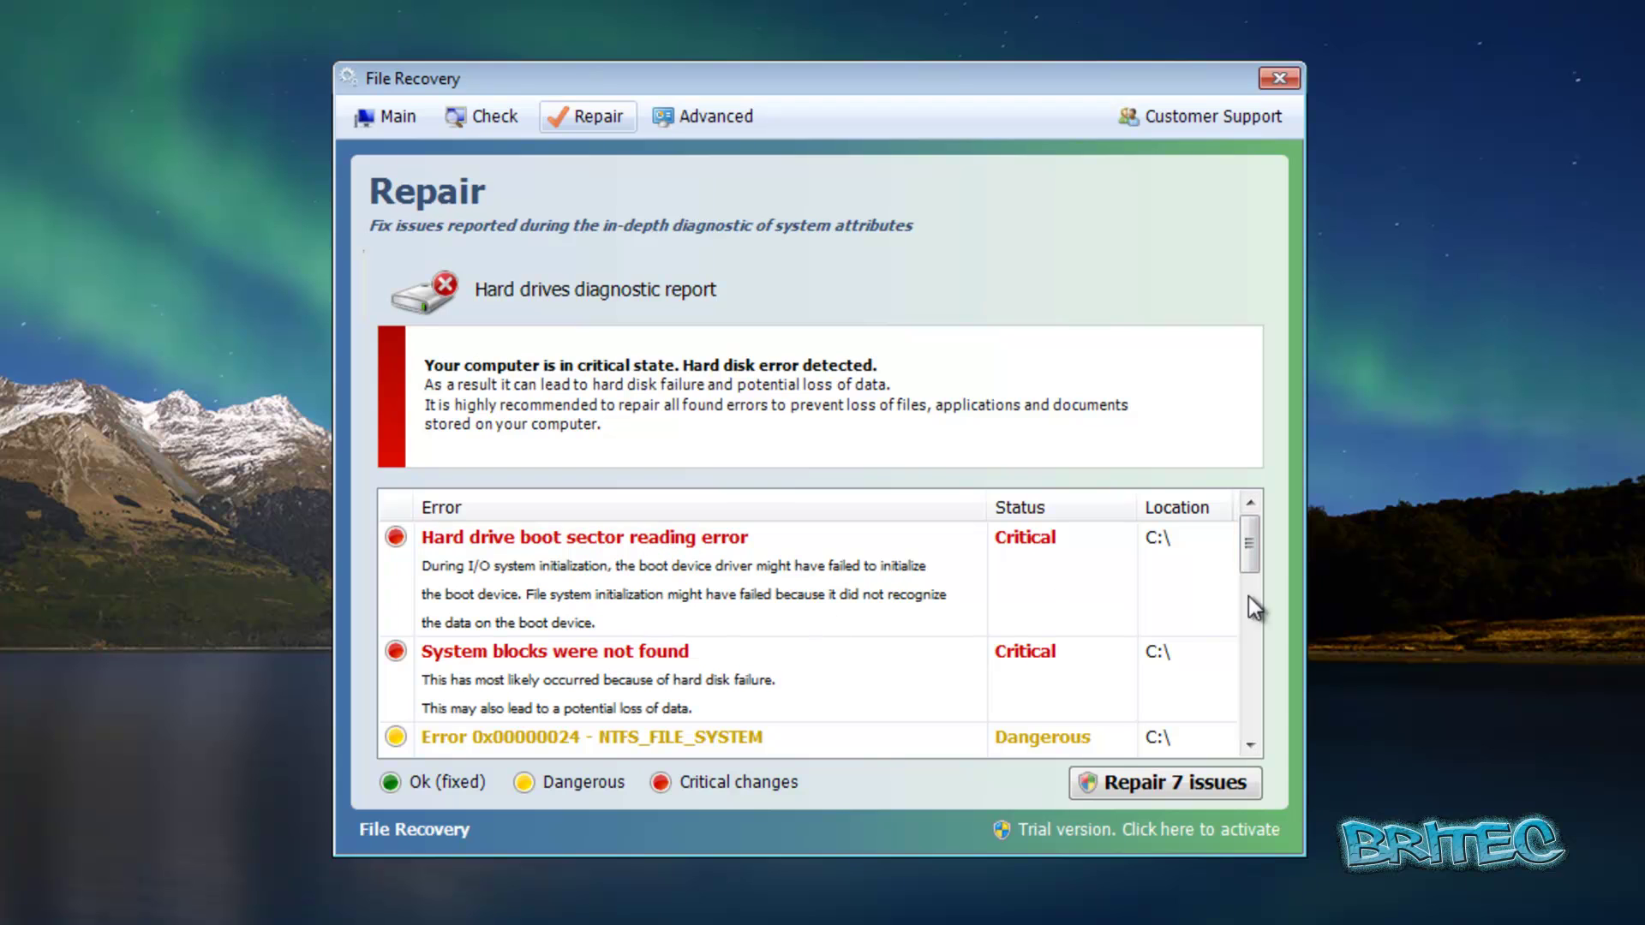
- View the File Recovery program's customer support page and close the page again
mouse_move(1248, 551)
mouse_down()
mouse_move(1248, 707)
mouse_move(1249, 528)
mouse_up()
click(1196, 121)
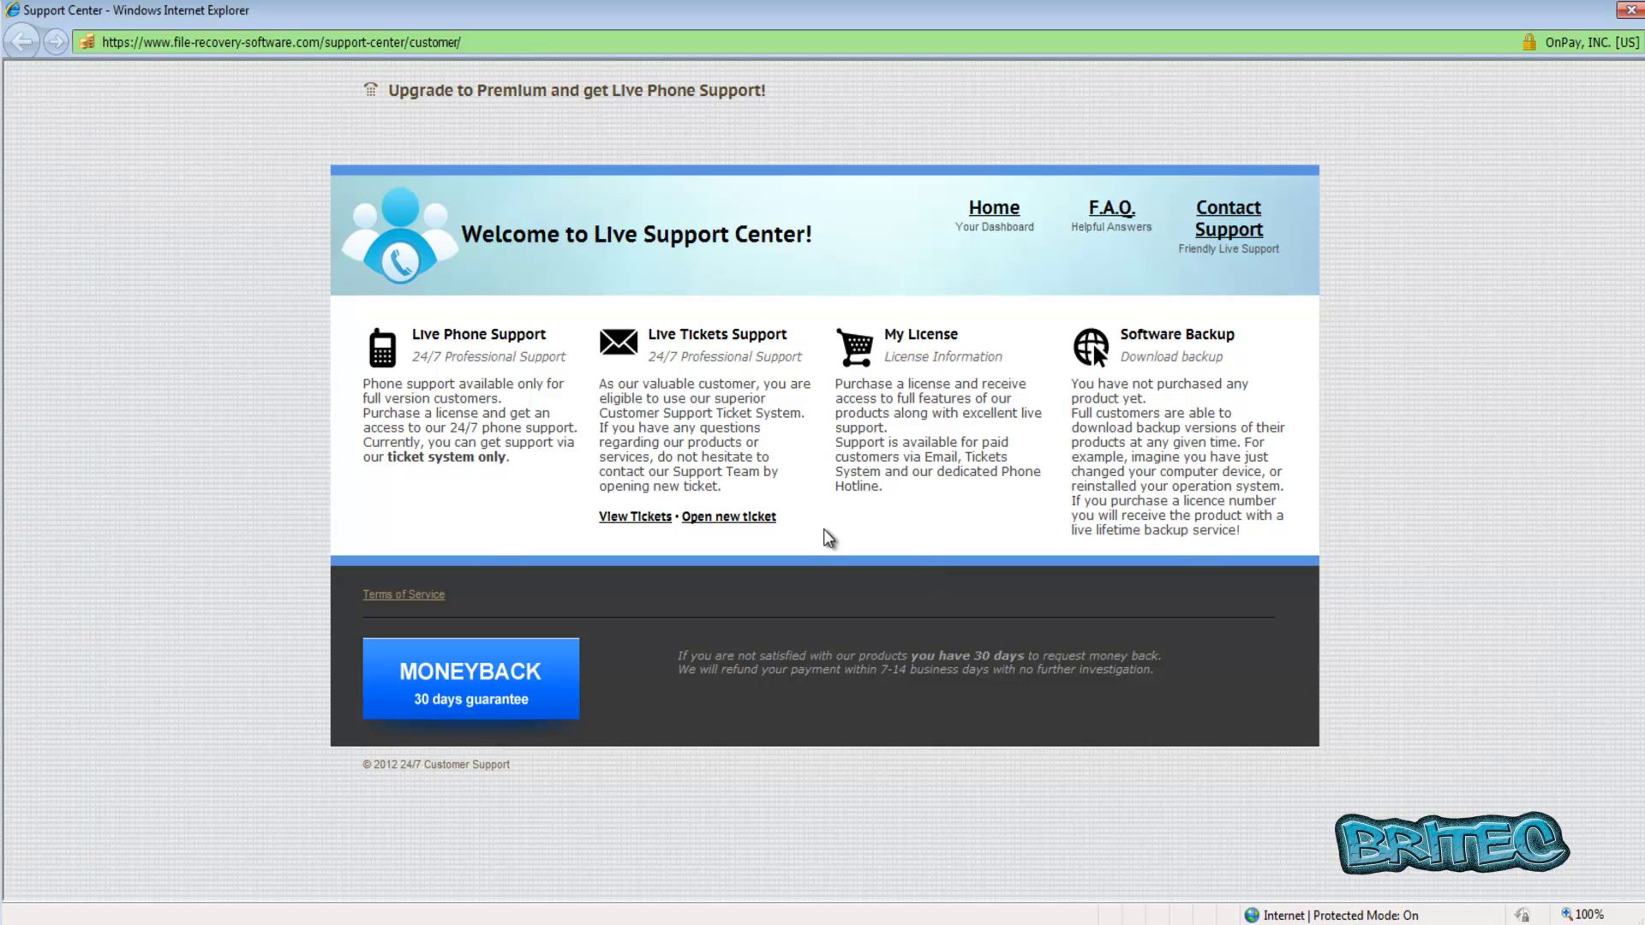
click(1630, 9)
- Request the repair of the 7 issues, inspect the product versions on the license order page, and cancel the activation
click(1105, 734)
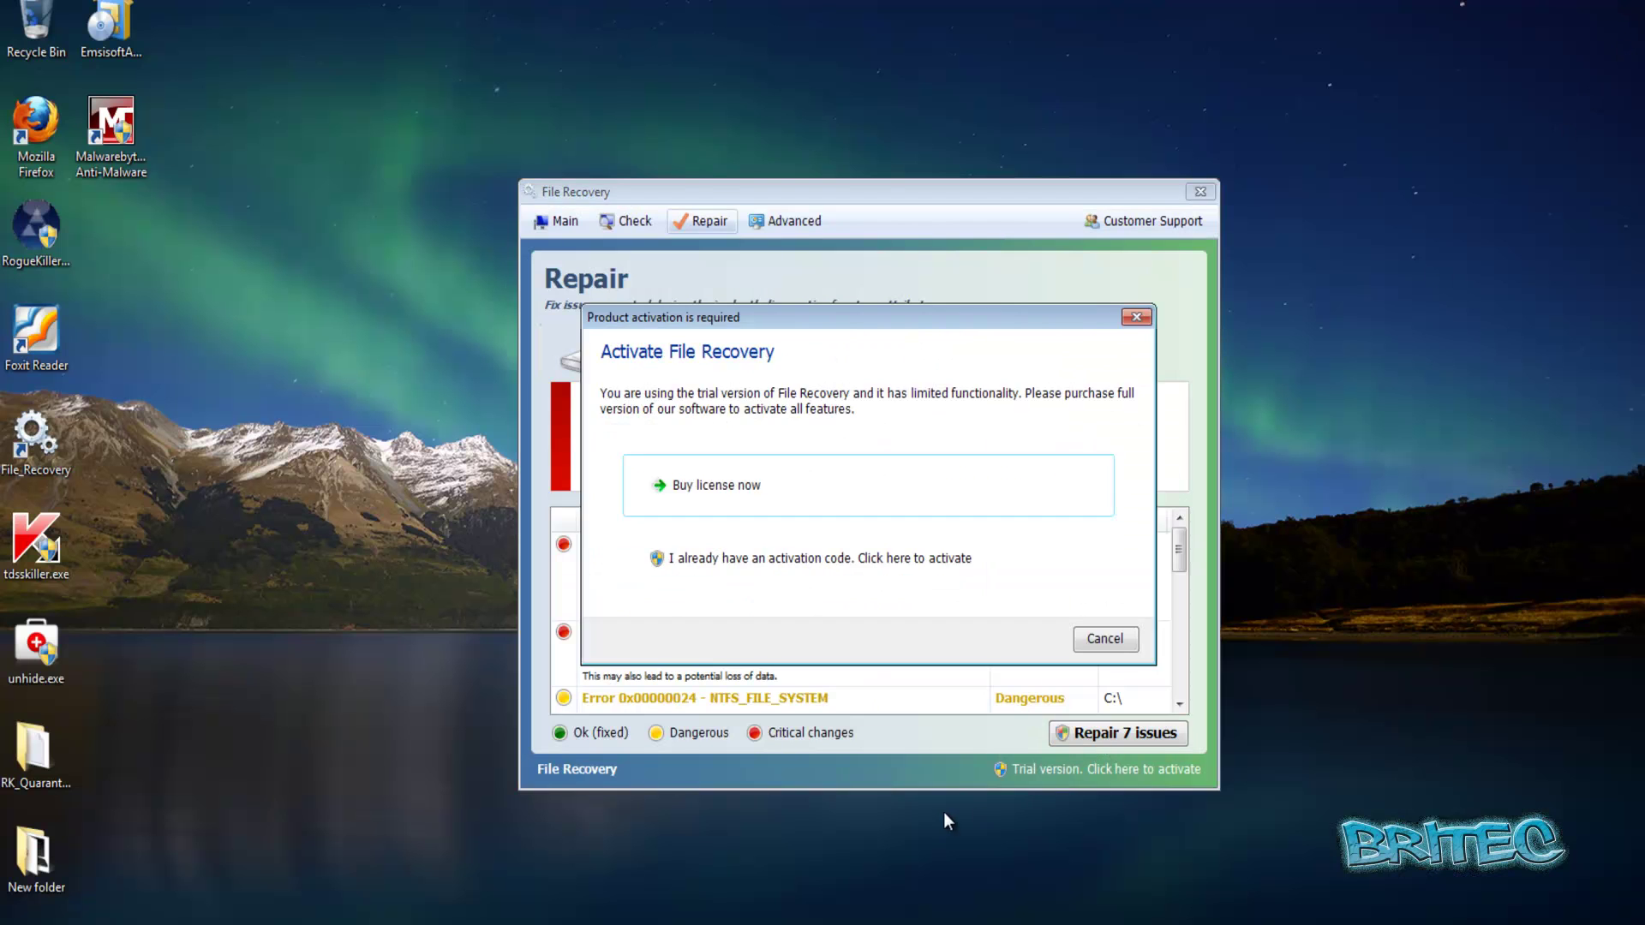
click(722, 493)
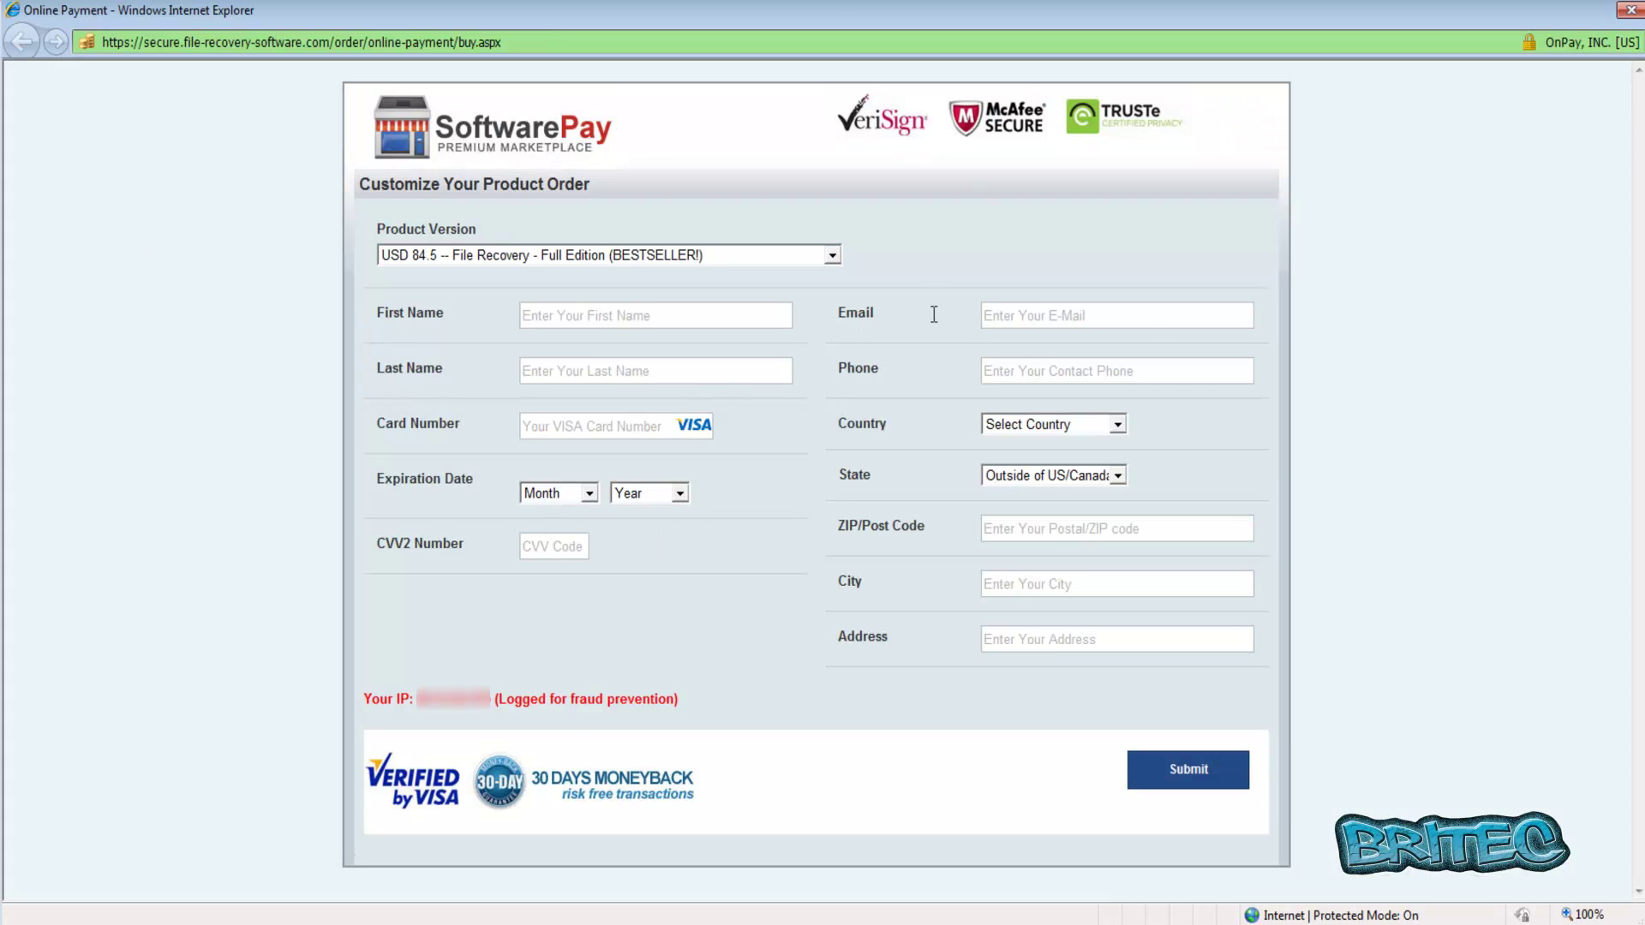
click(707, 259)
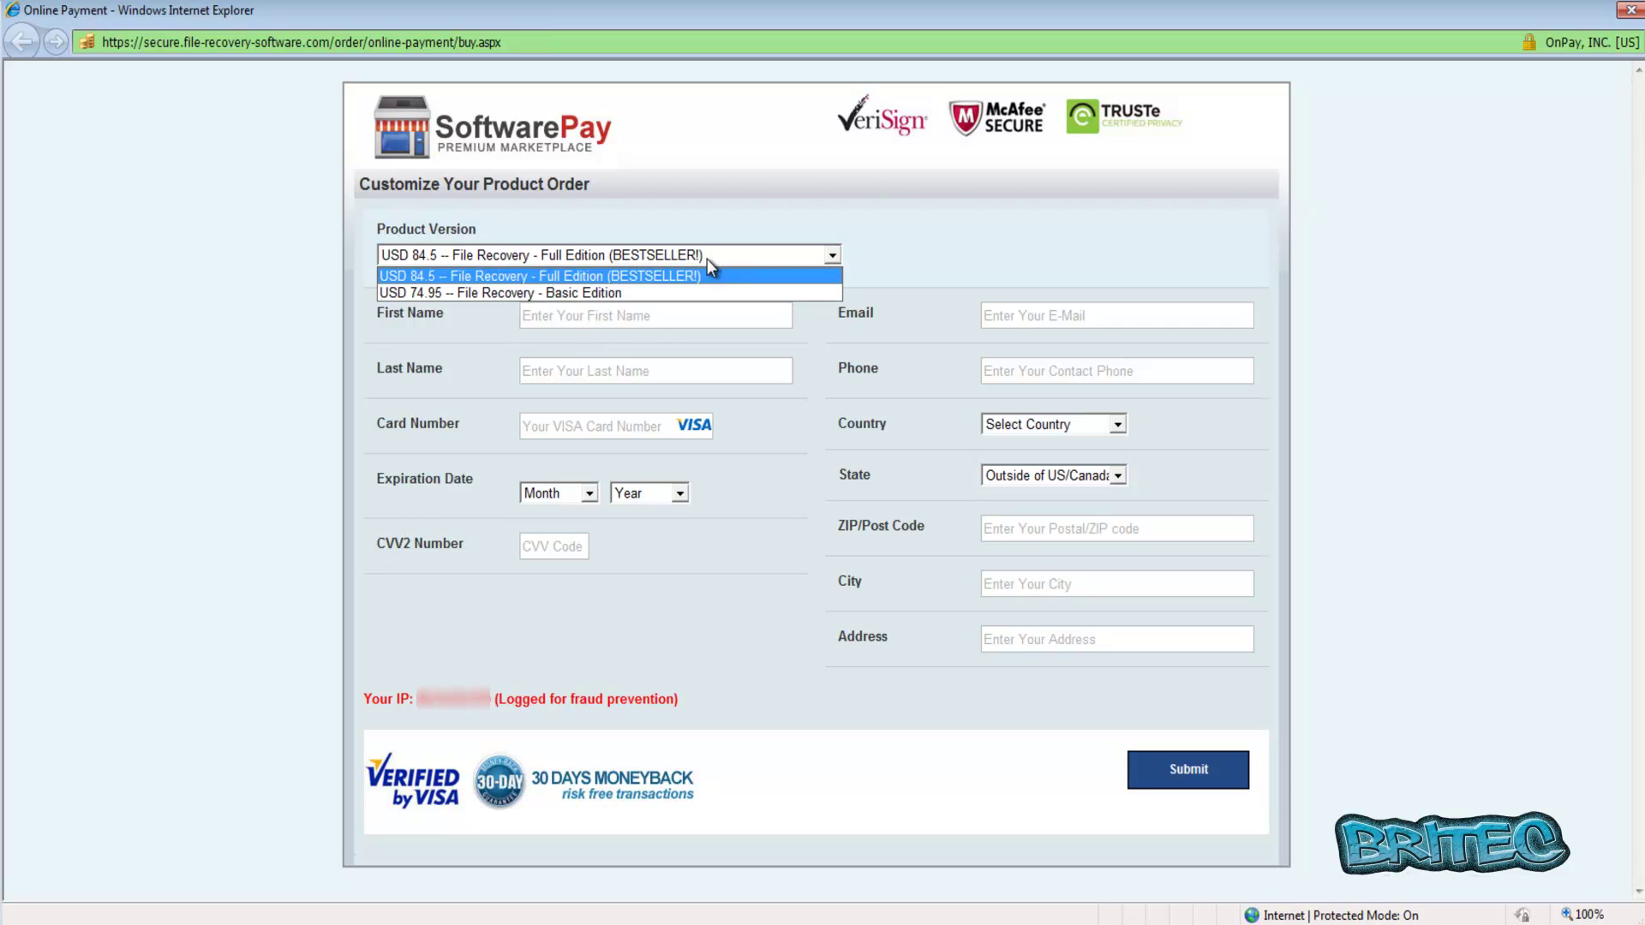
click(237, 328)
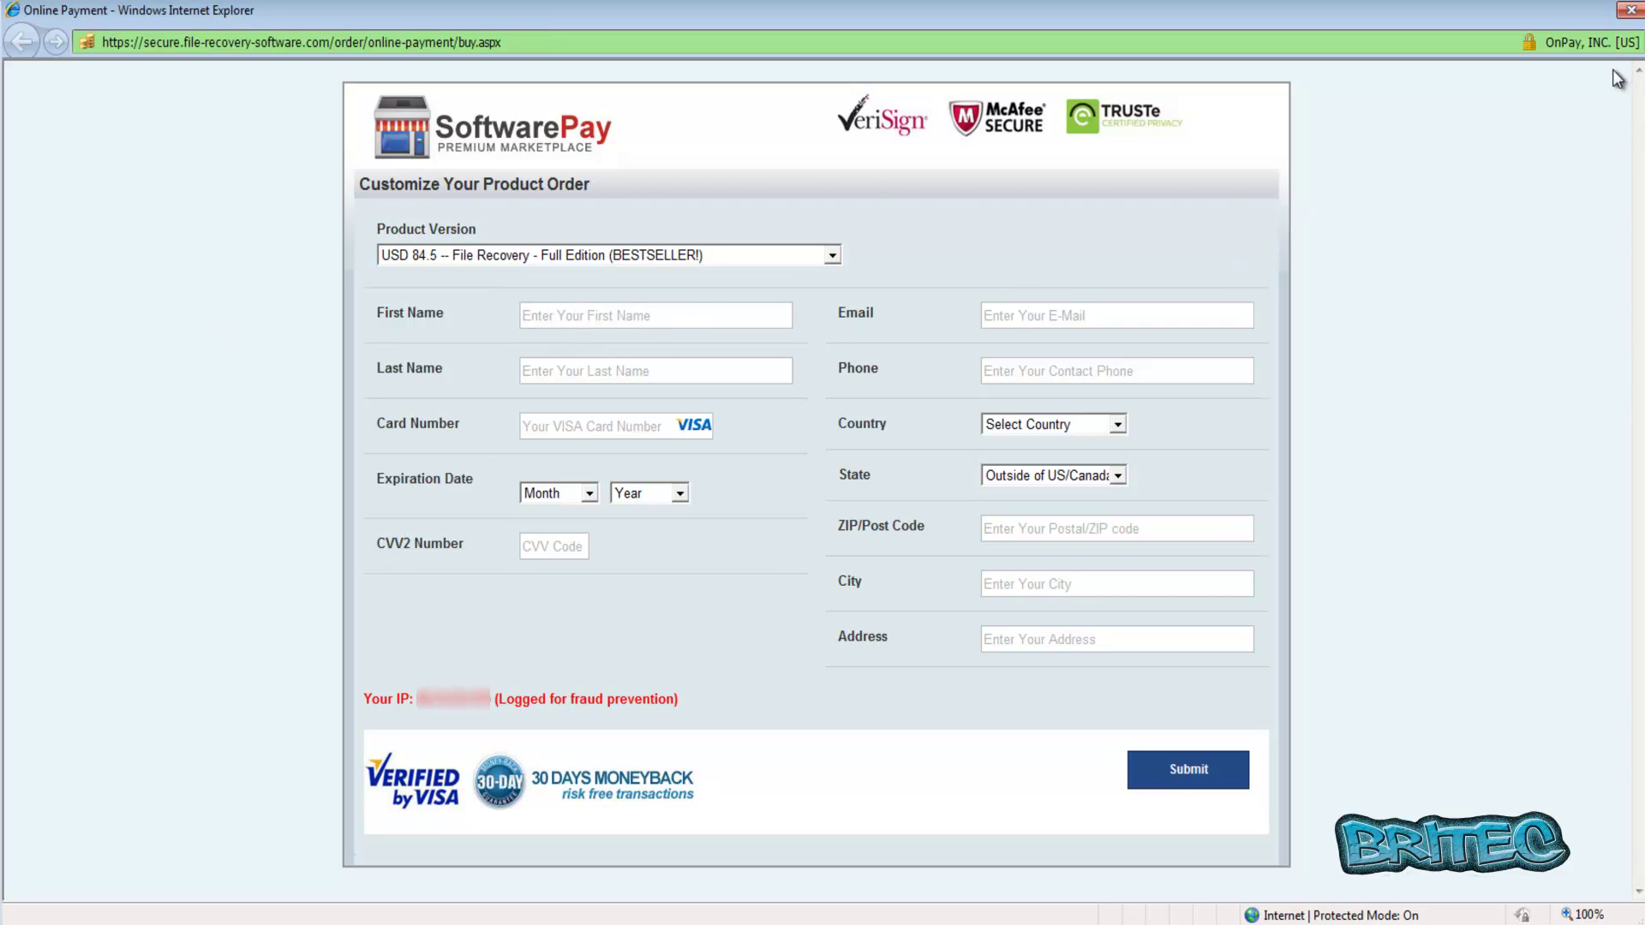
click(1630, 10)
click(1113, 642)
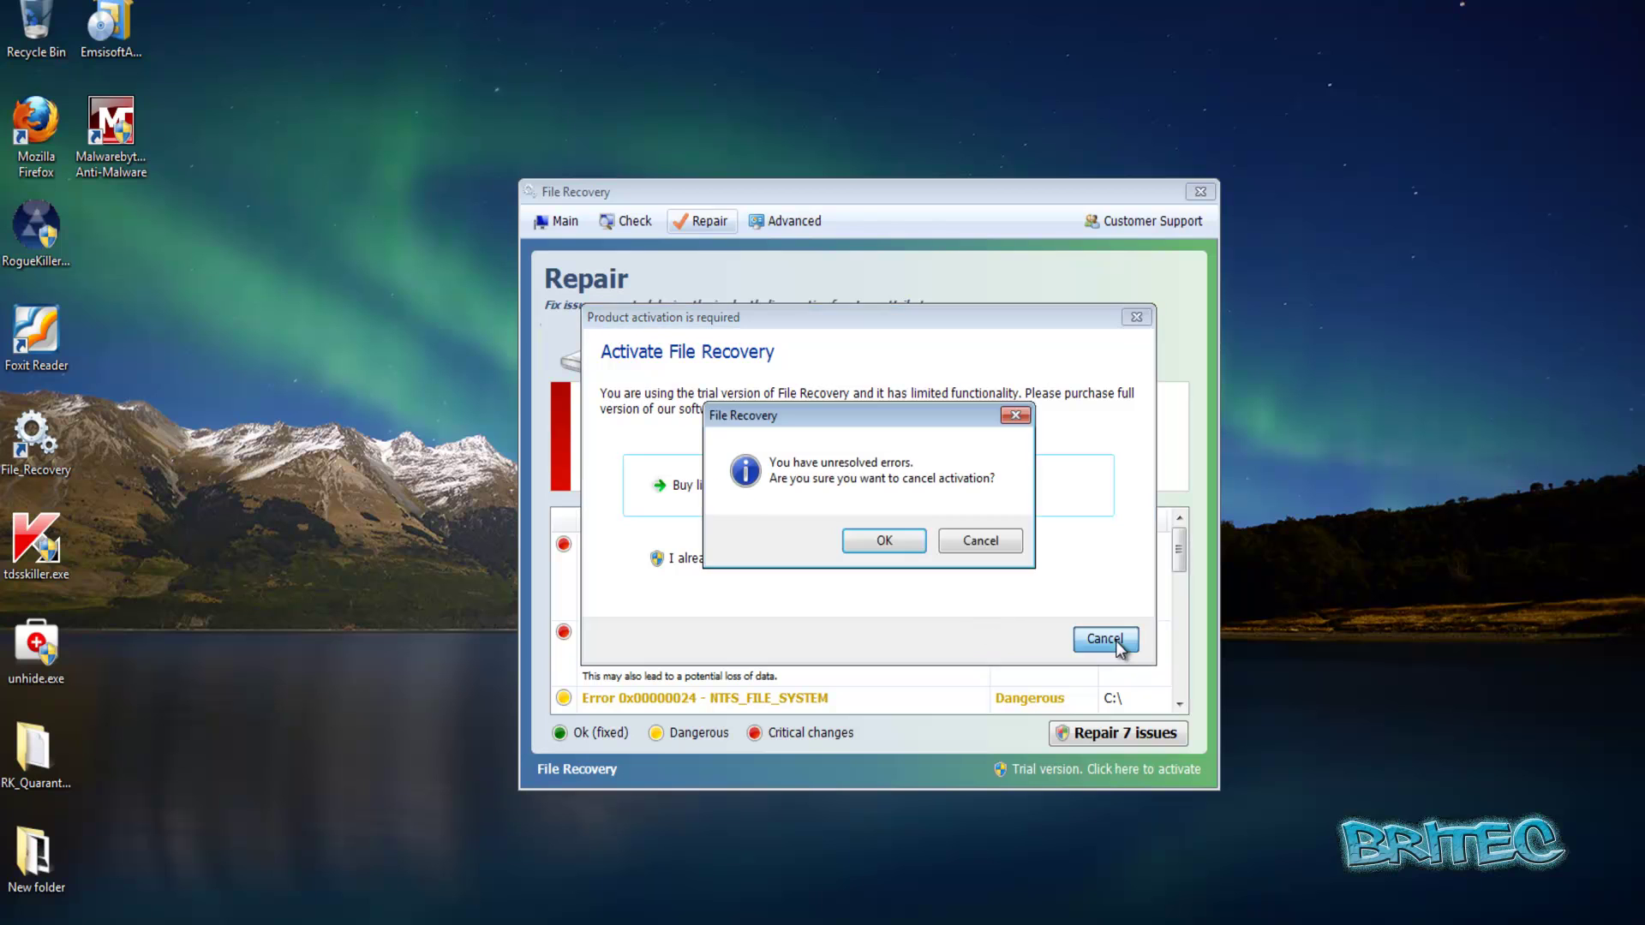
click(883, 540)
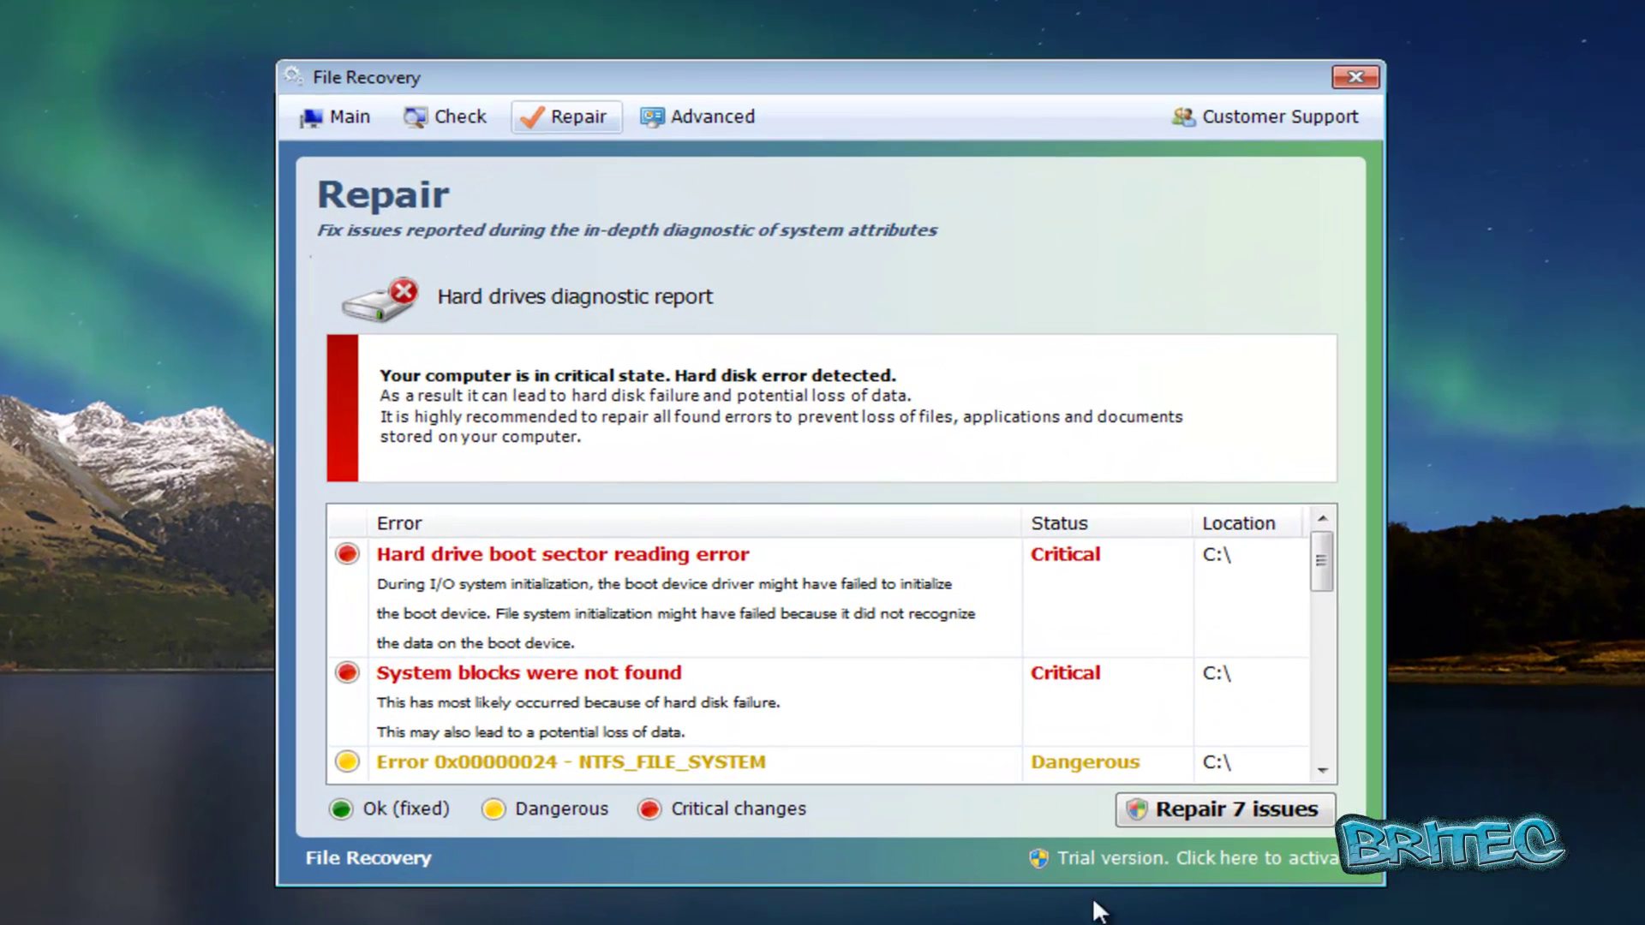
- Inspect the registration e-mail and activation key fields in File Recovery's registration form, and cancel the registration
click(1209, 861)
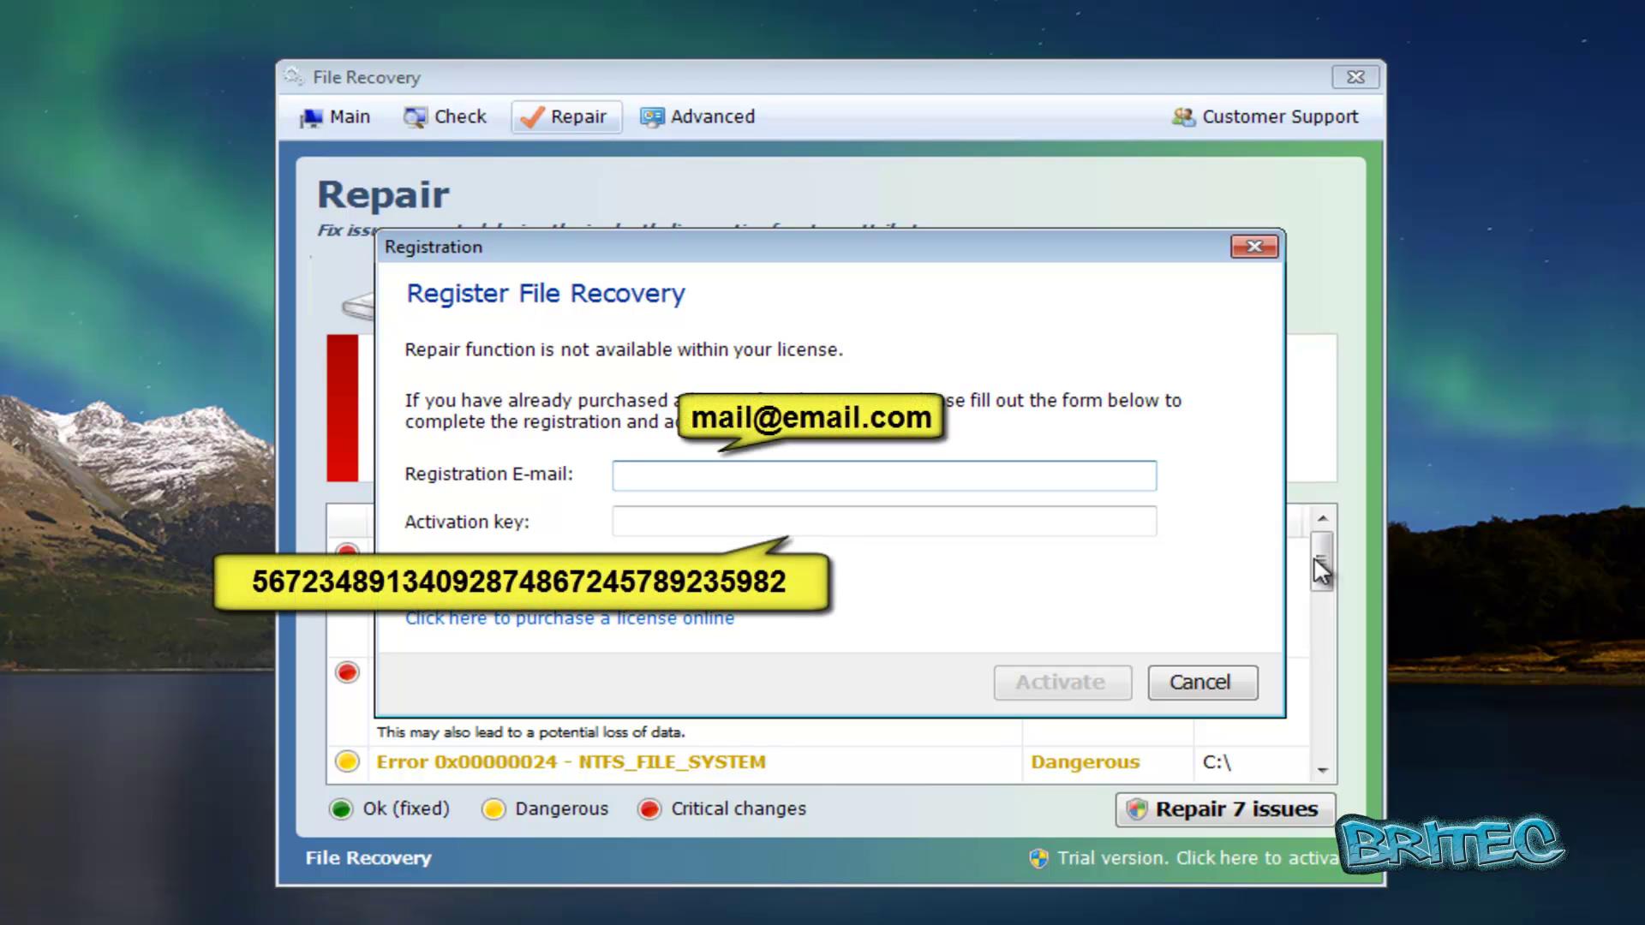
click(714, 522)
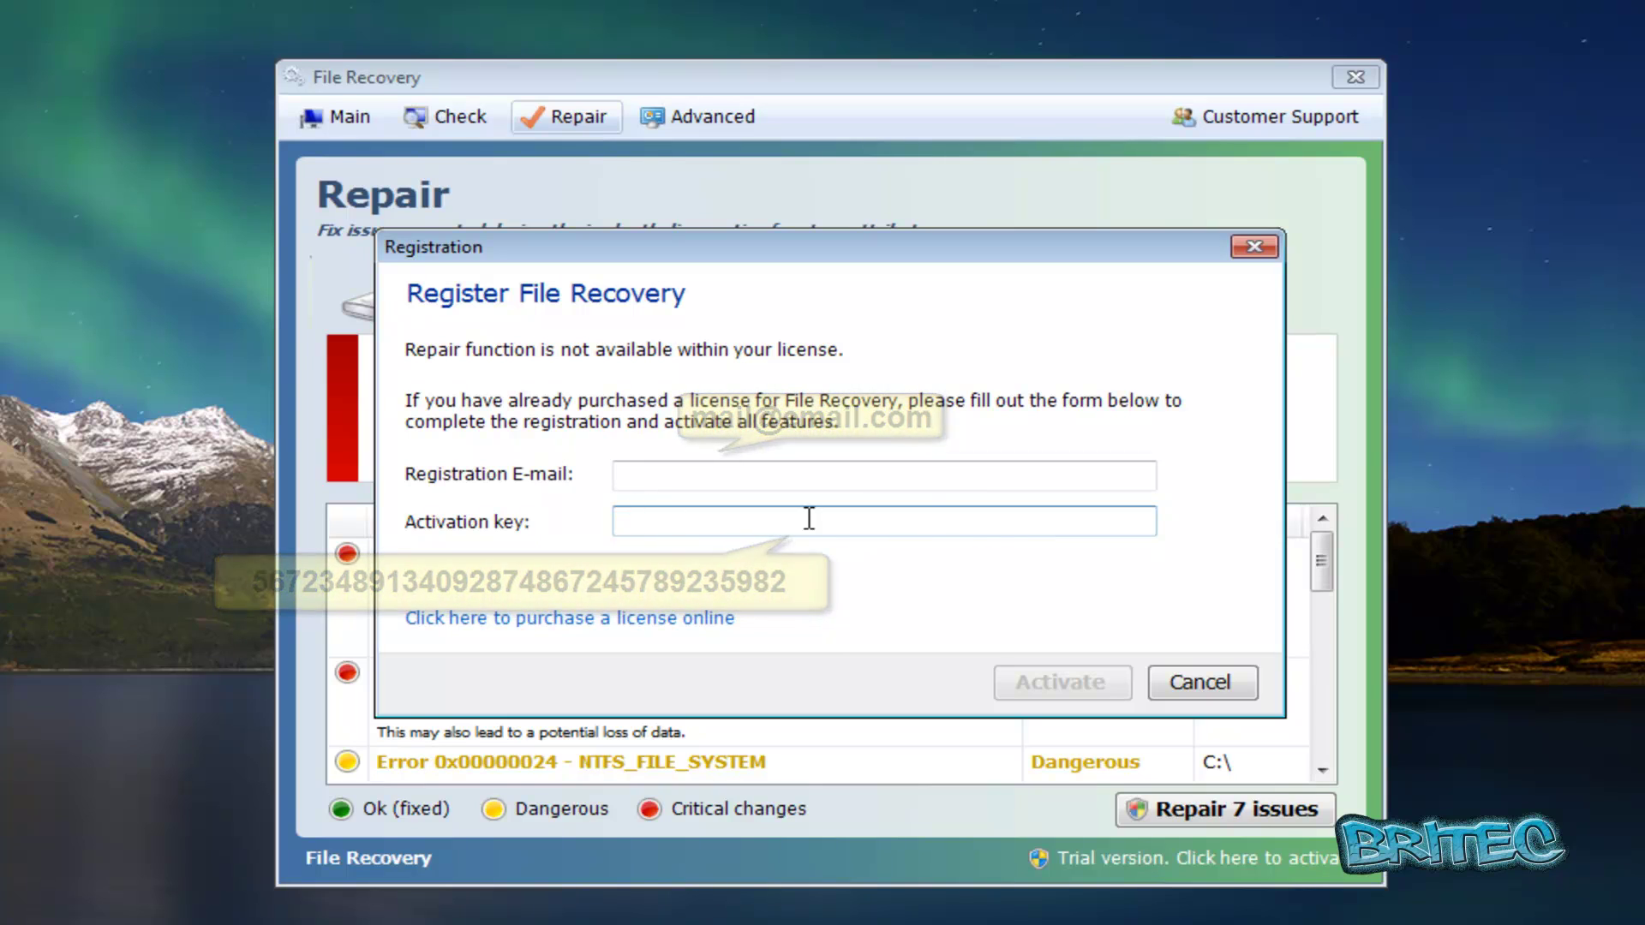
click(708, 482)
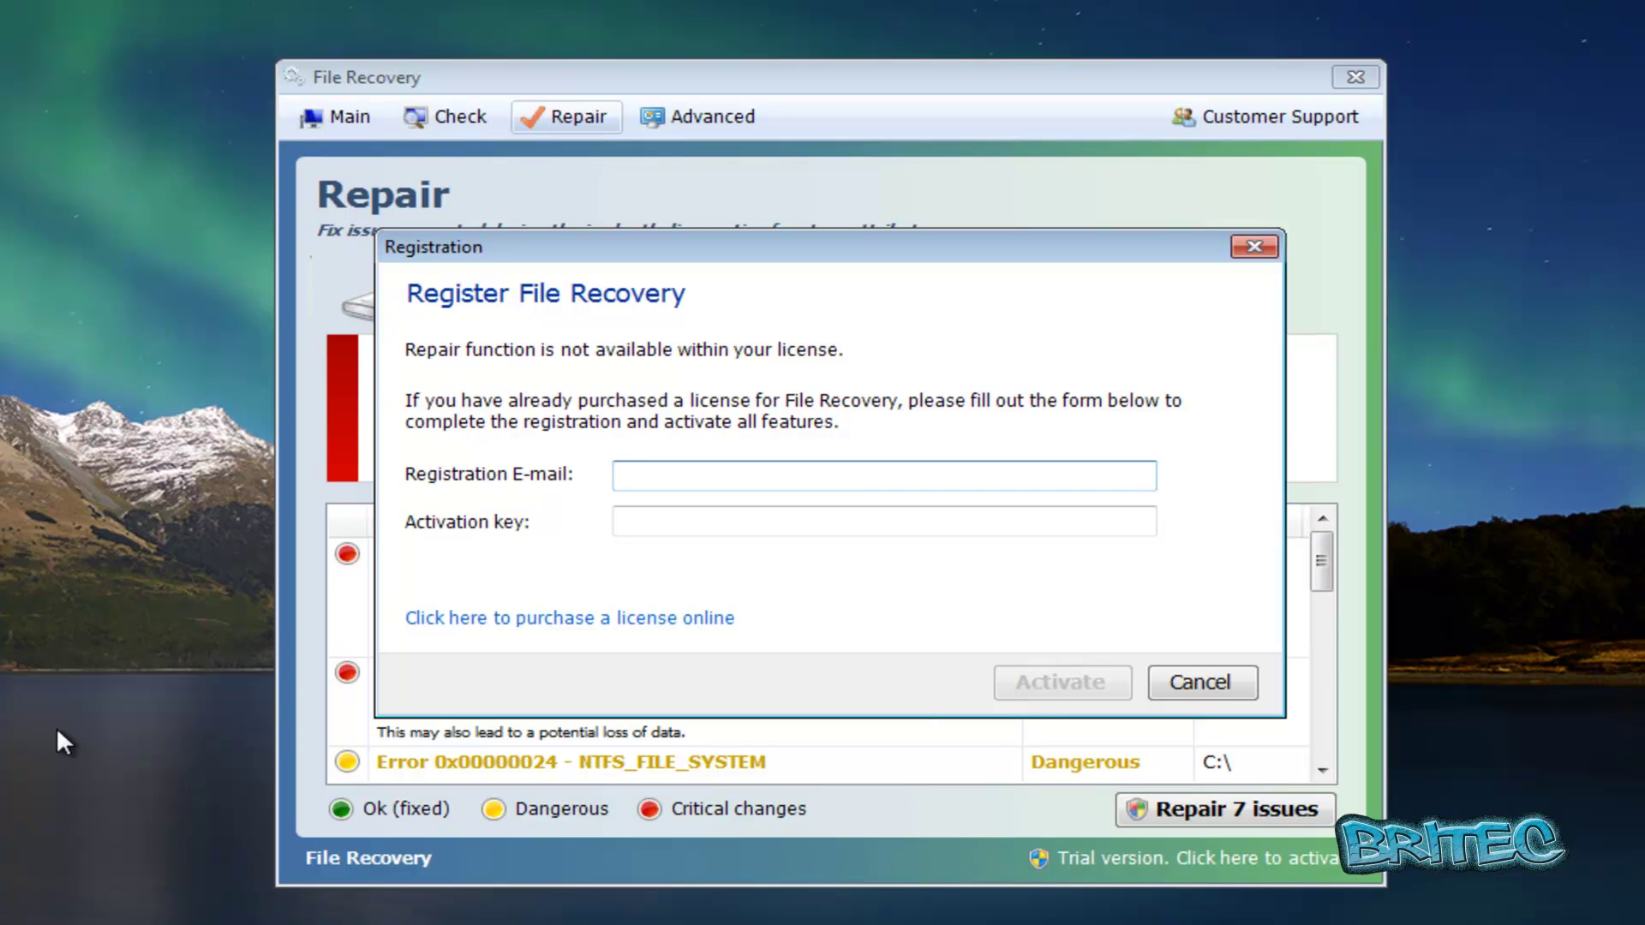
click(1234, 684)
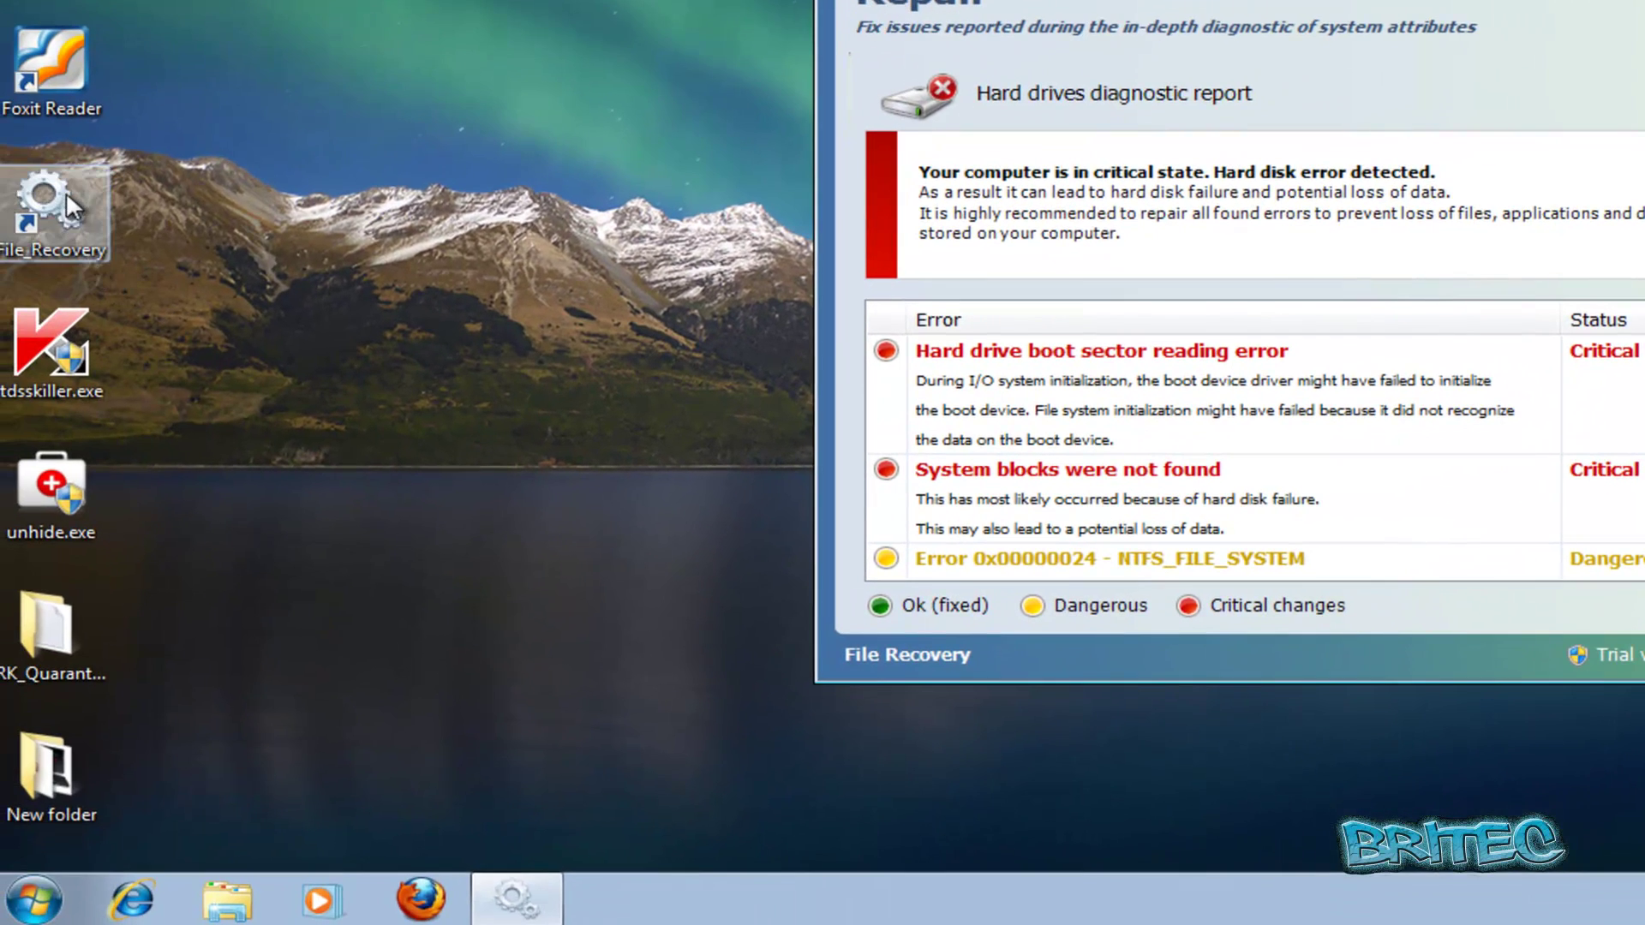
- Examine the target path in the properties of the File_Recovery desktop shortcut, and close the properties
right_click(67, 194)
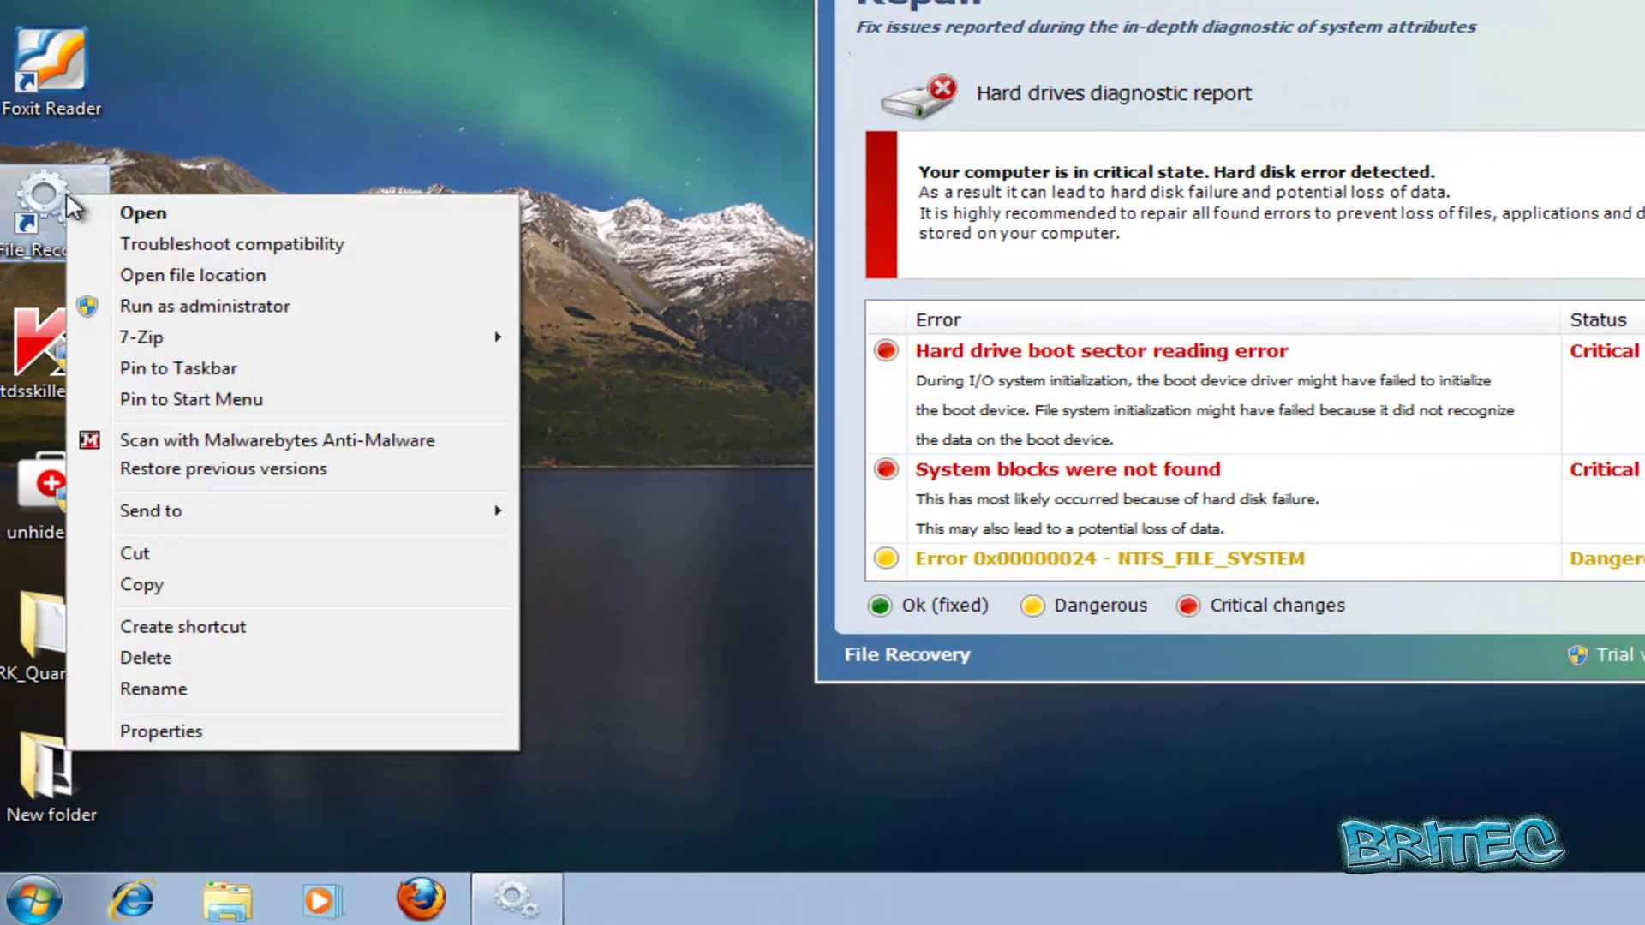
click(159, 728)
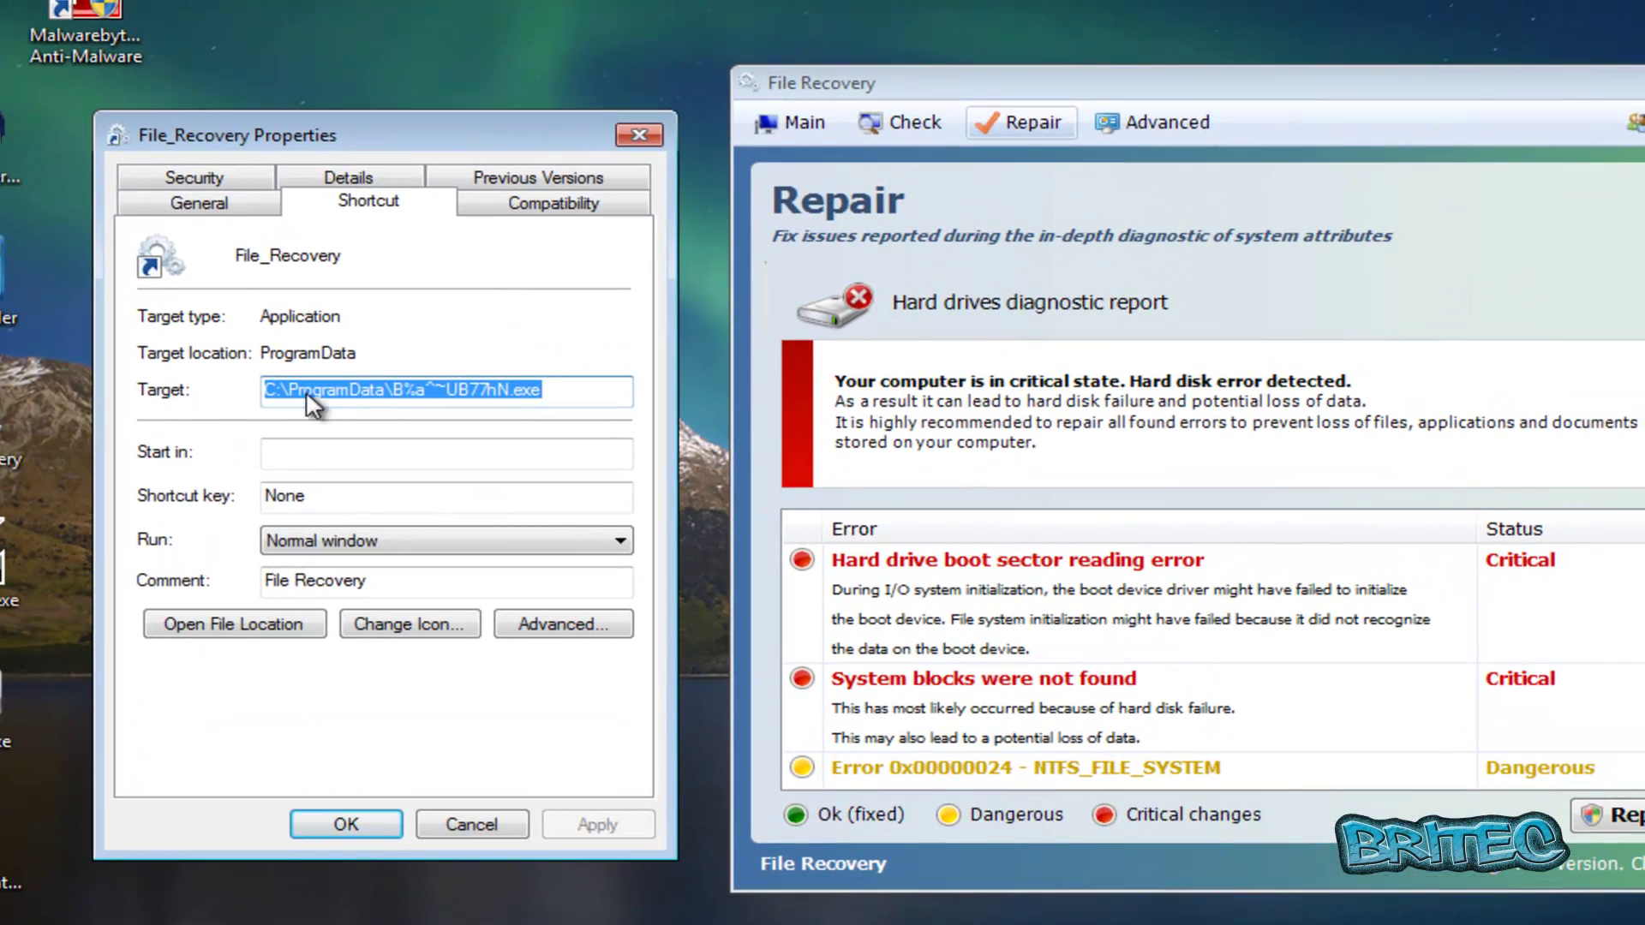
click(478, 394)
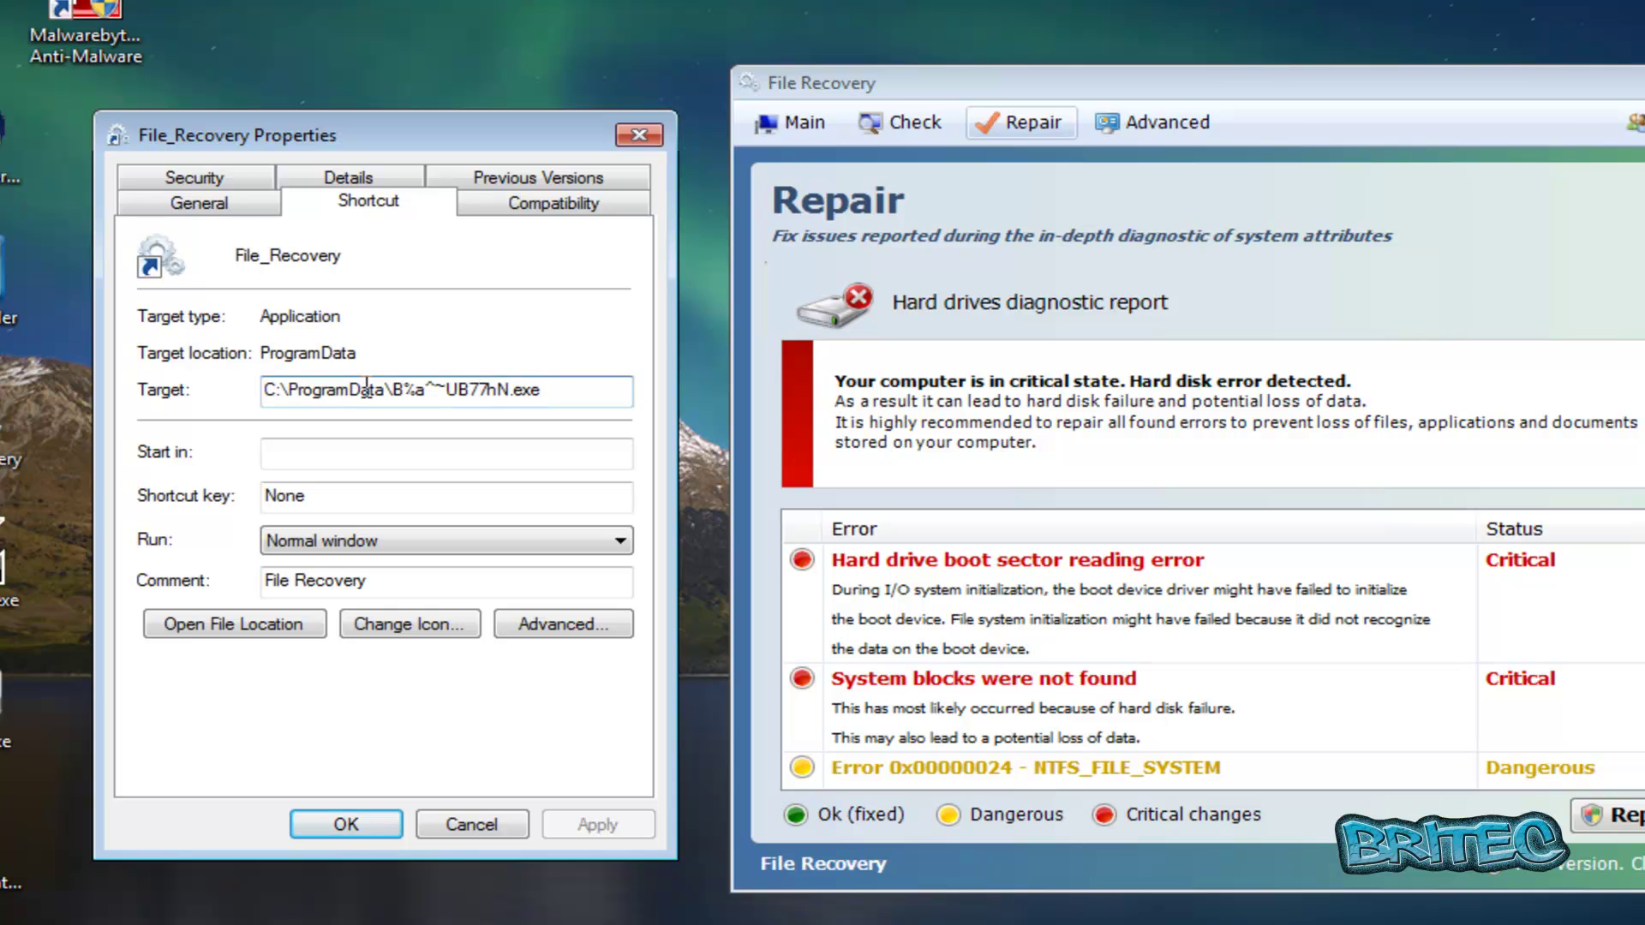
drag(393, 389, 185, 392)
click(639, 135)
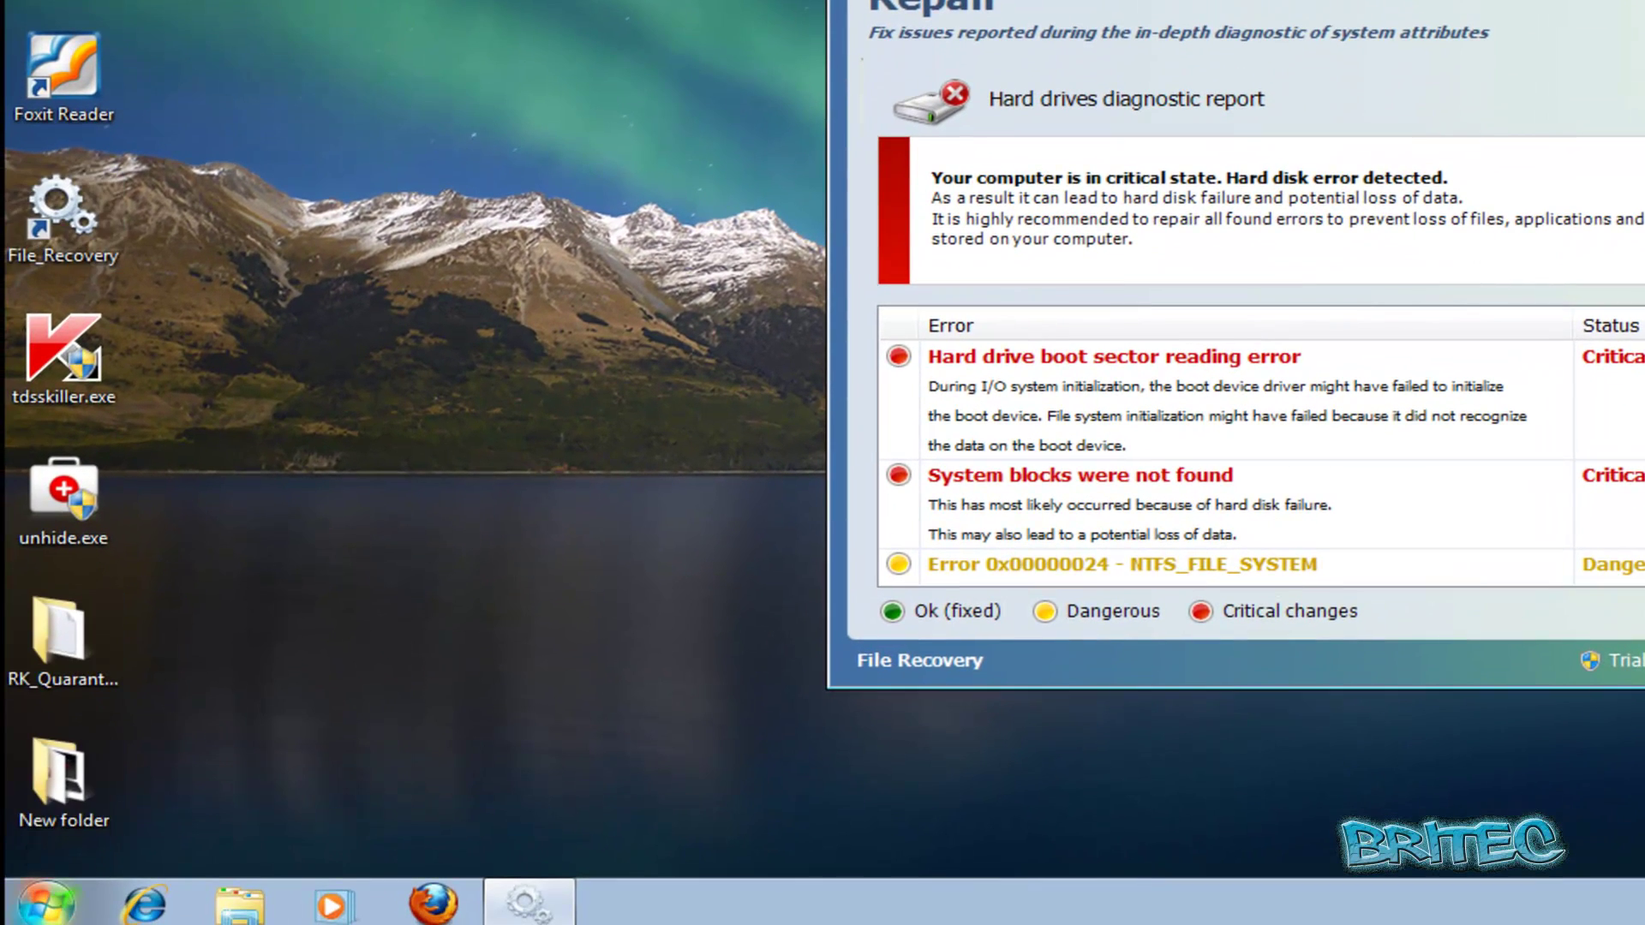
- Open Local Disk (C:) in the file manager and close the File Recovery window covering it
click(33, 905)
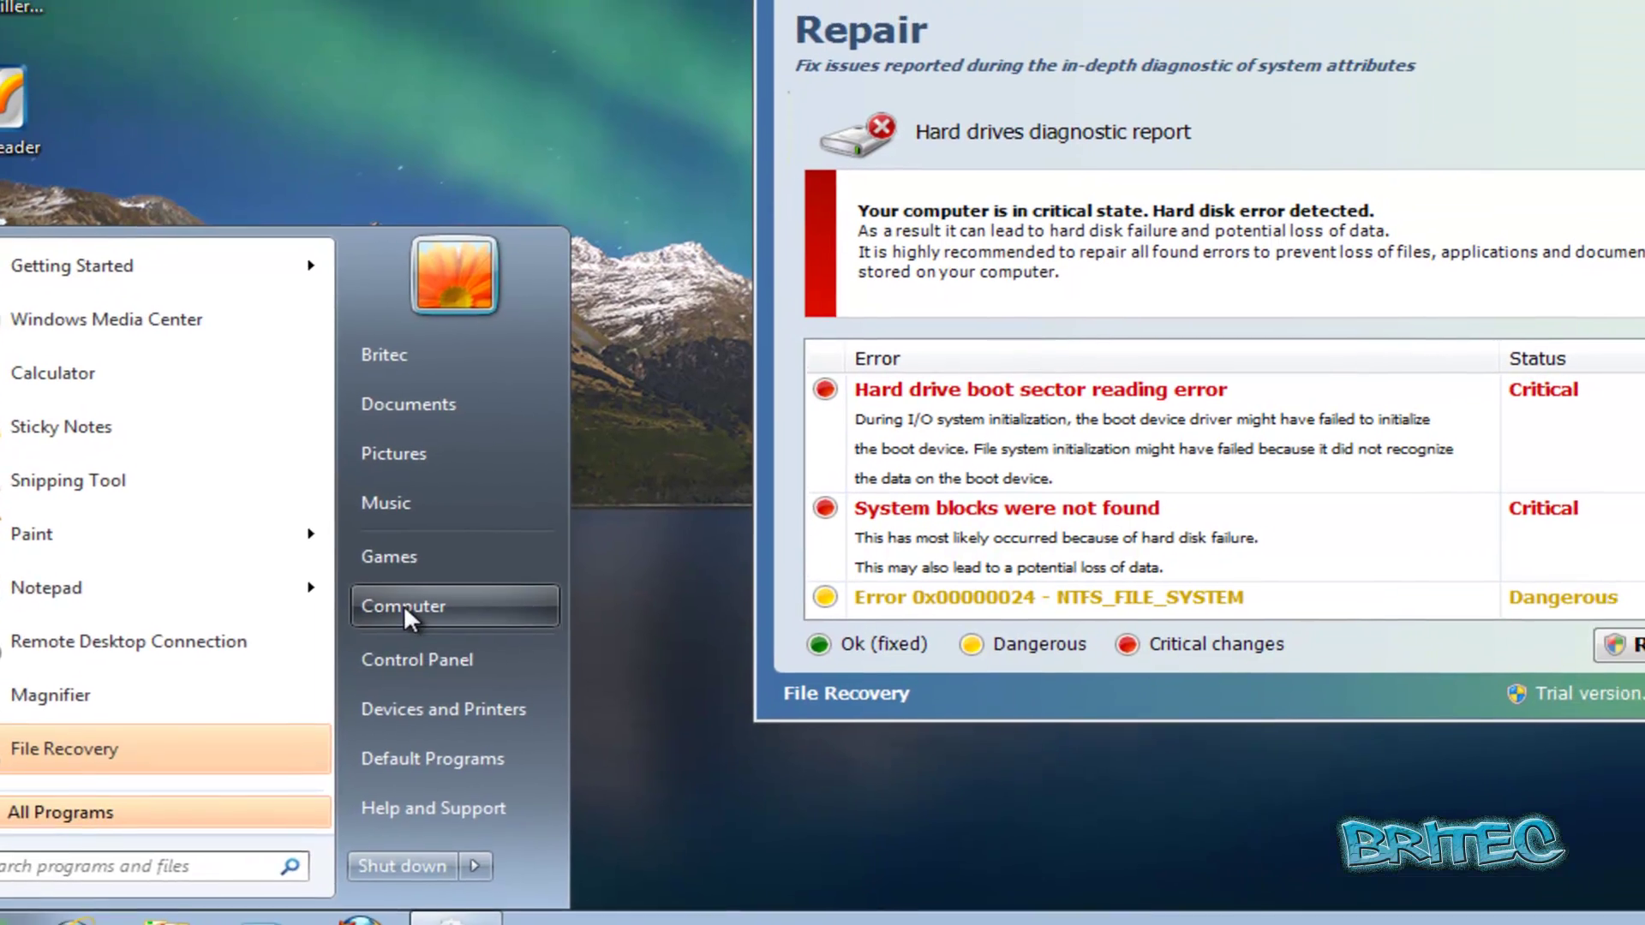
click(404, 605)
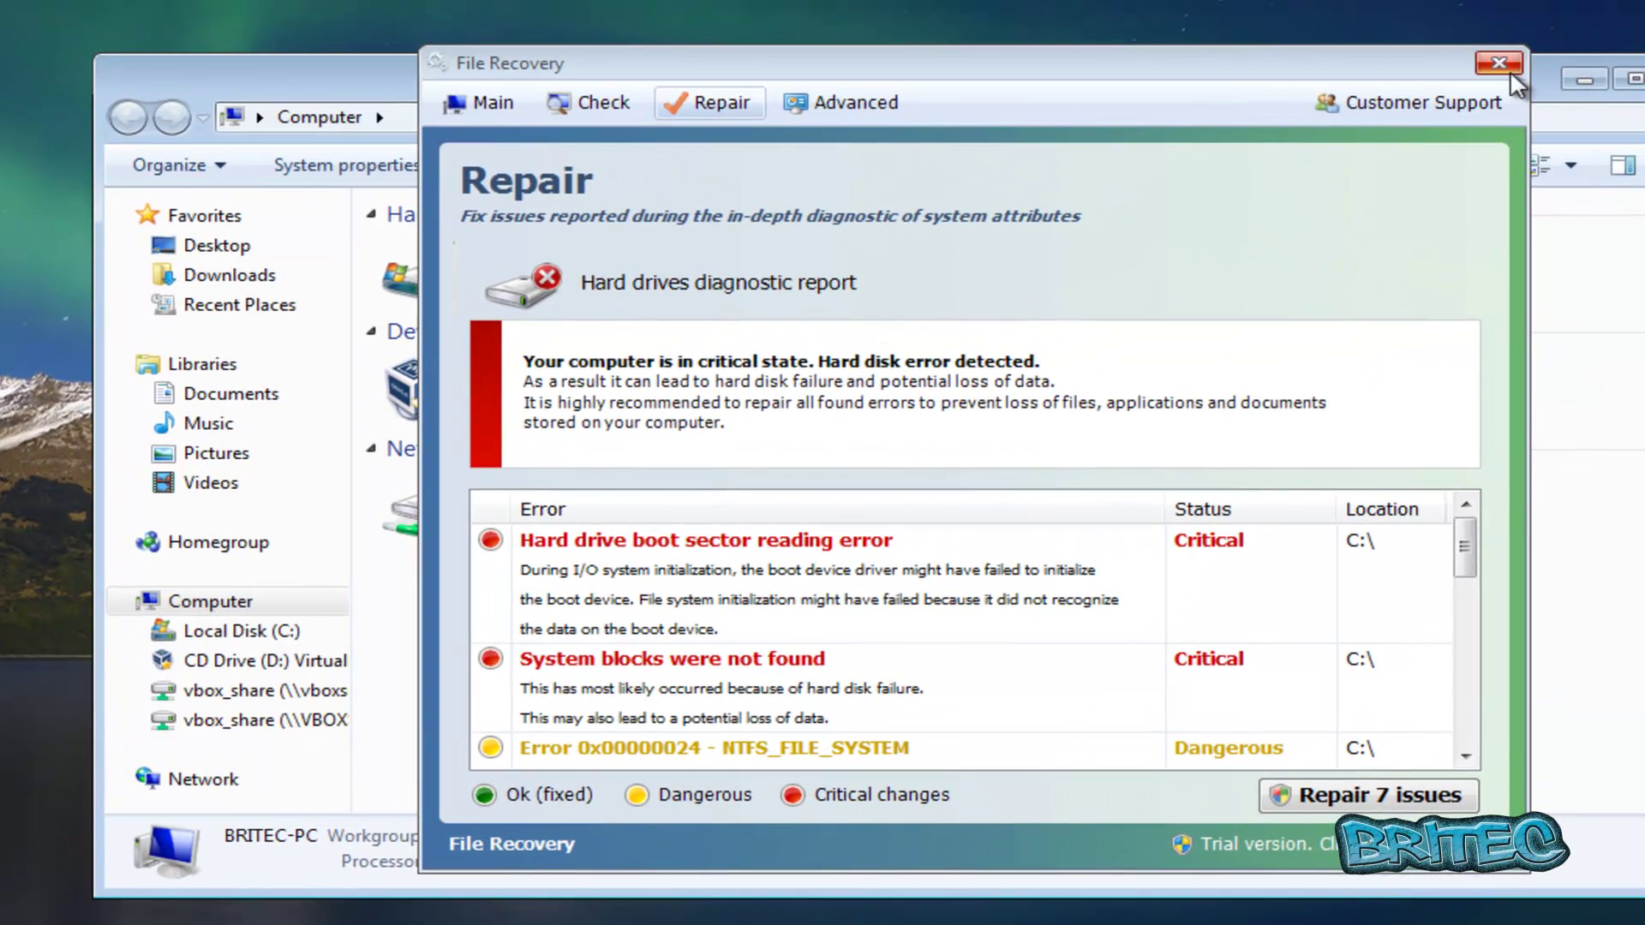
click(1509, 69)
double_click(487, 275)
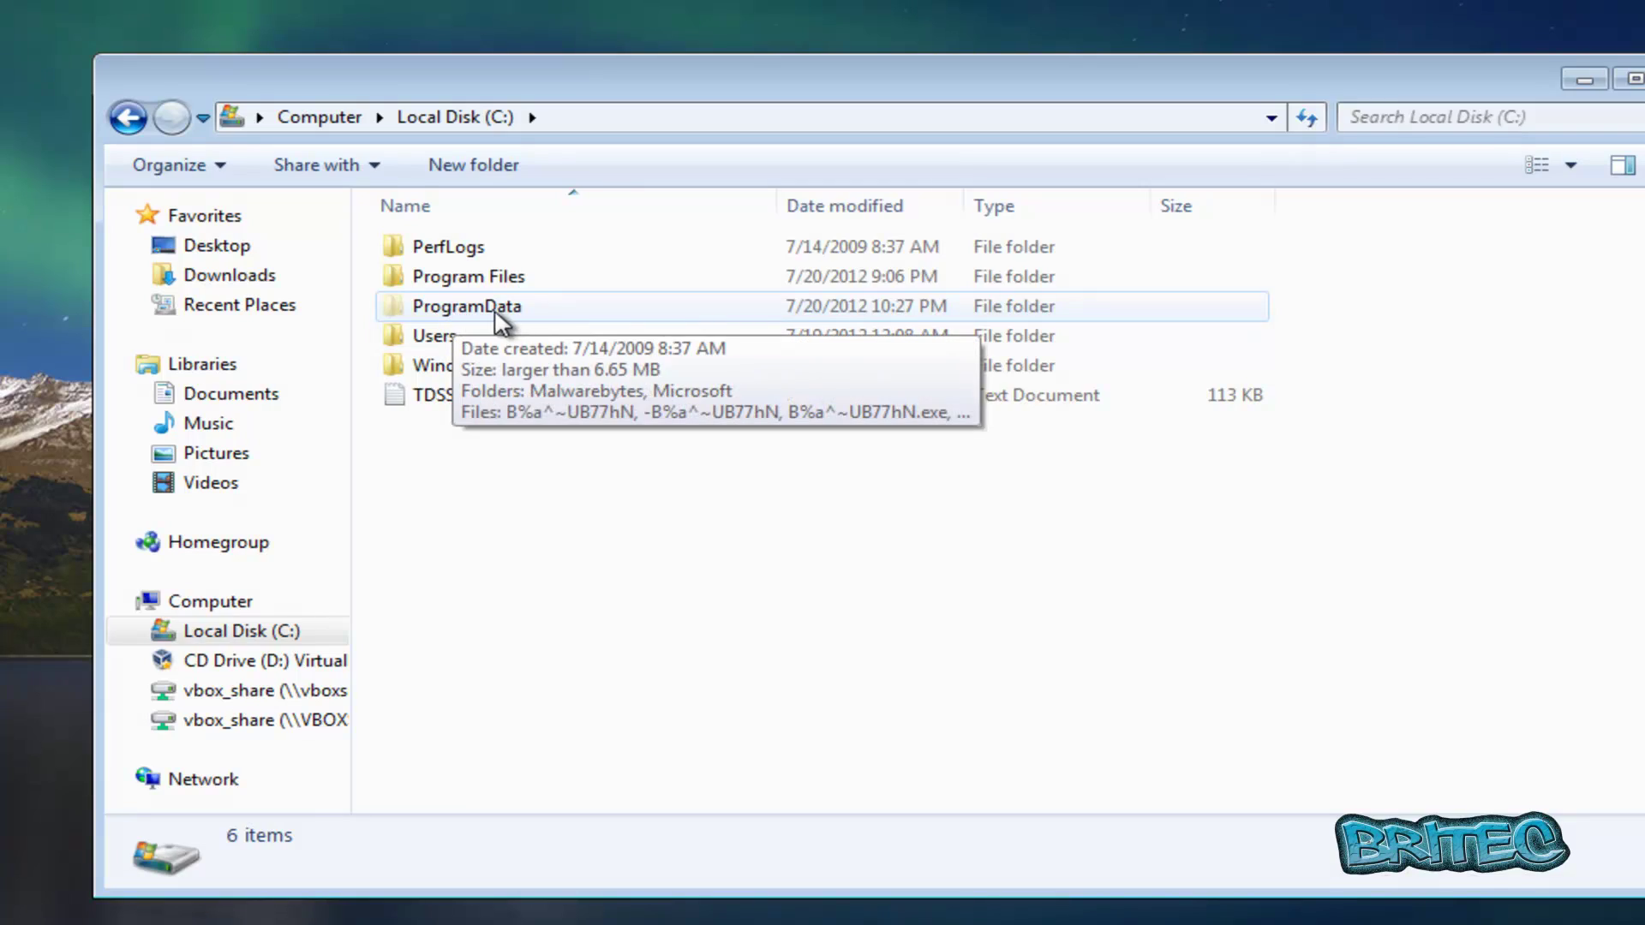
- Check the hidden files and folders setting in the folder view options, and leave the options without changes
click(218, 164)
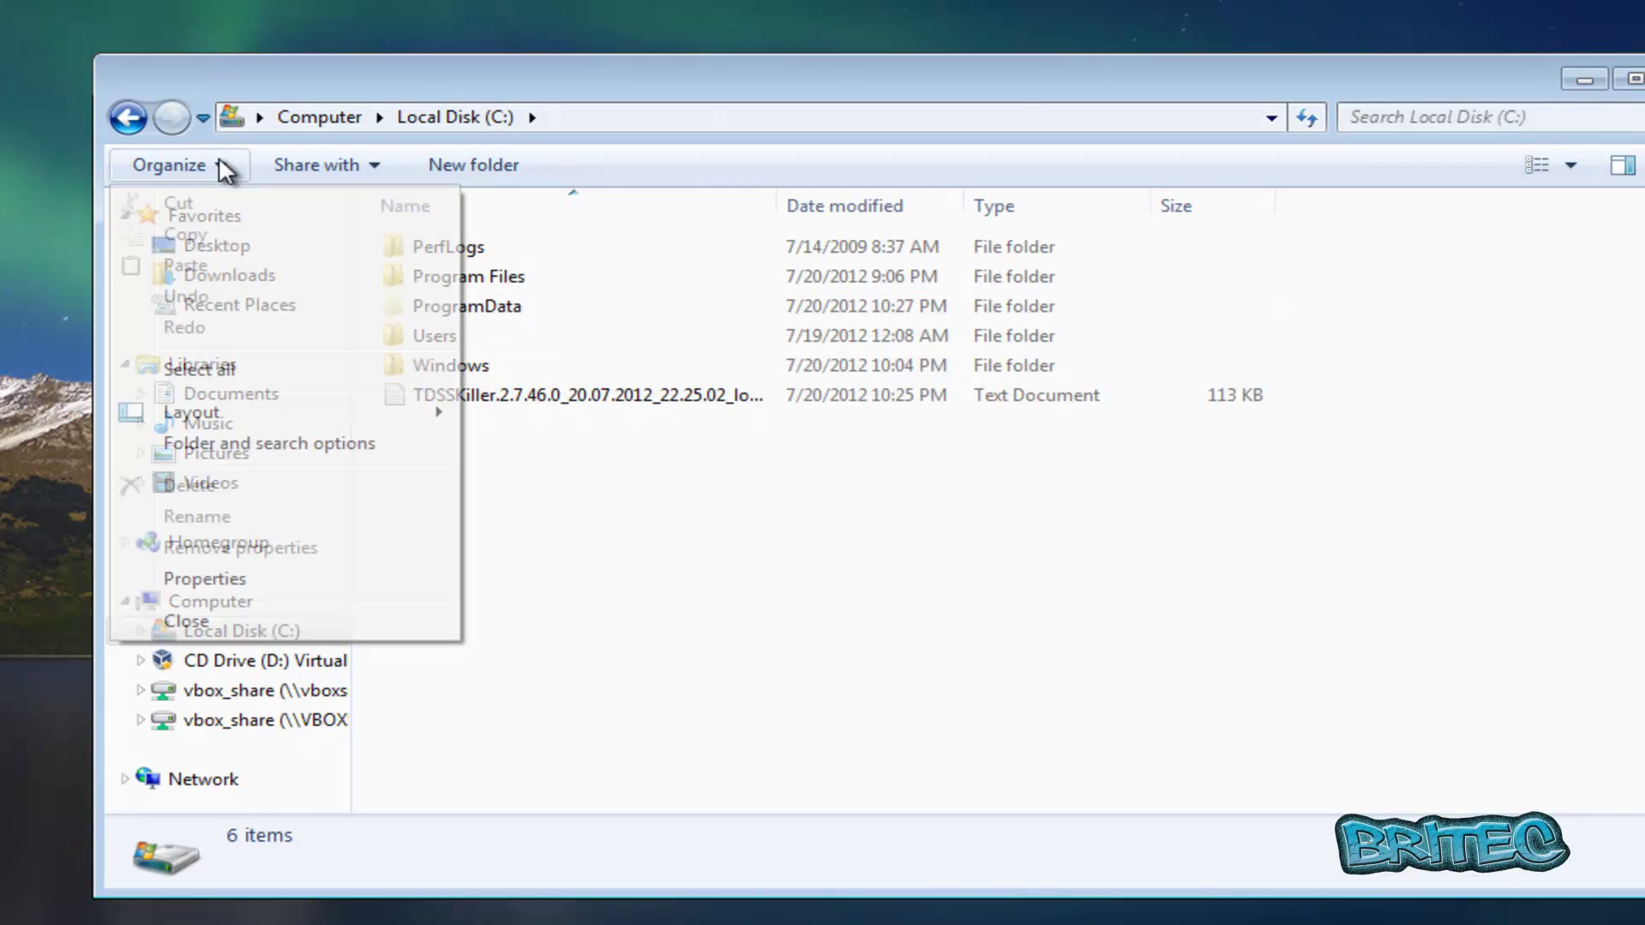
click(242, 451)
click(257, 234)
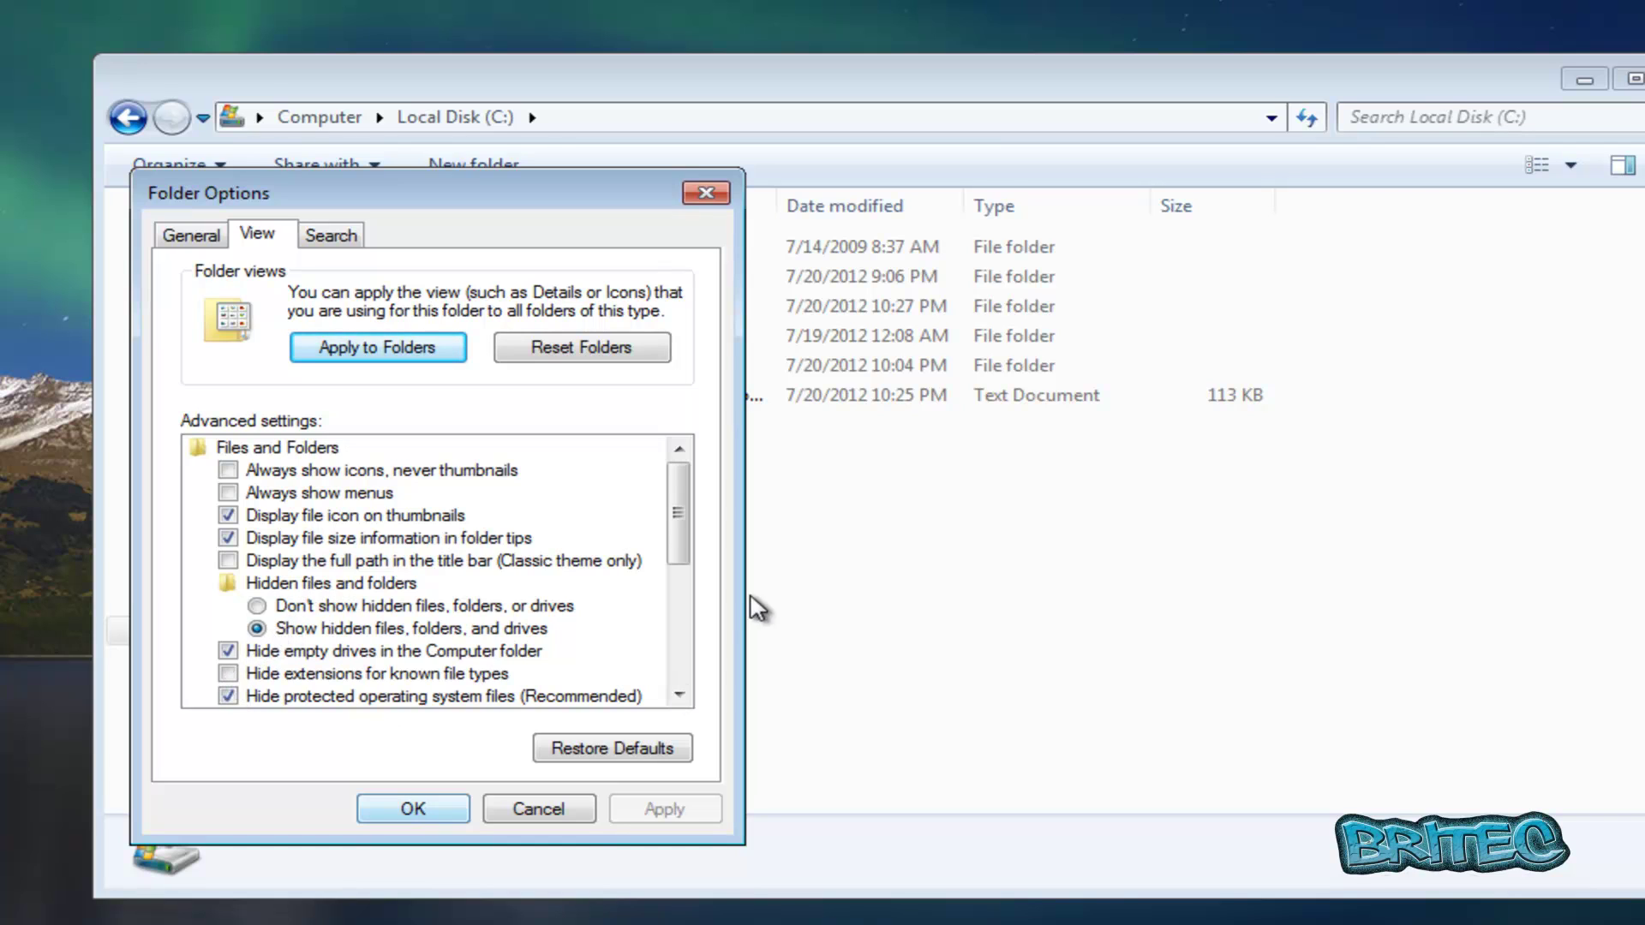
click(554, 816)
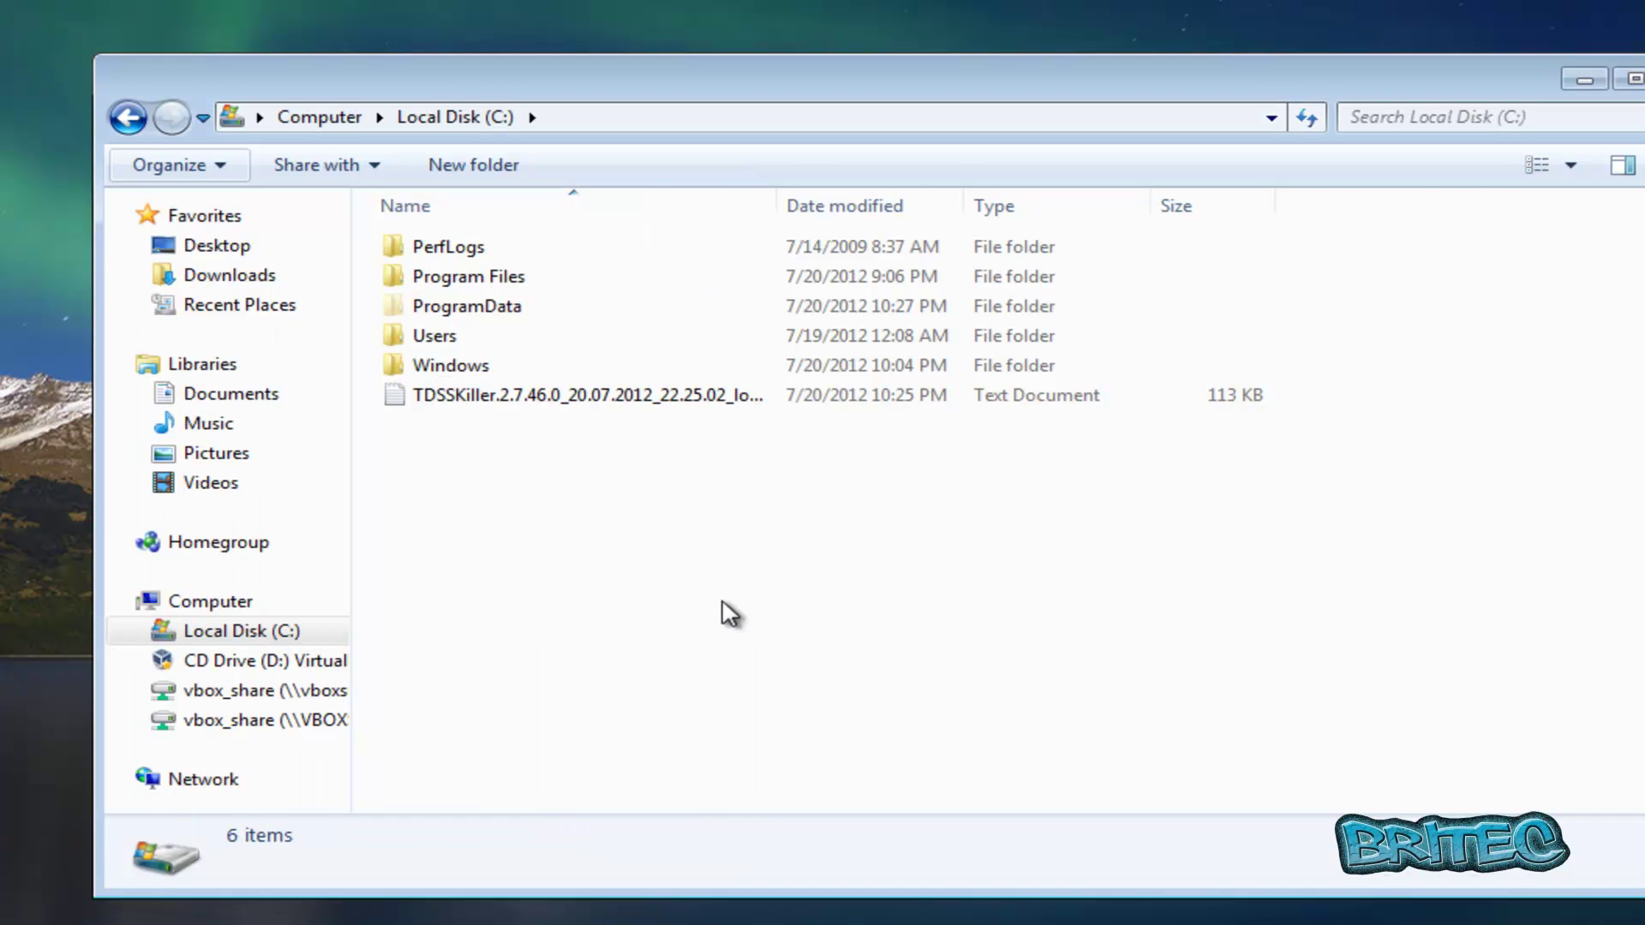
- Open the ProgramData folder and try to delete B%a^~UB77hN.exe
double_click(474, 305)
drag(541, 450, 397, 325)
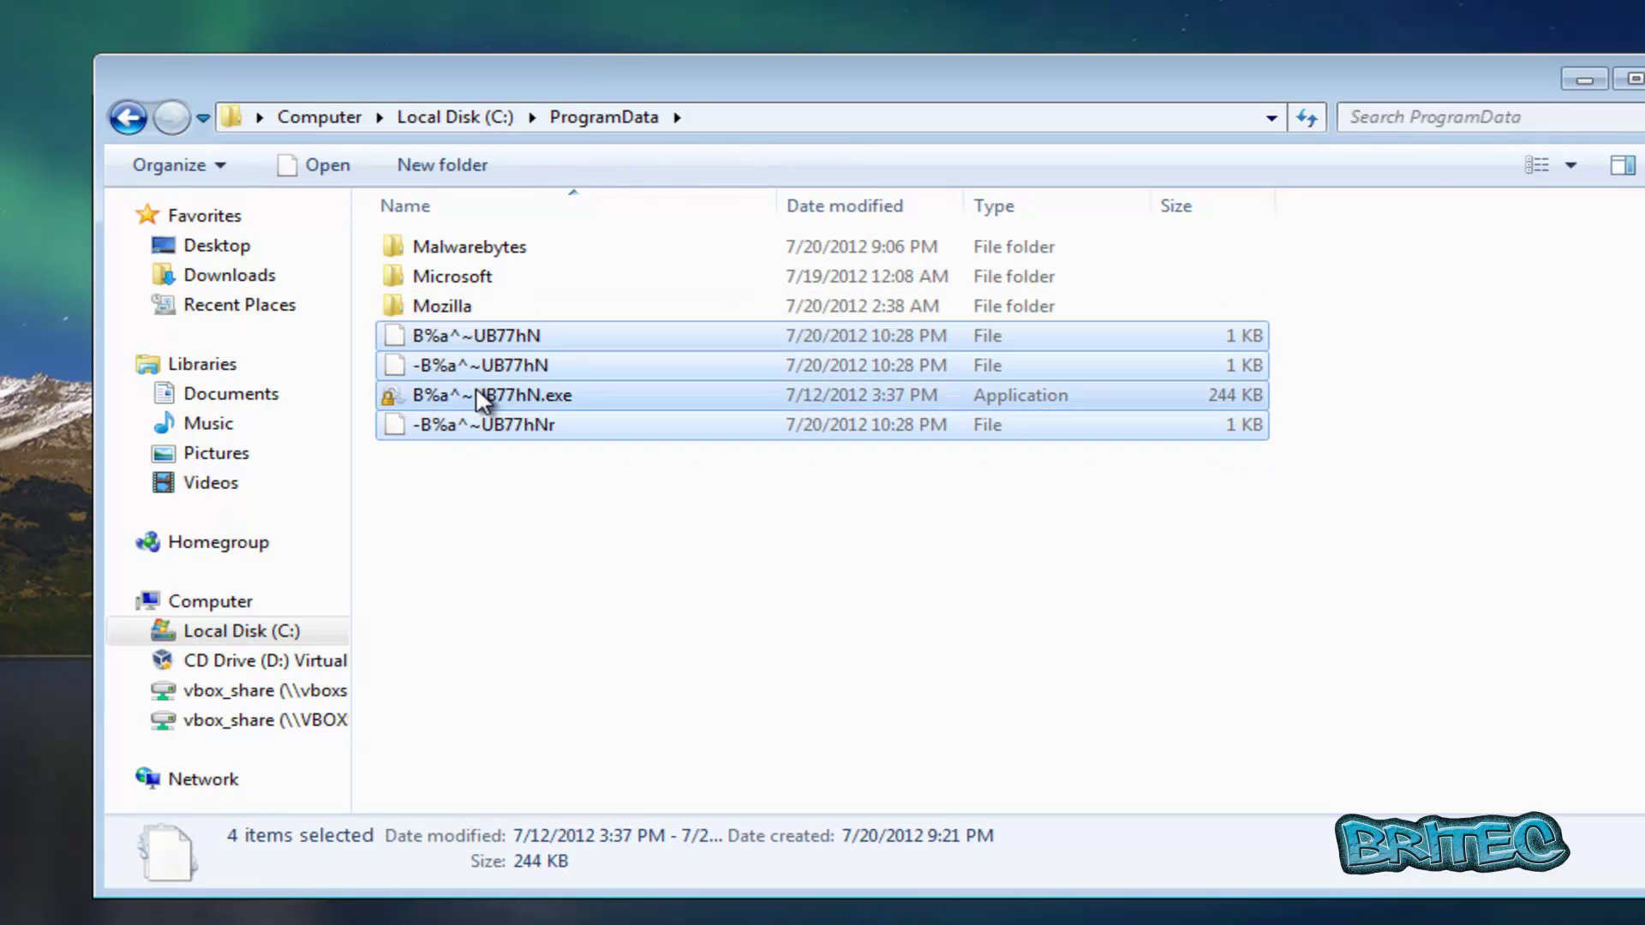
click(473, 395)
right_click(483, 395)
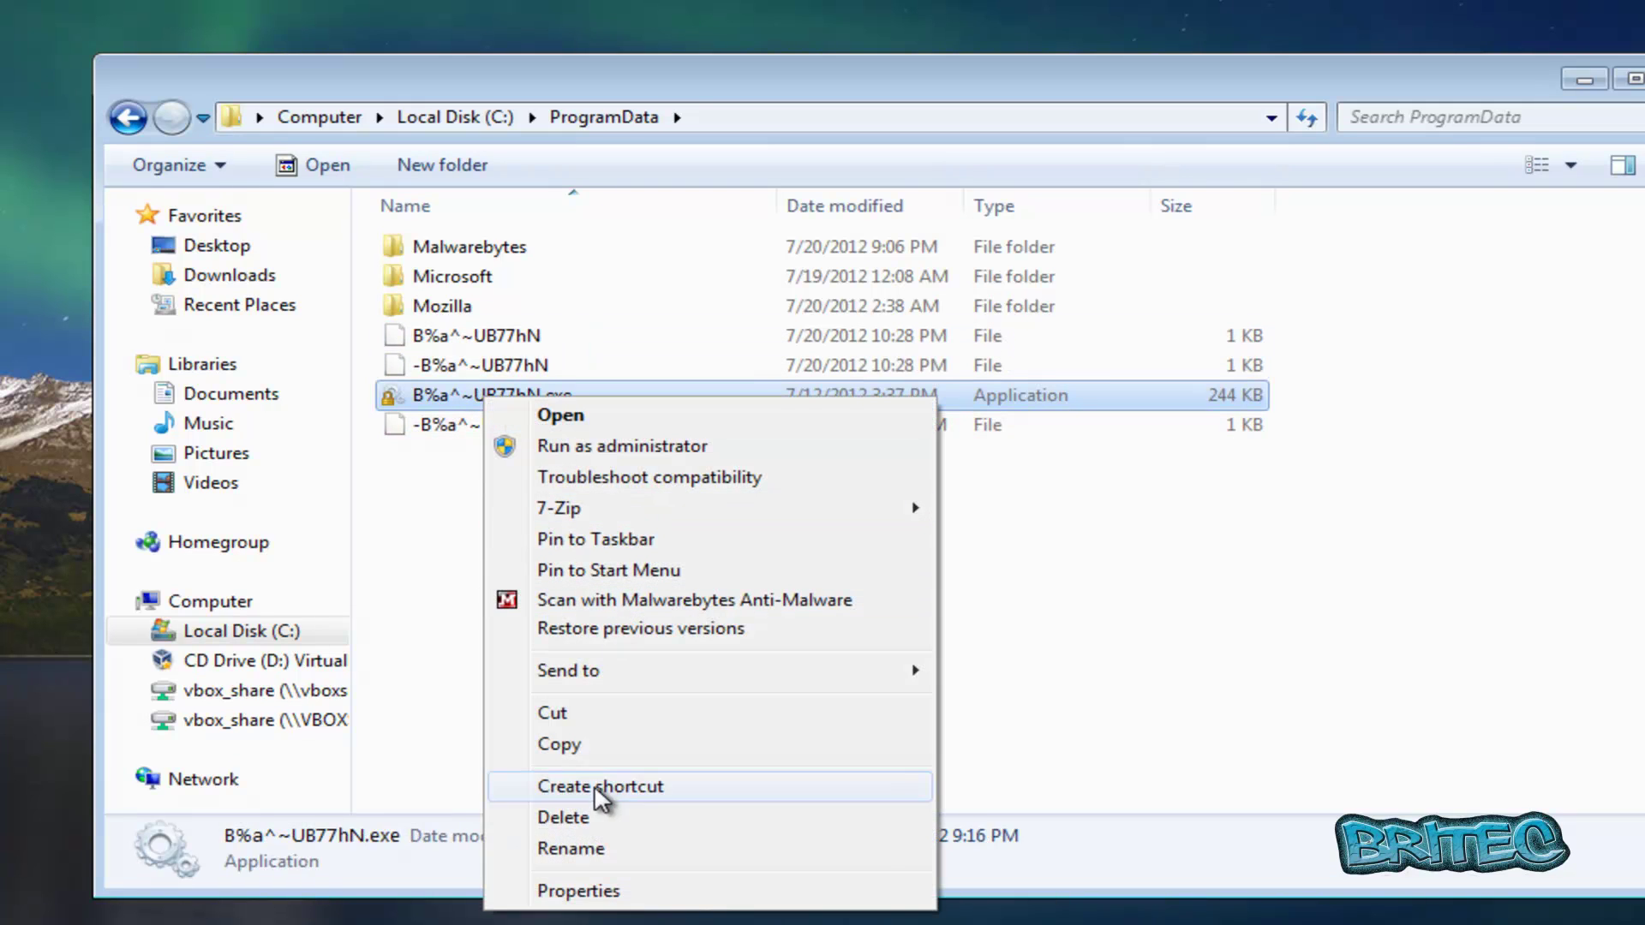
click(591, 817)
click(994, 552)
click(1052, 583)
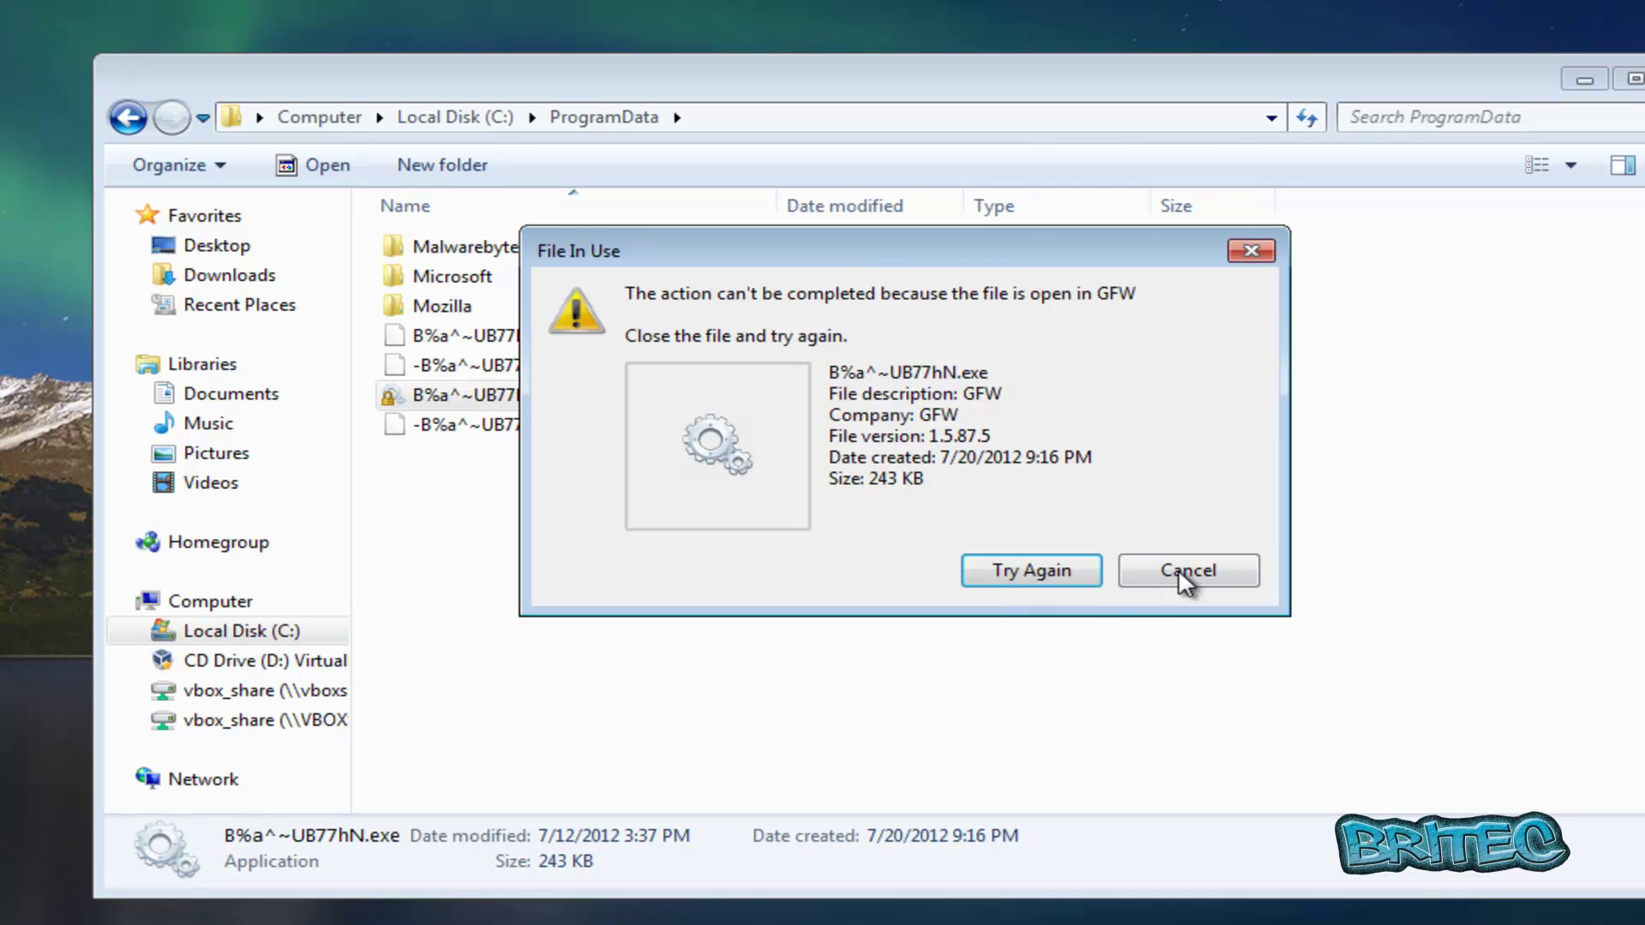
click(1186, 576)
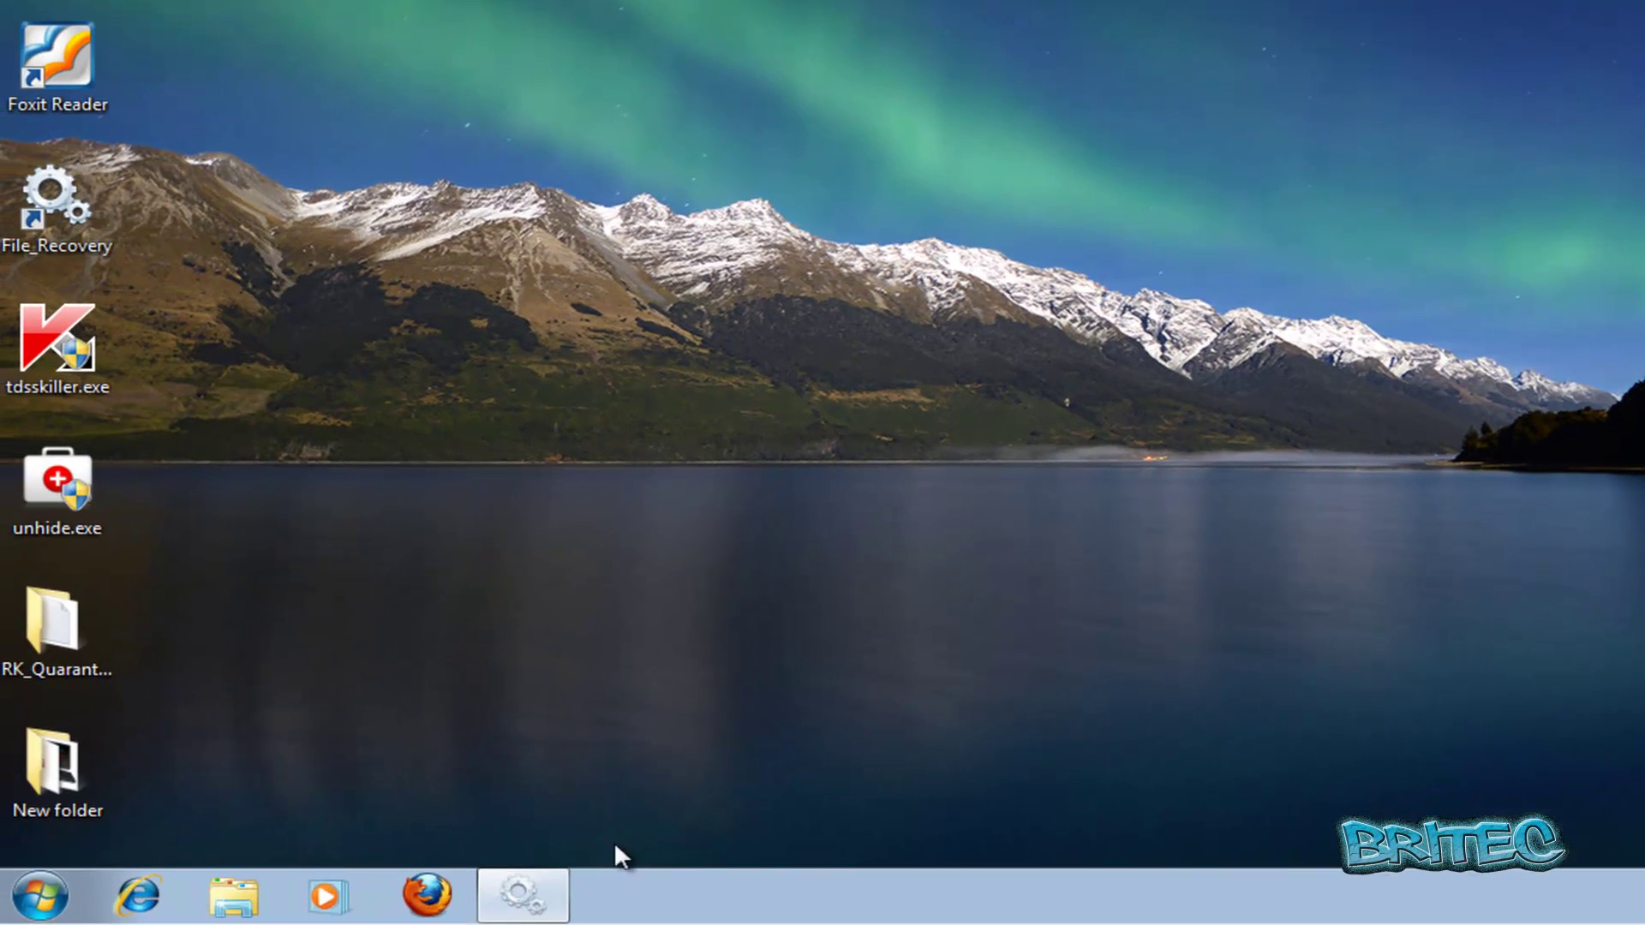
click(38, 896)
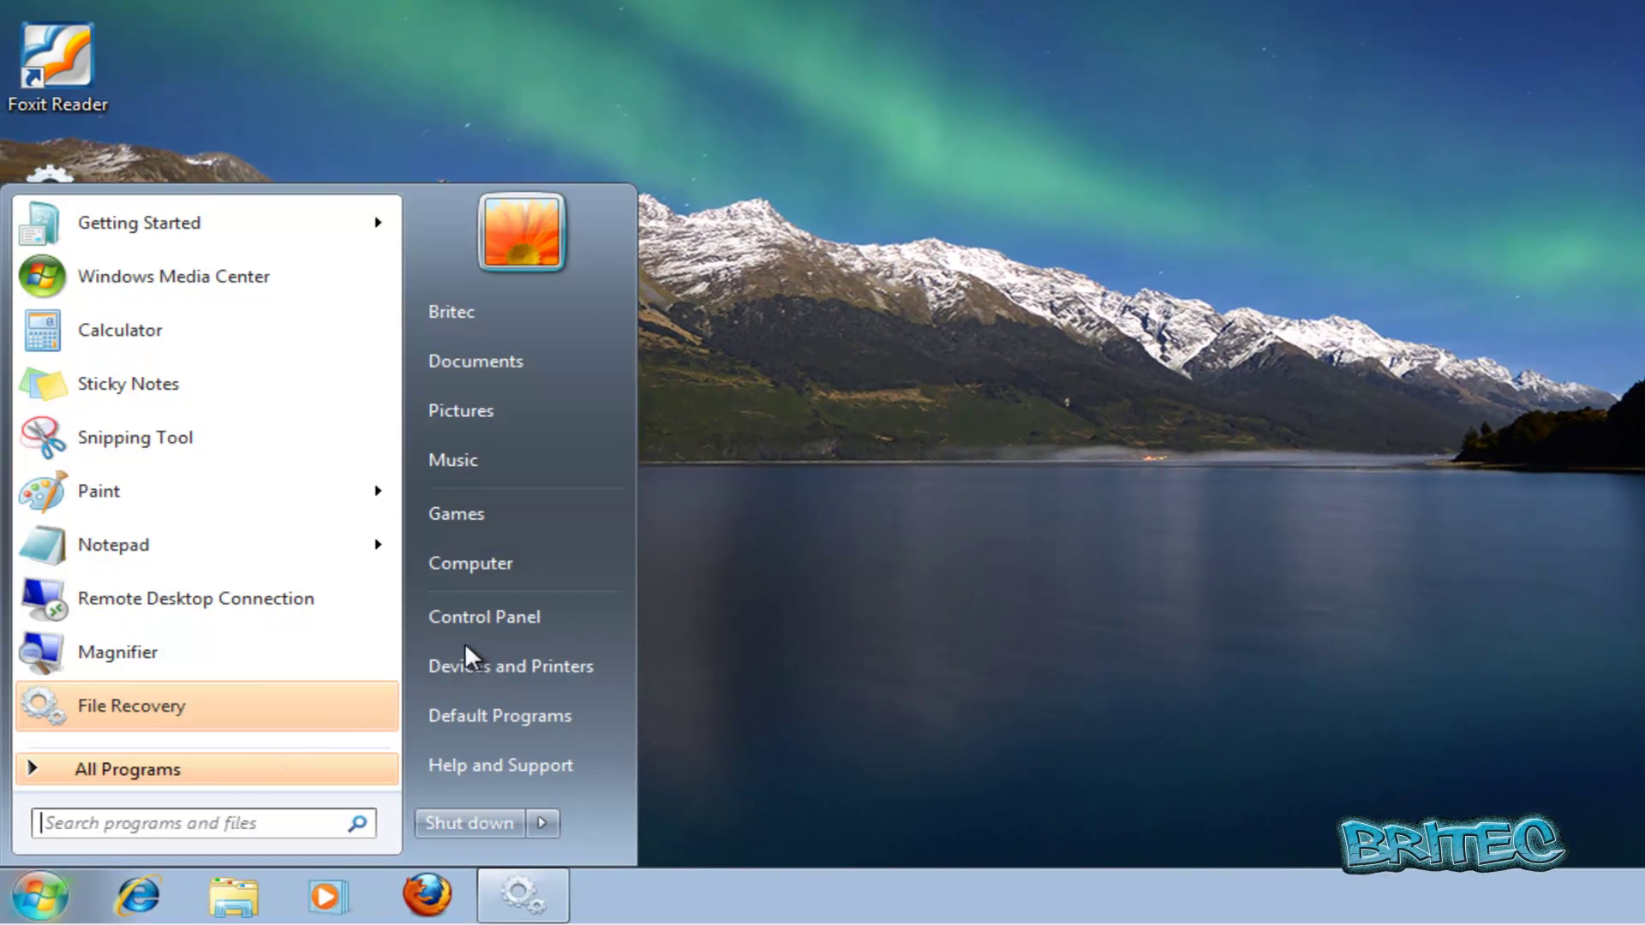
click(492, 564)
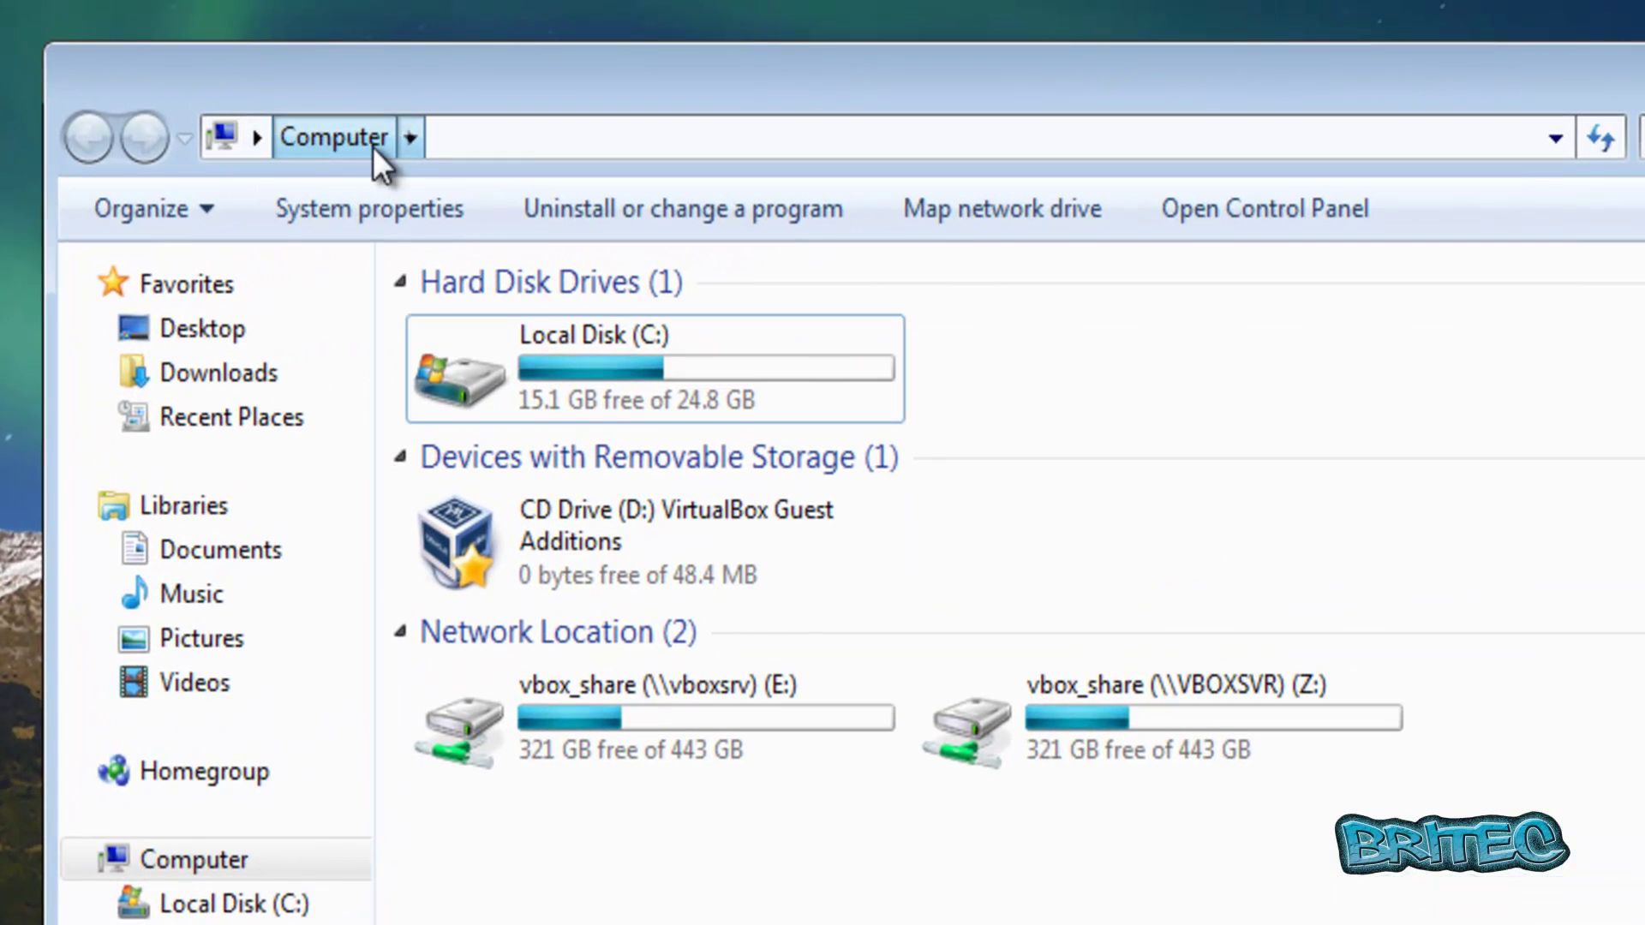
click(219, 131)
key(BackSpace)
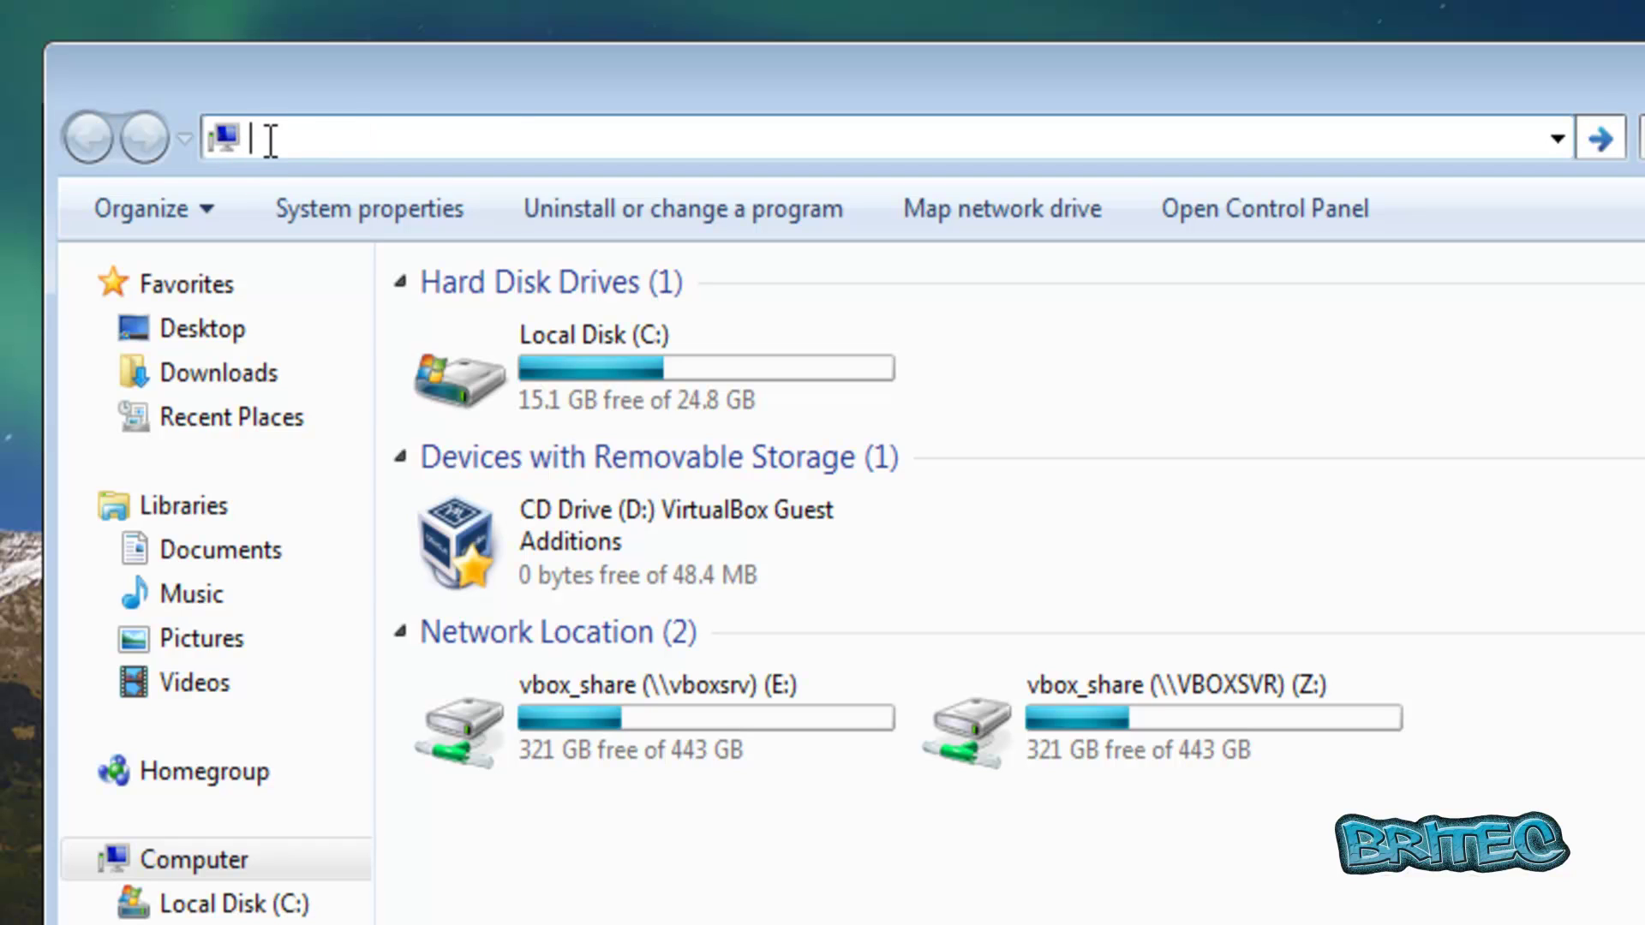
text(http://www.sur-la-toile.com/RogueKiller/RogueKiller.exe)
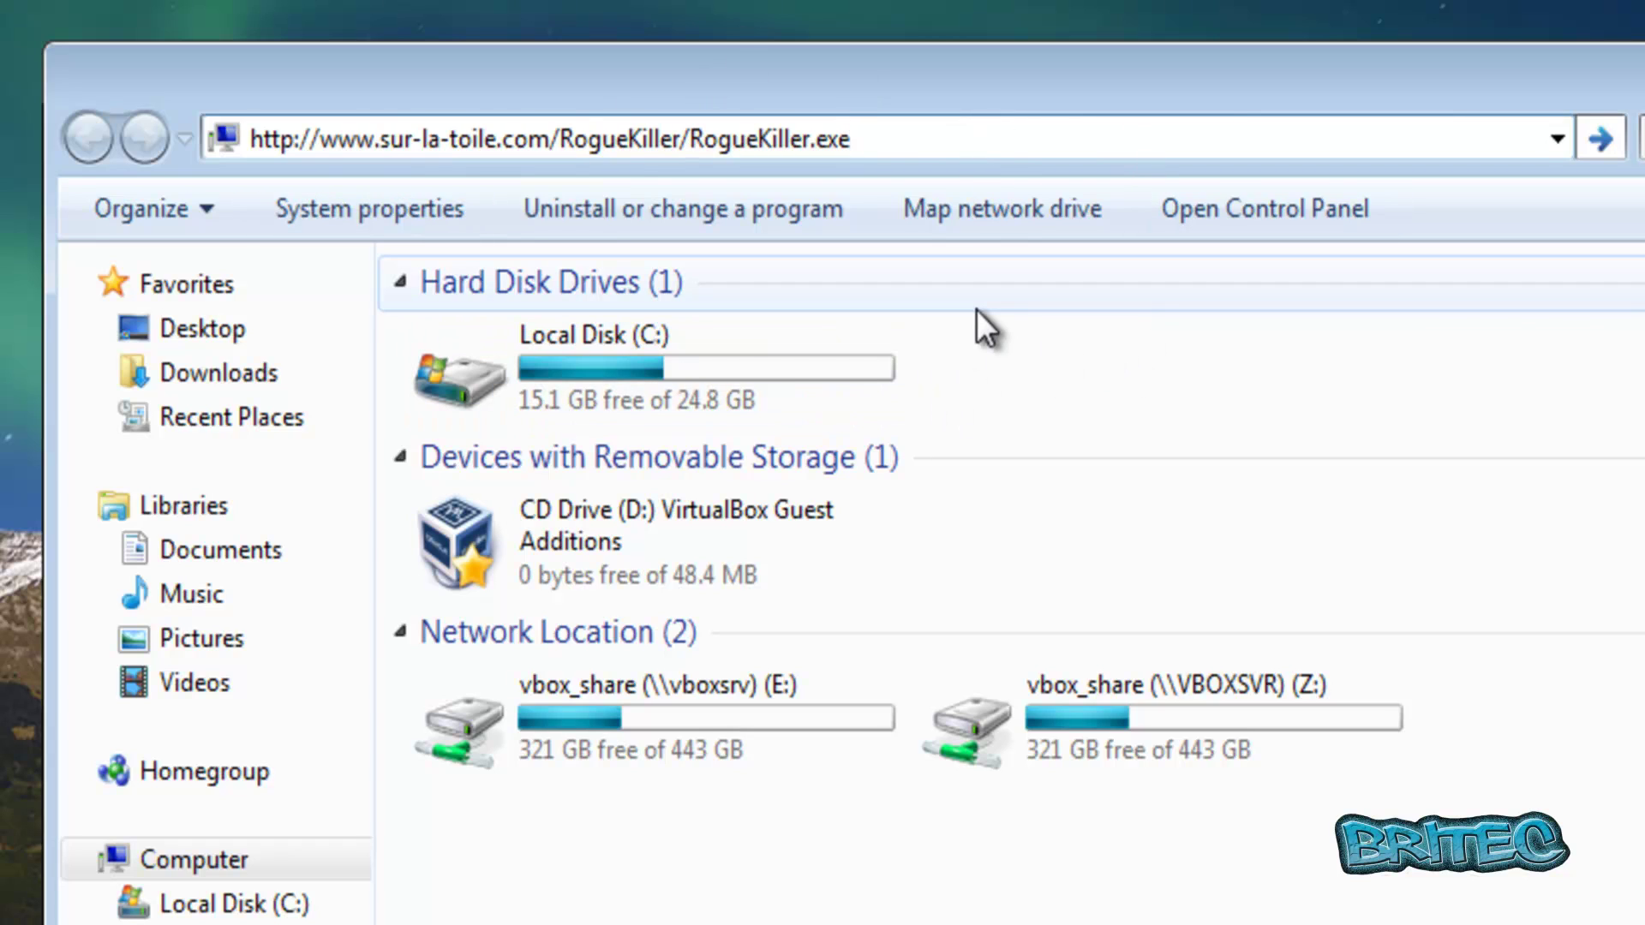
key(Return)
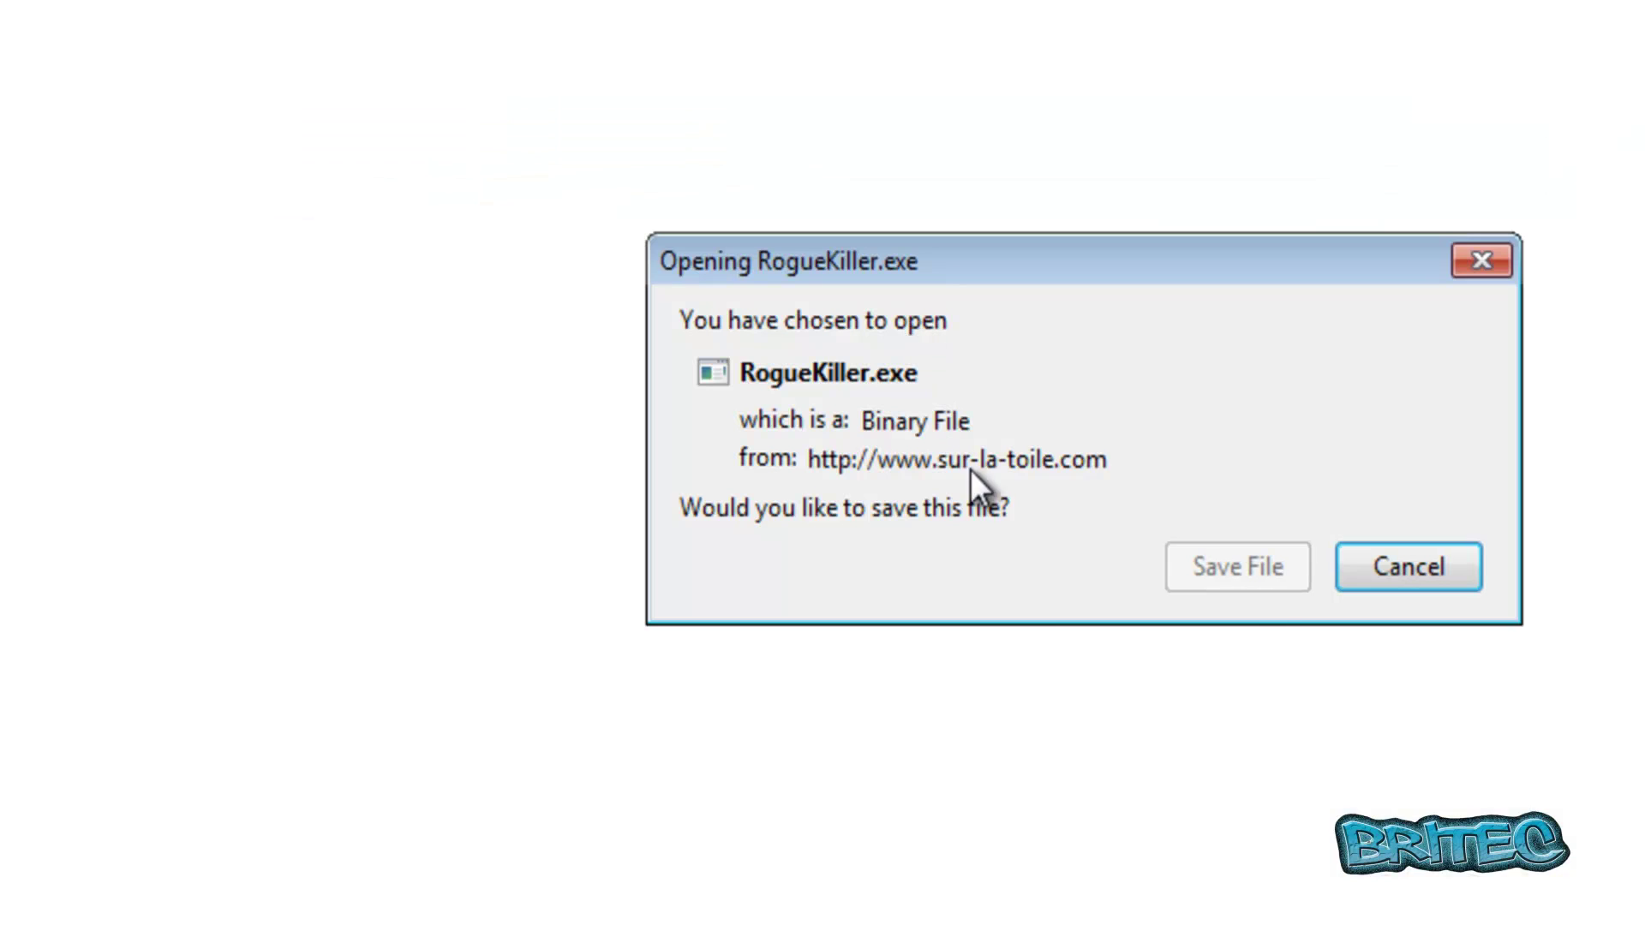
click(1226, 572)
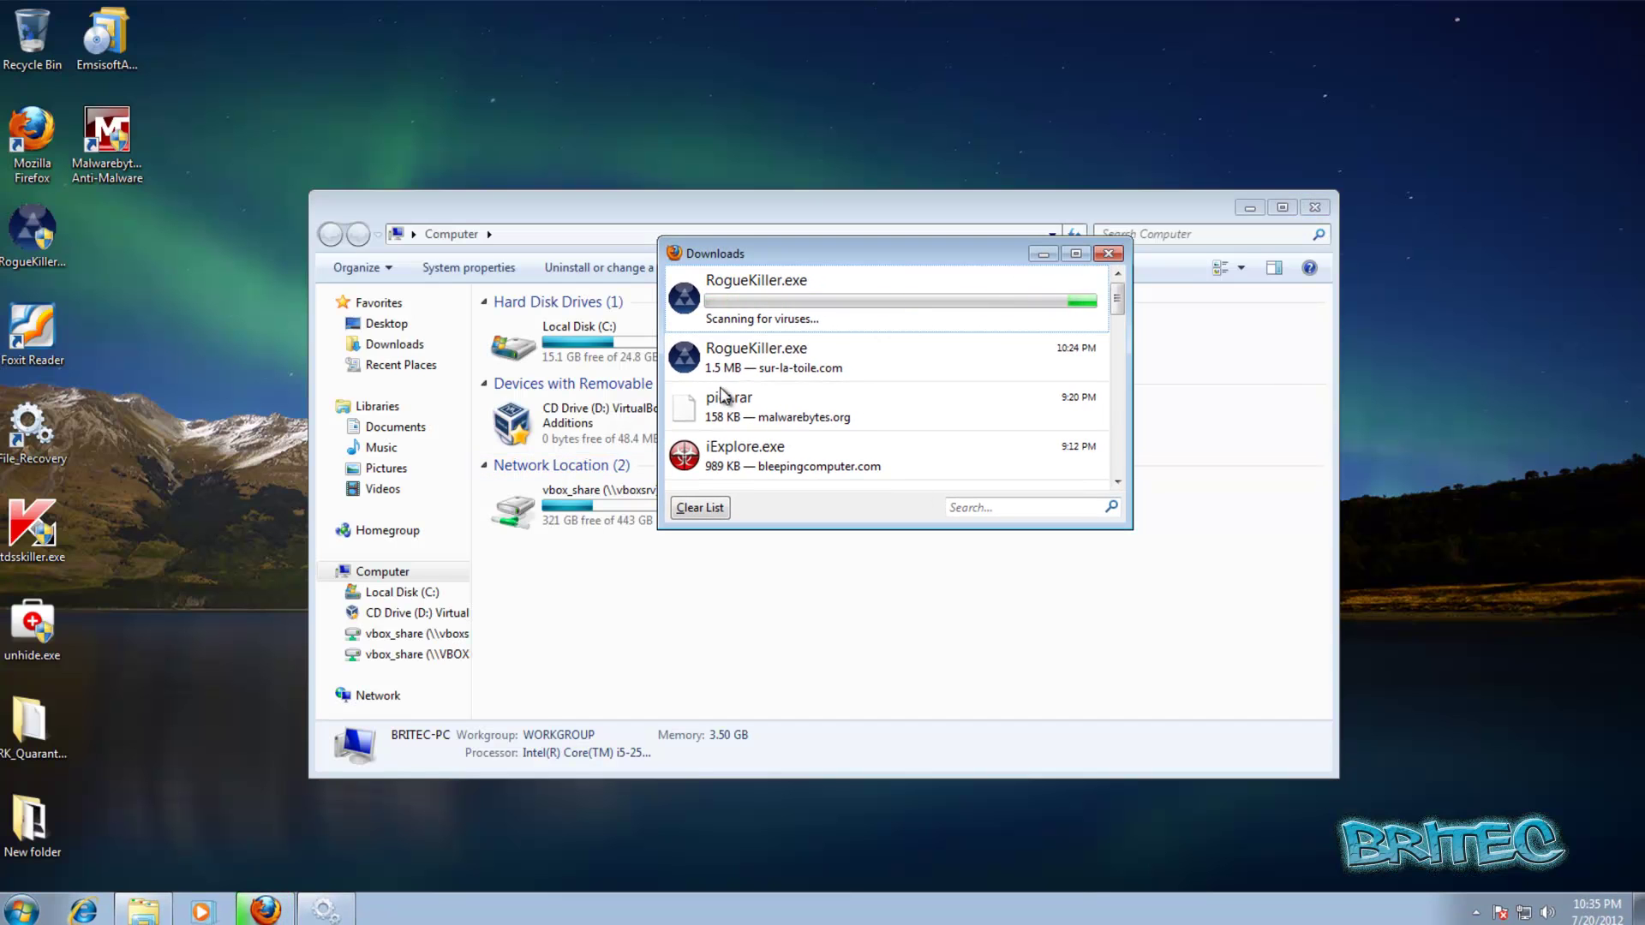
- Move the downloaded RogueKiller.exe to an open area of the desktop, replacing the existing copy, and close the download list
click(1308, 212)
drag(776, 285, 599, 192)
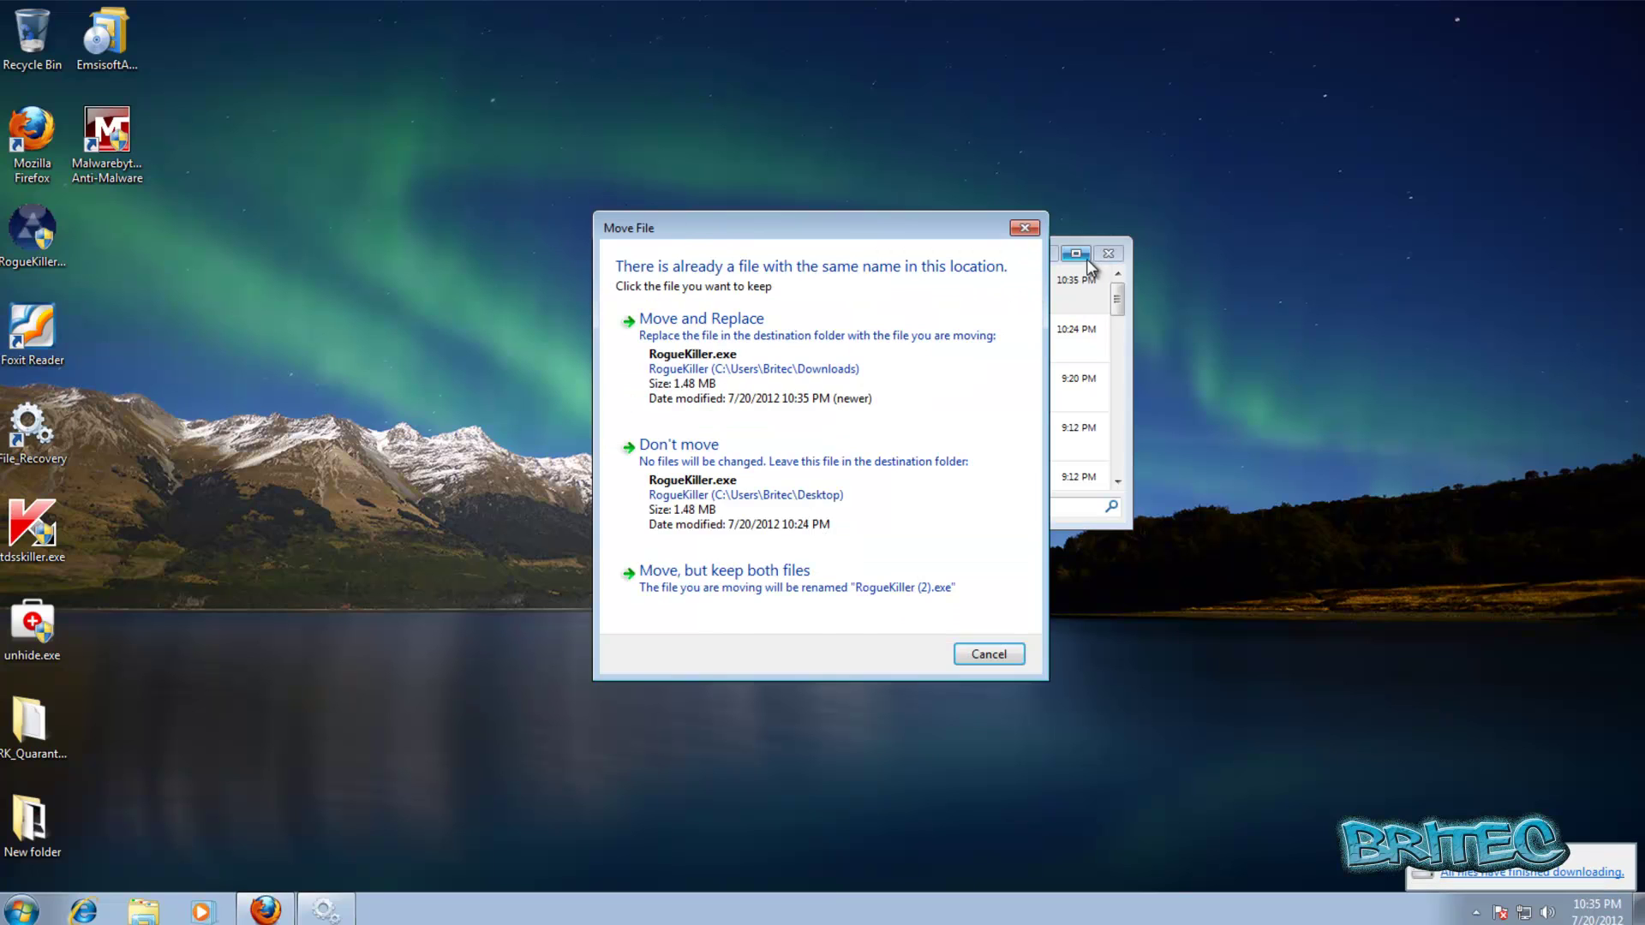
click(785, 348)
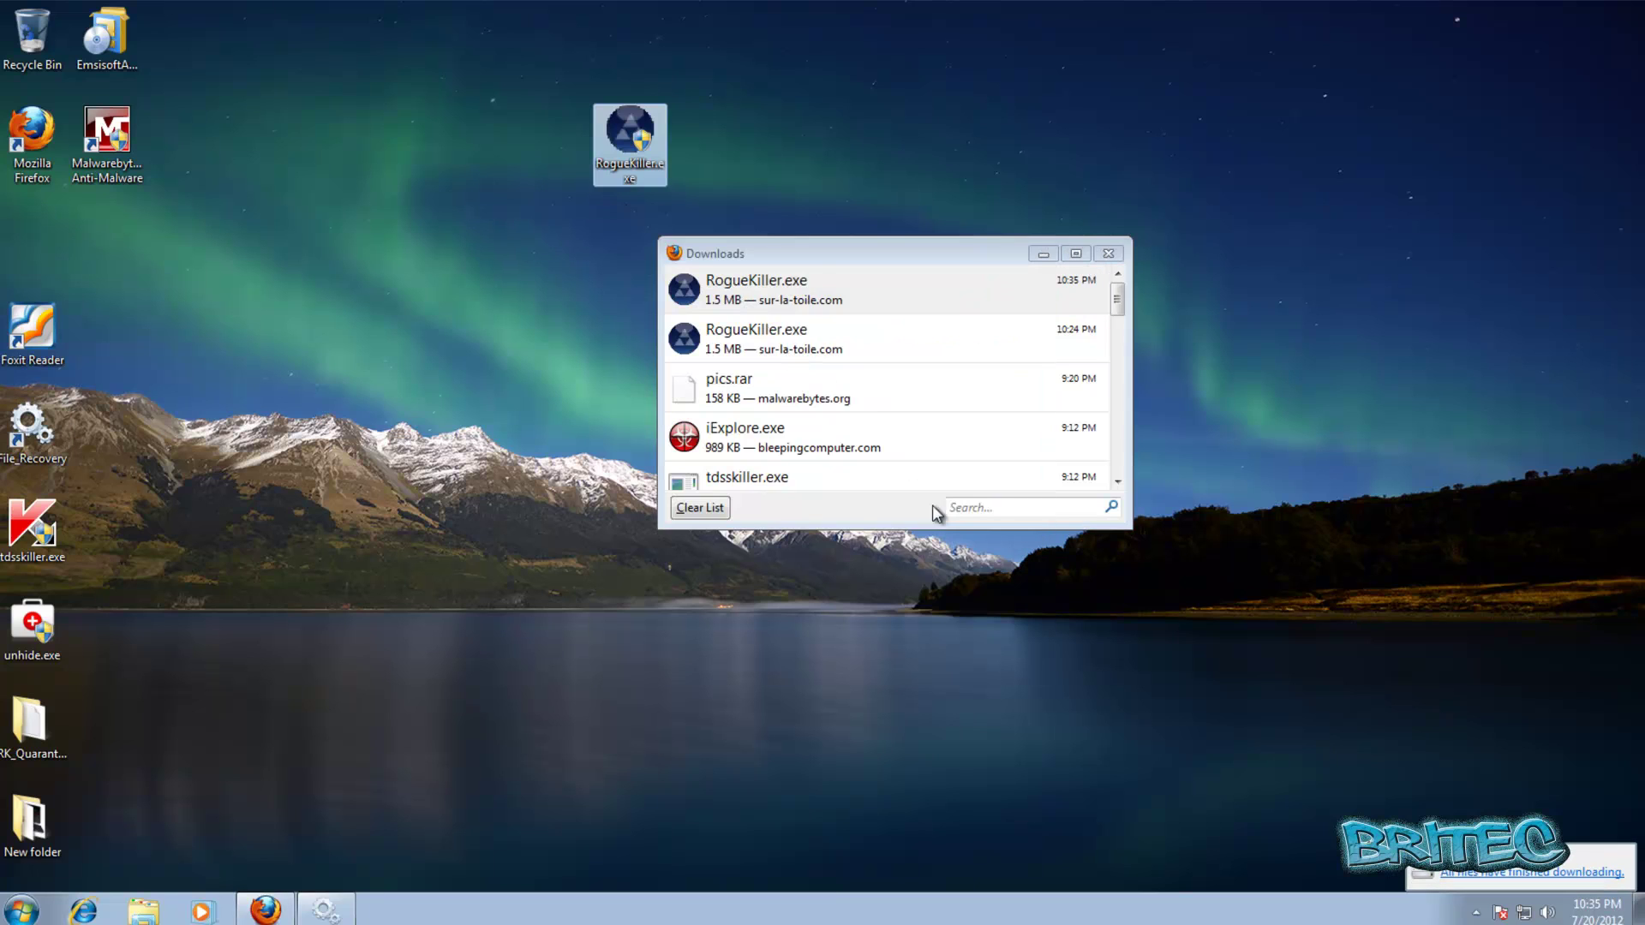
click(1109, 253)
drag(630, 133, 775, 283)
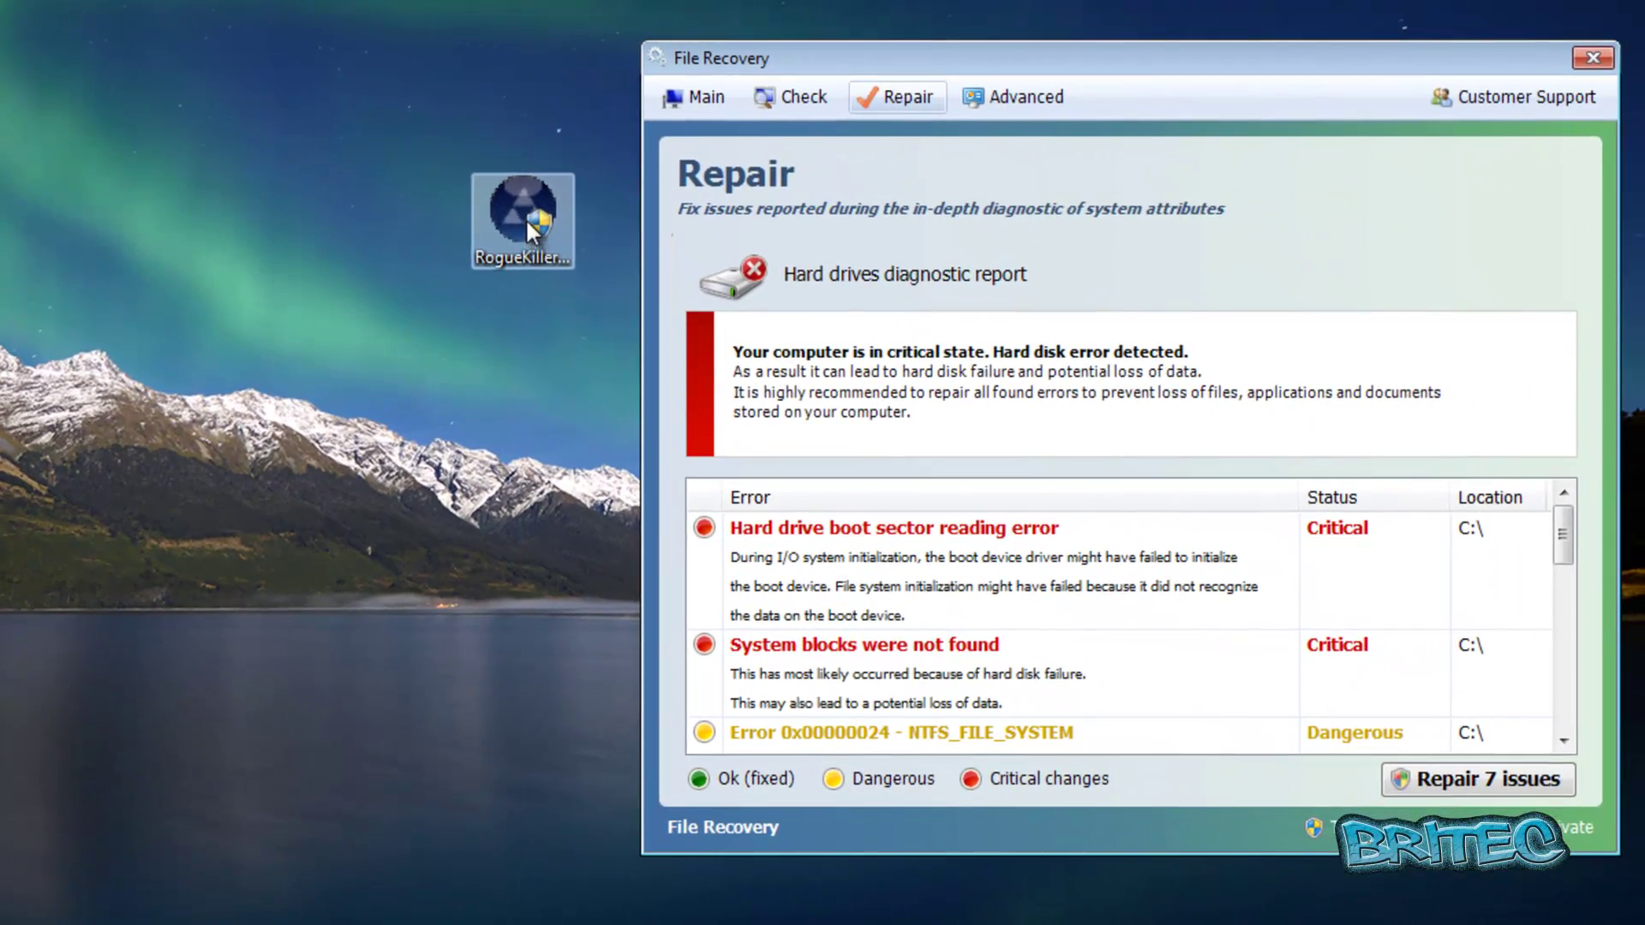
- Run RogueKiller.exe, allow it to make changes to the computer, and move unhide.exe to an open area of the desktop
right_click(577, 235)
click(597, 257)
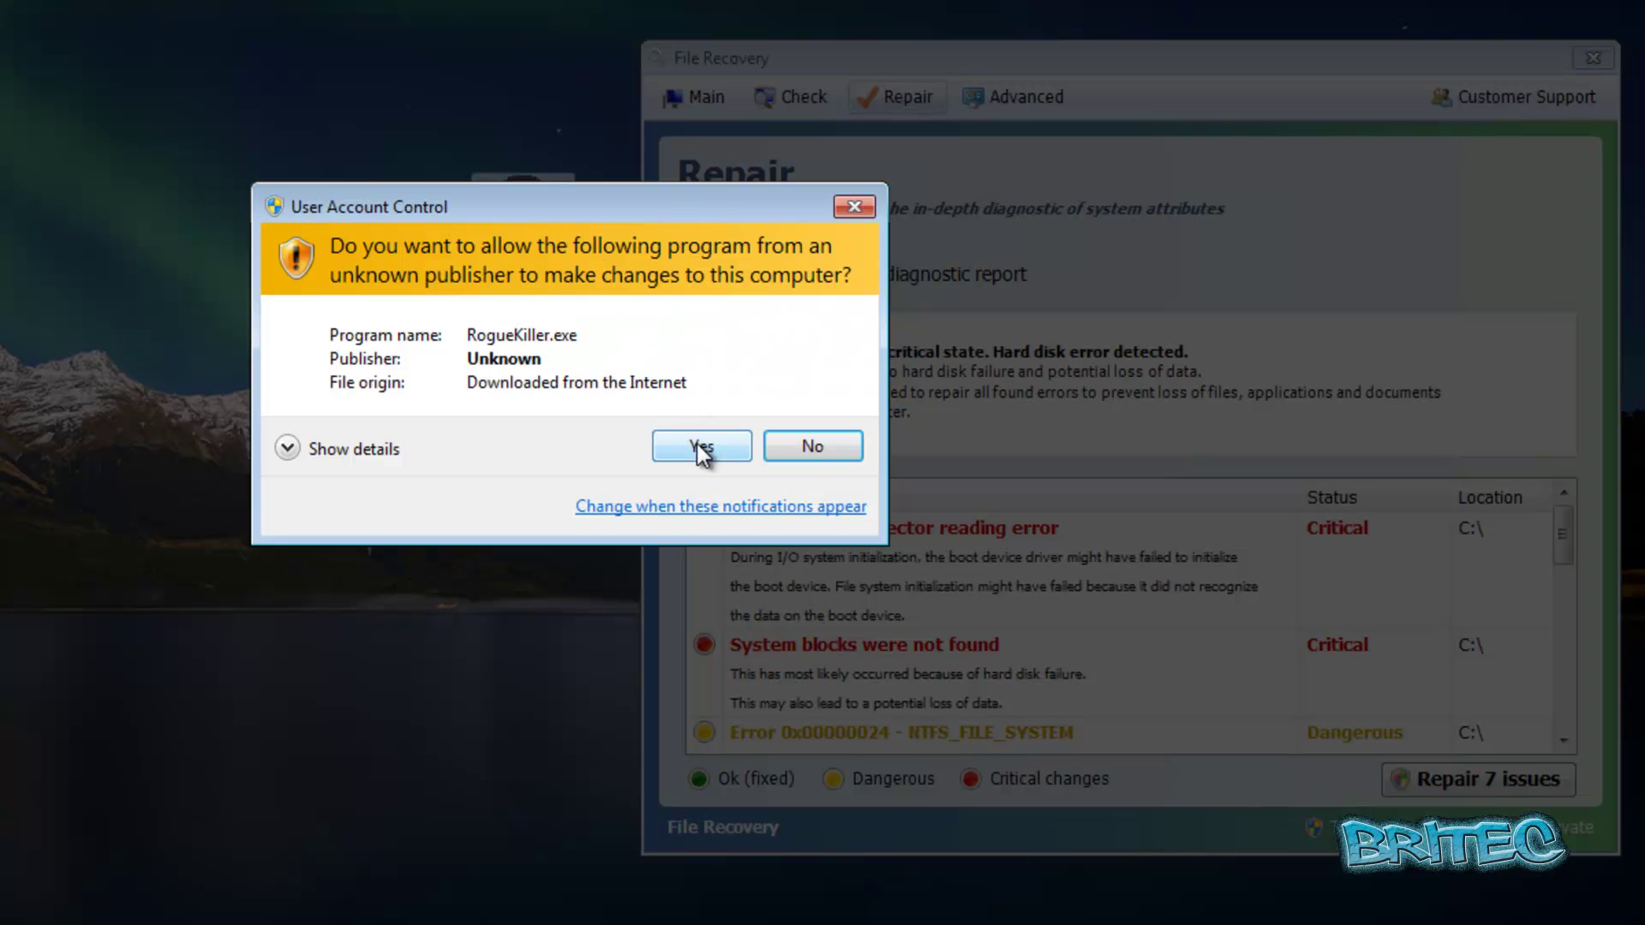
click(699, 447)
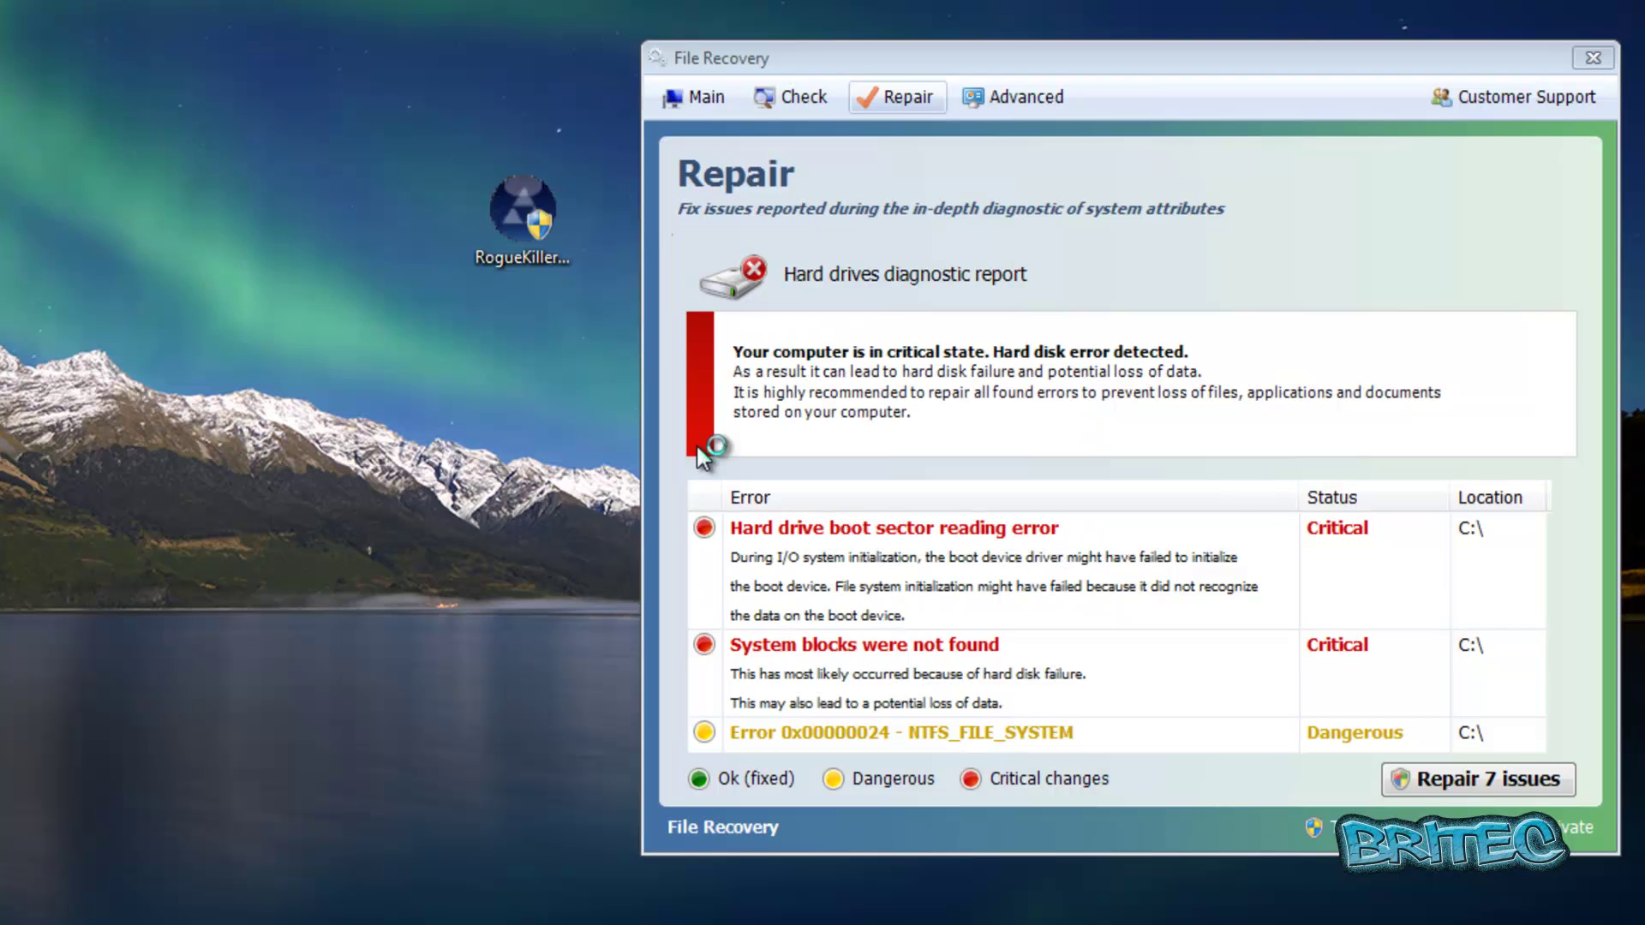
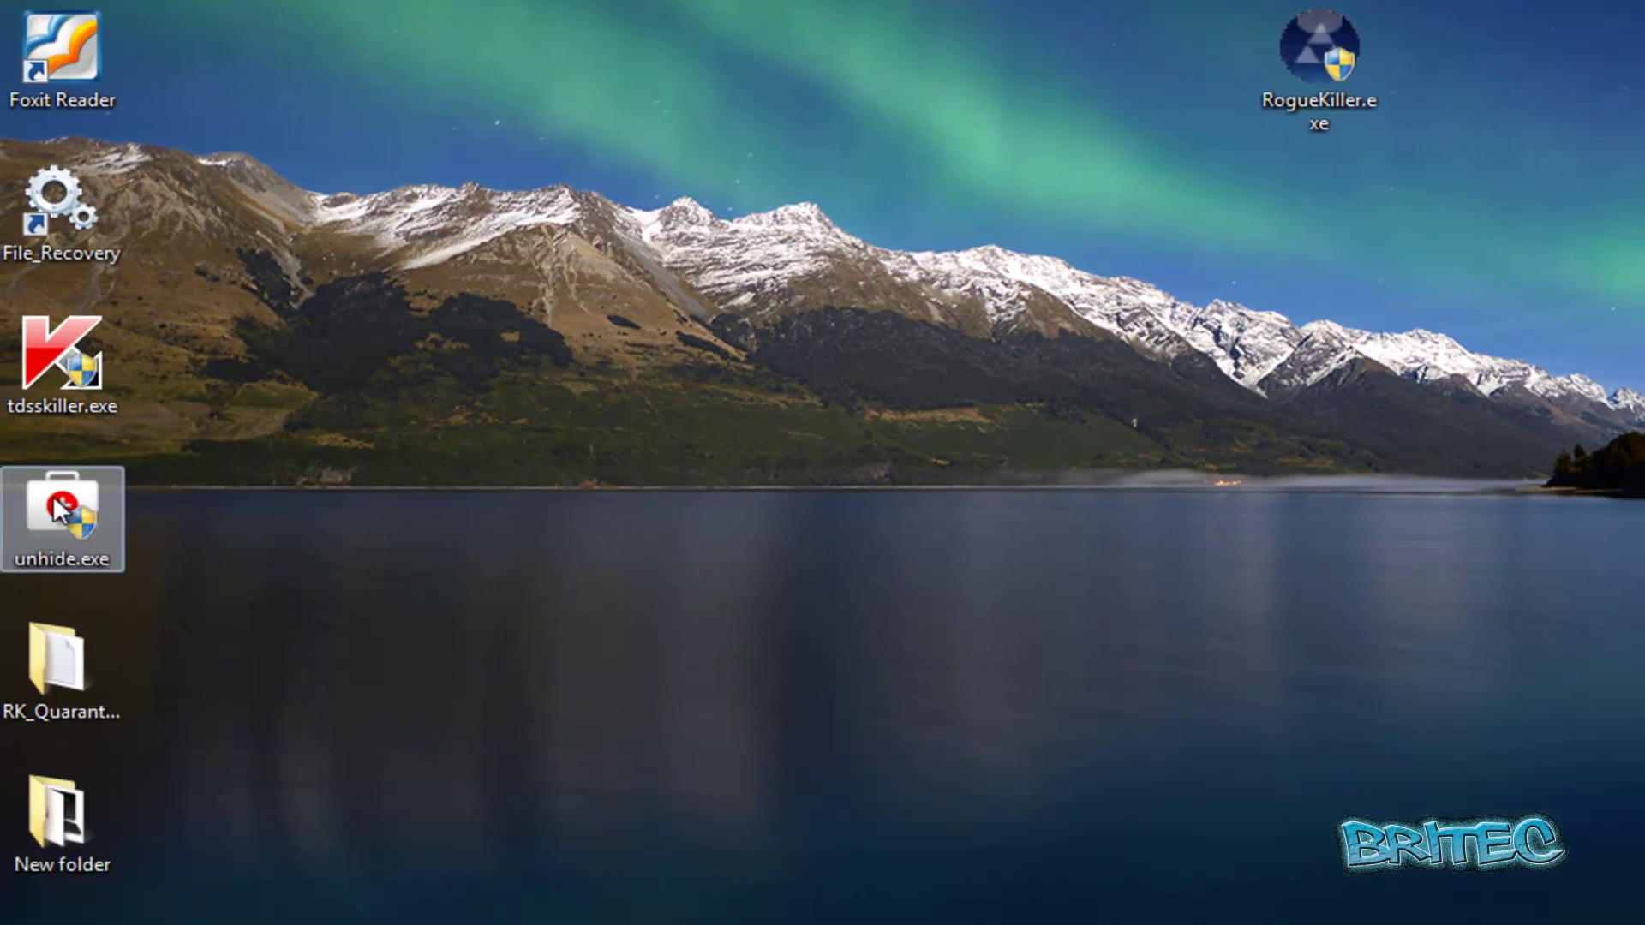
drag(57, 924, 768, 531)
drag(769, 17, 771, 19)
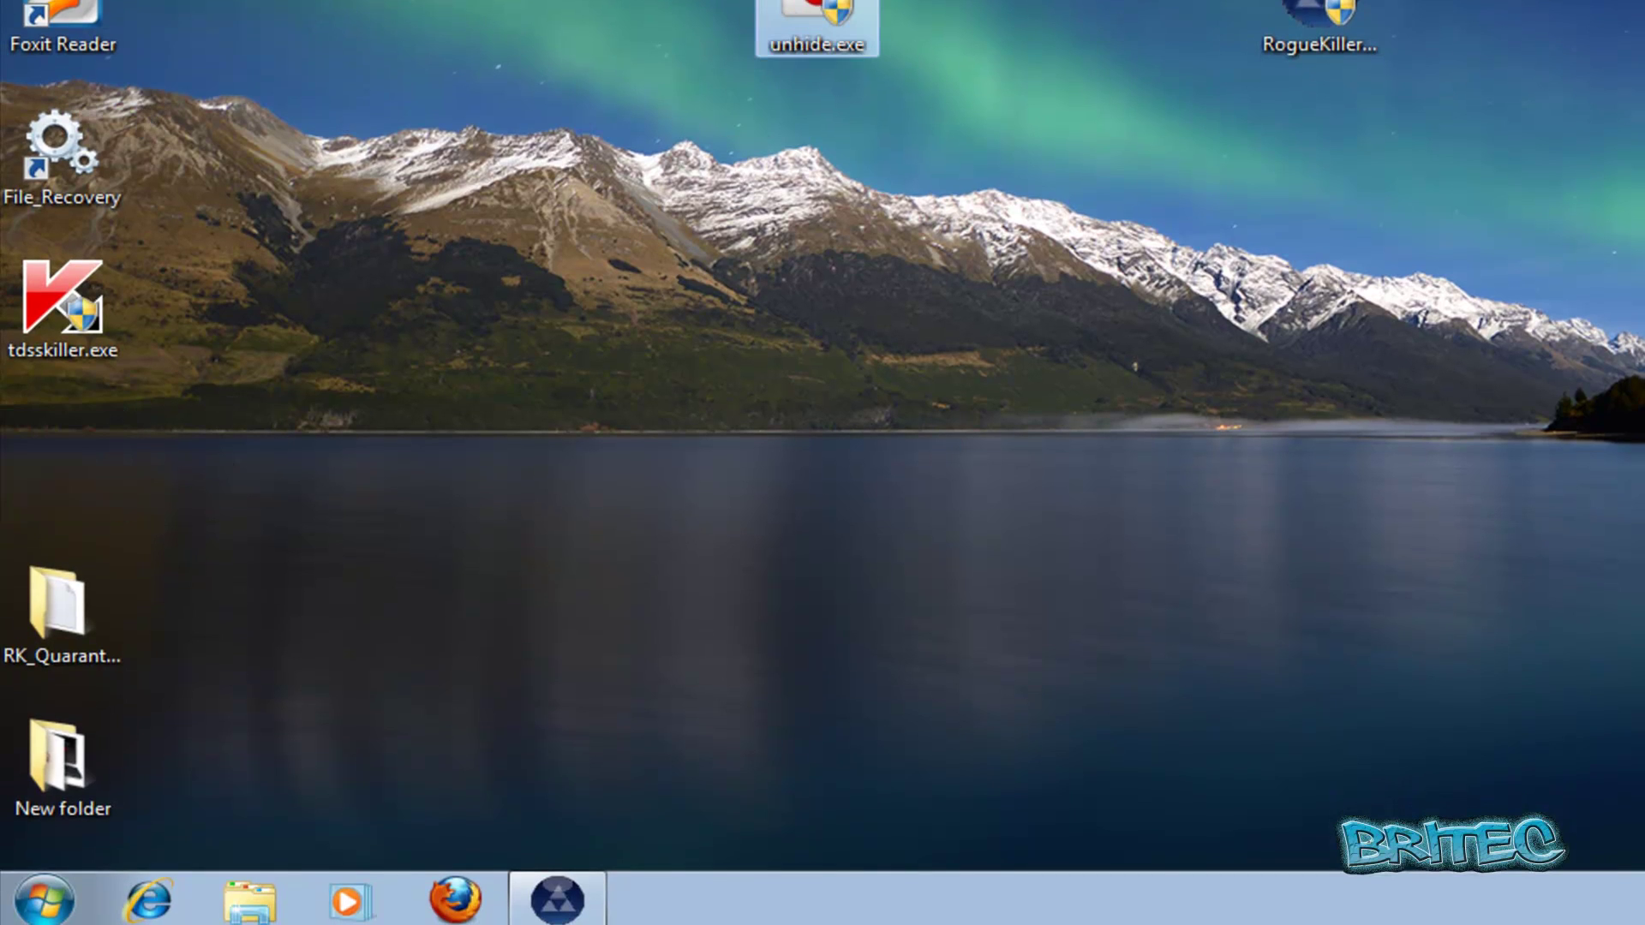
- Open the Temp folder inside AppData\Local of the user's profile on Local Disk (C:) to examine its contents
click(45, 900)
click(532, 547)
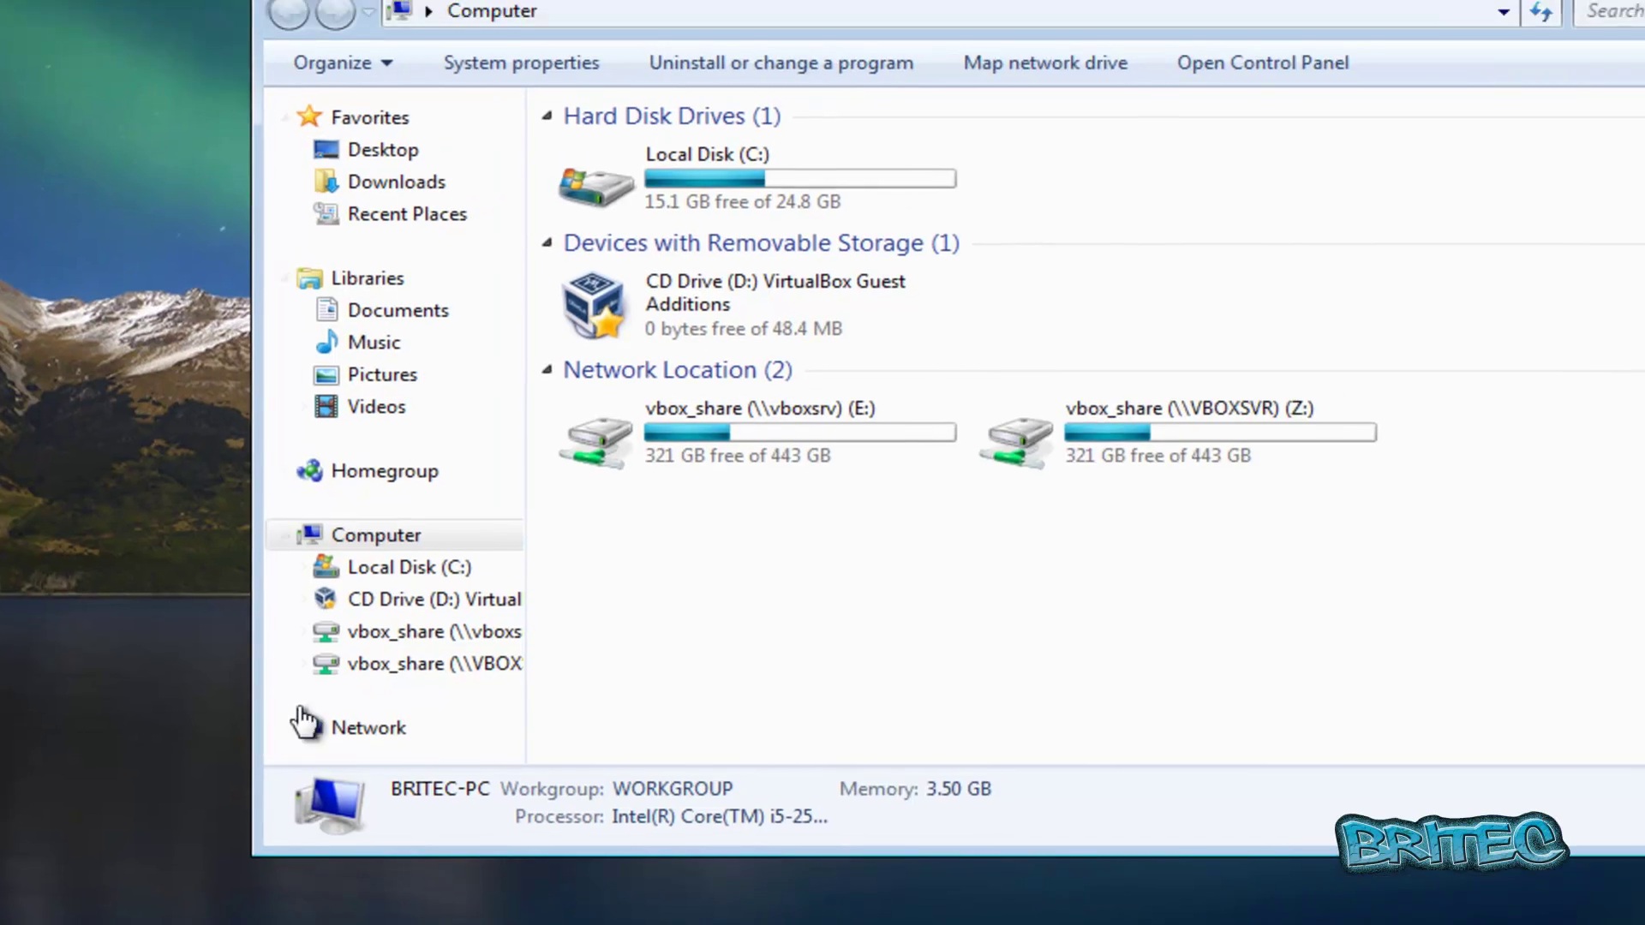
double_click(690, 149)
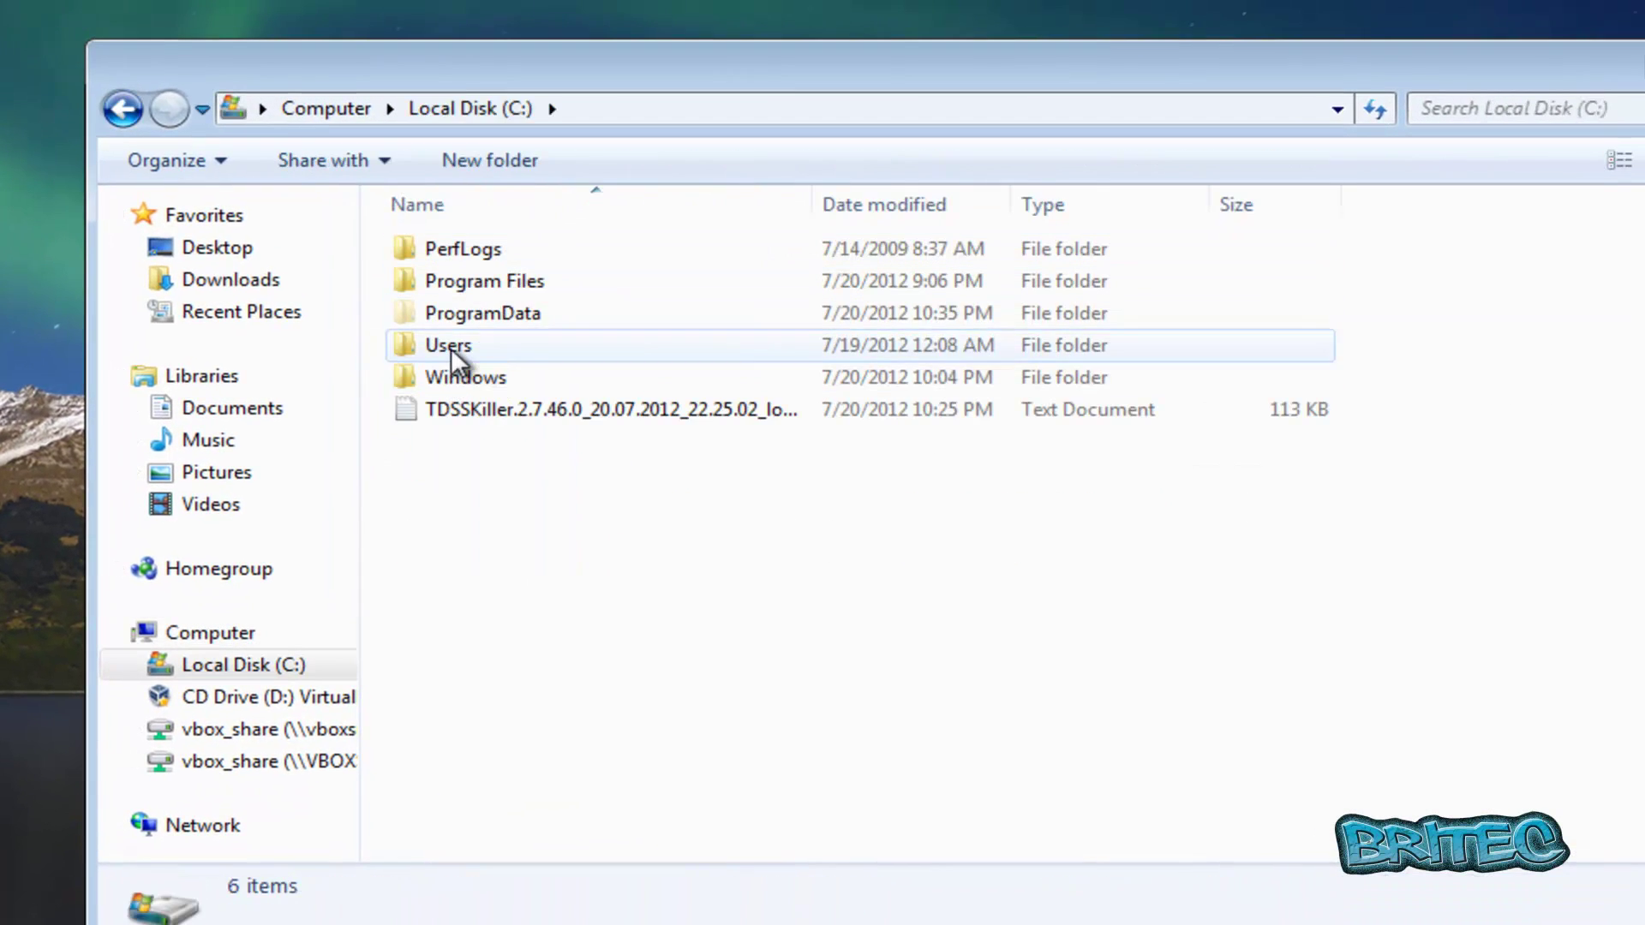
double_click(451, 346)
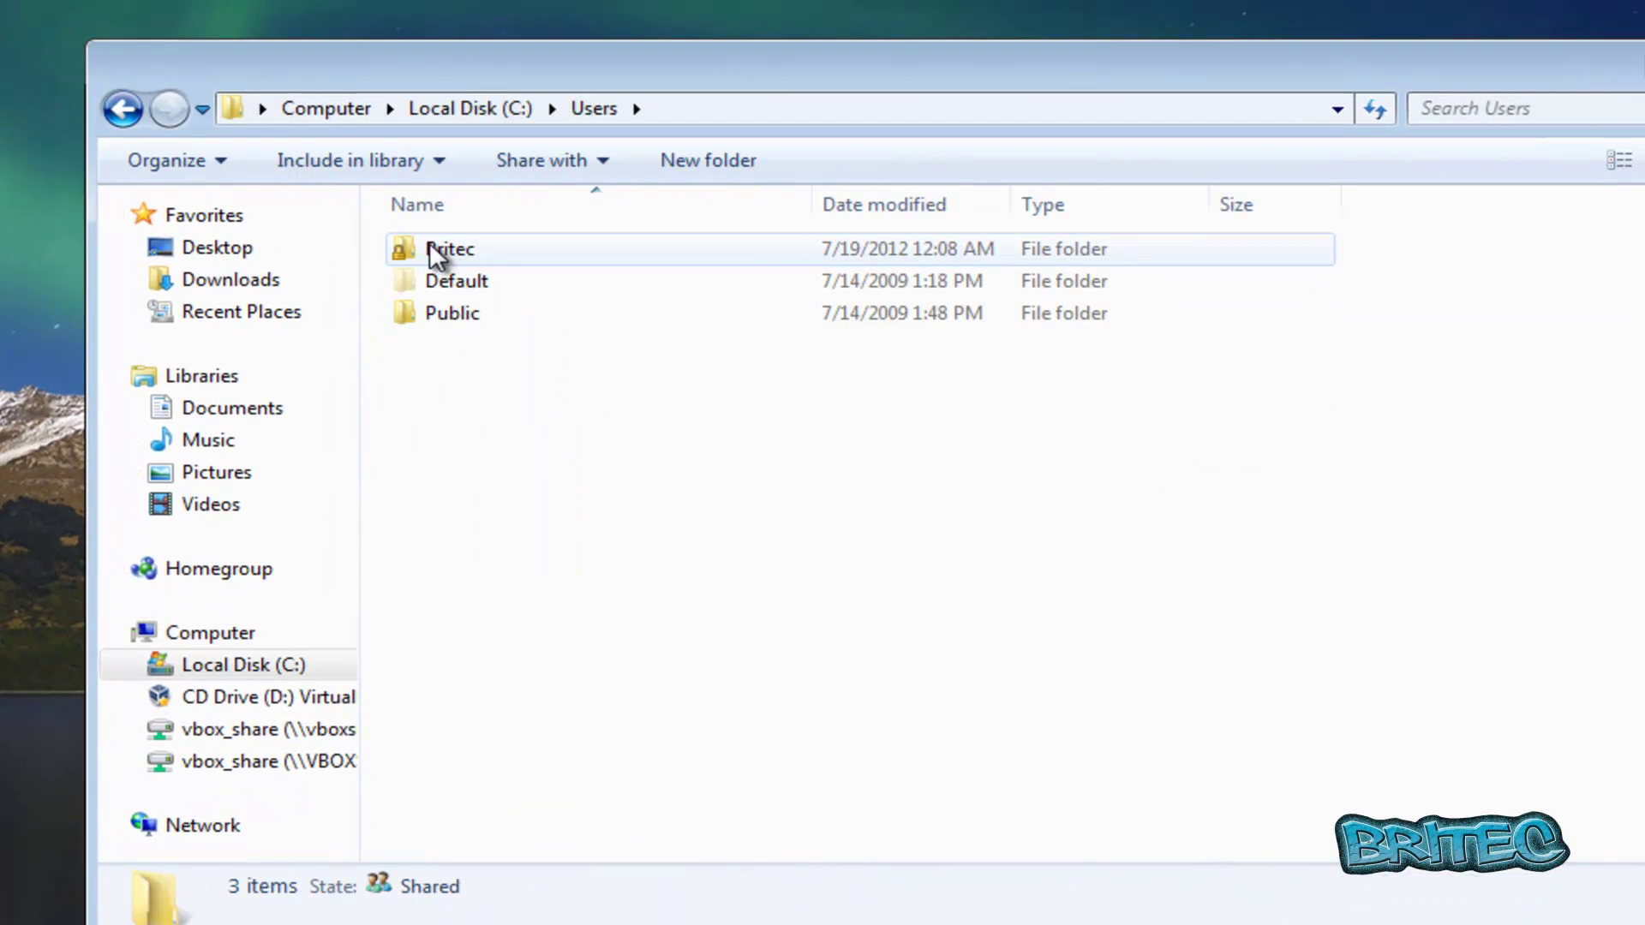
double_click(450, 249)
double_click(450, 246)
double_click(447, 253)
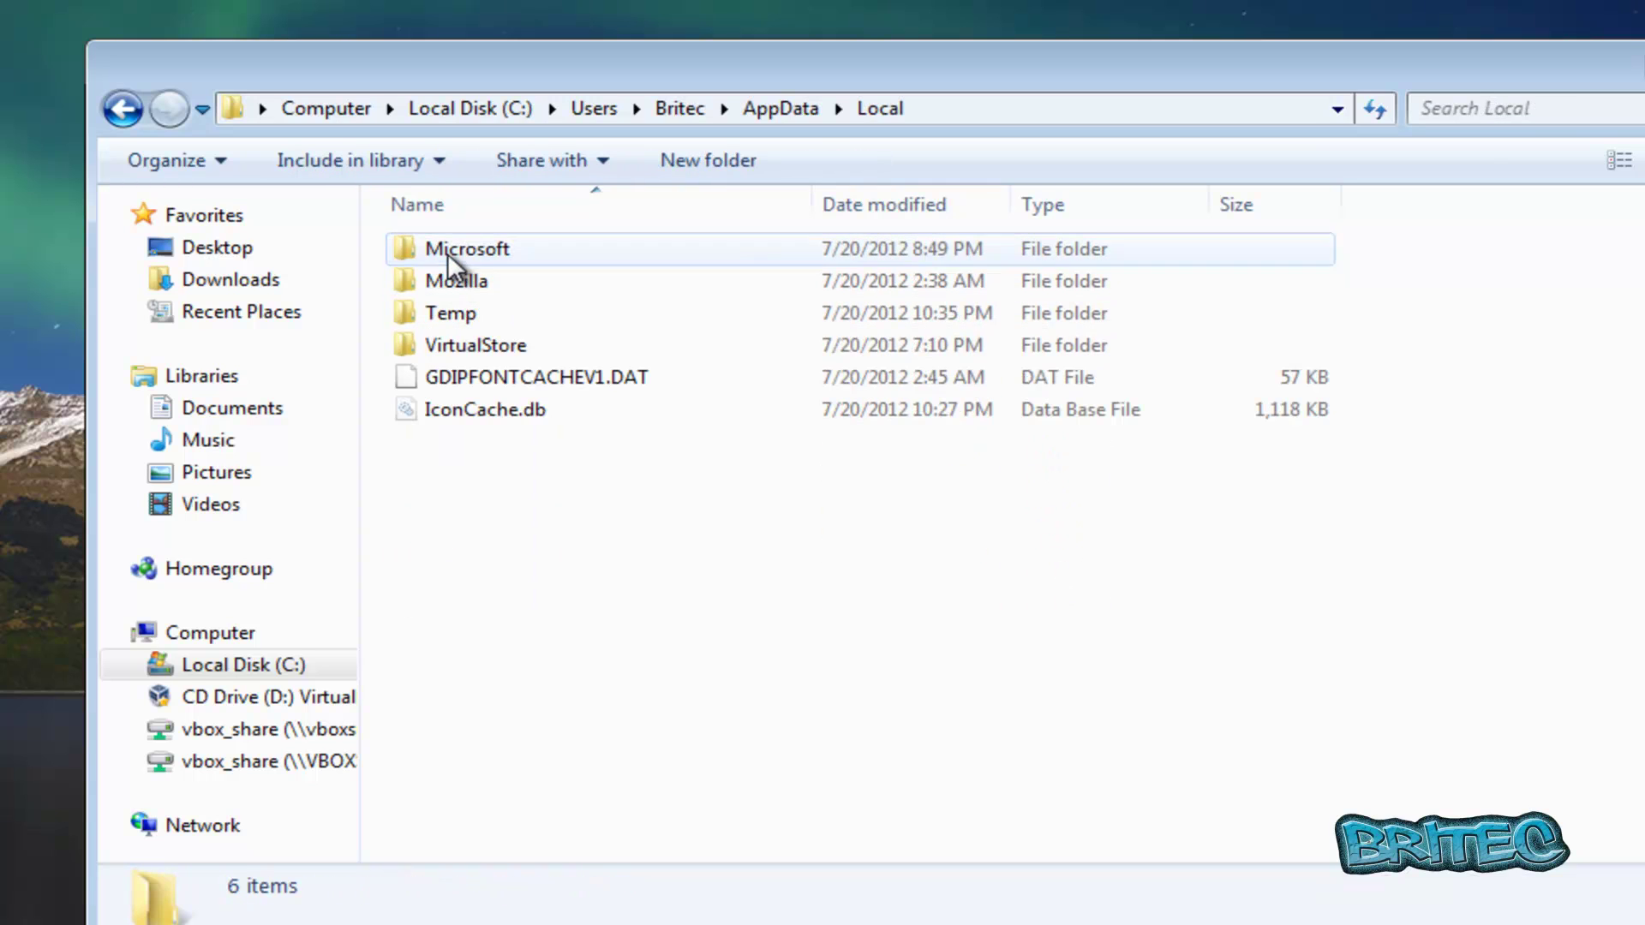
double_click(446, 314)
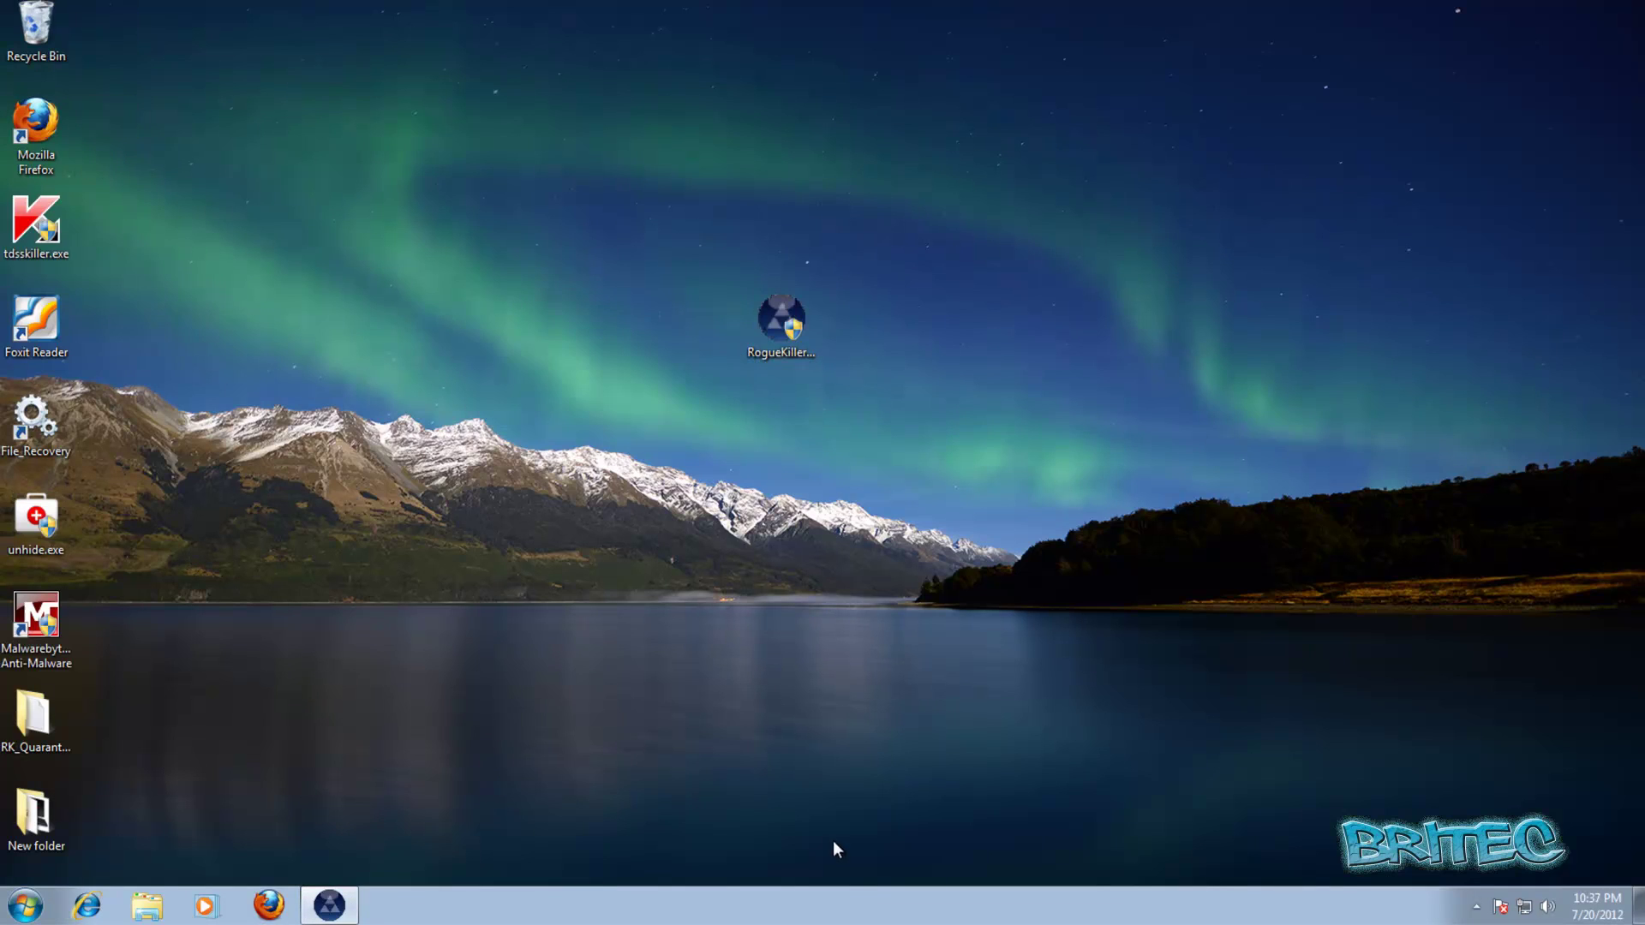
- Launch Malwarebytes Anti-Malware, allow it to run, and update its malware database to the latest version
double_click(36, 616)
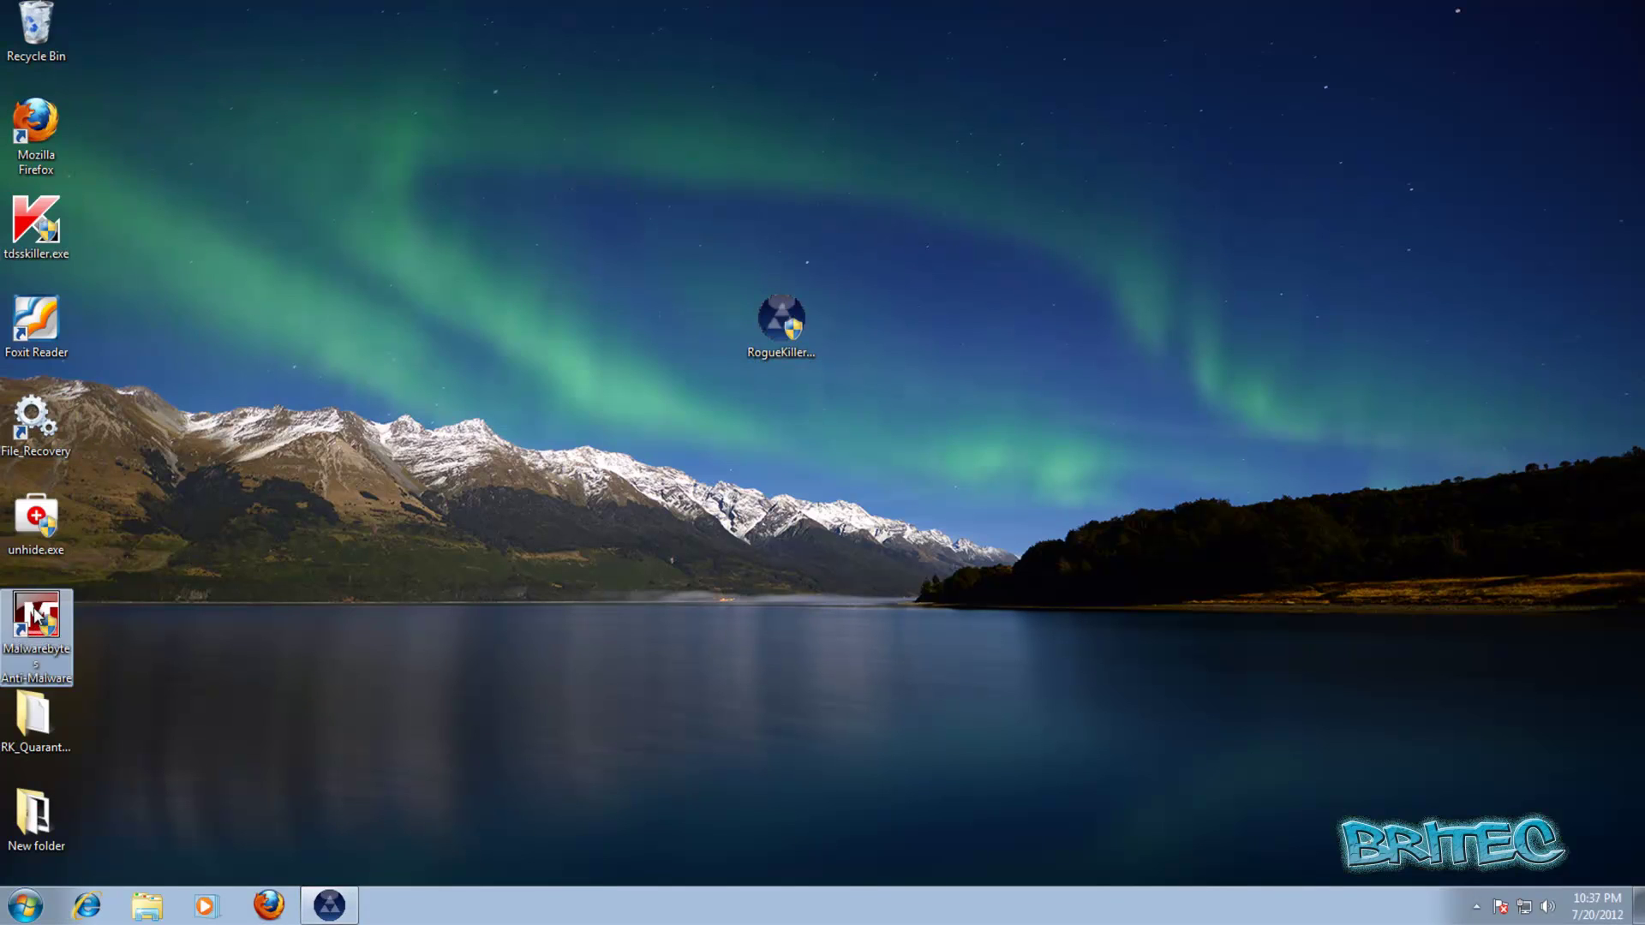
click(909, 485)
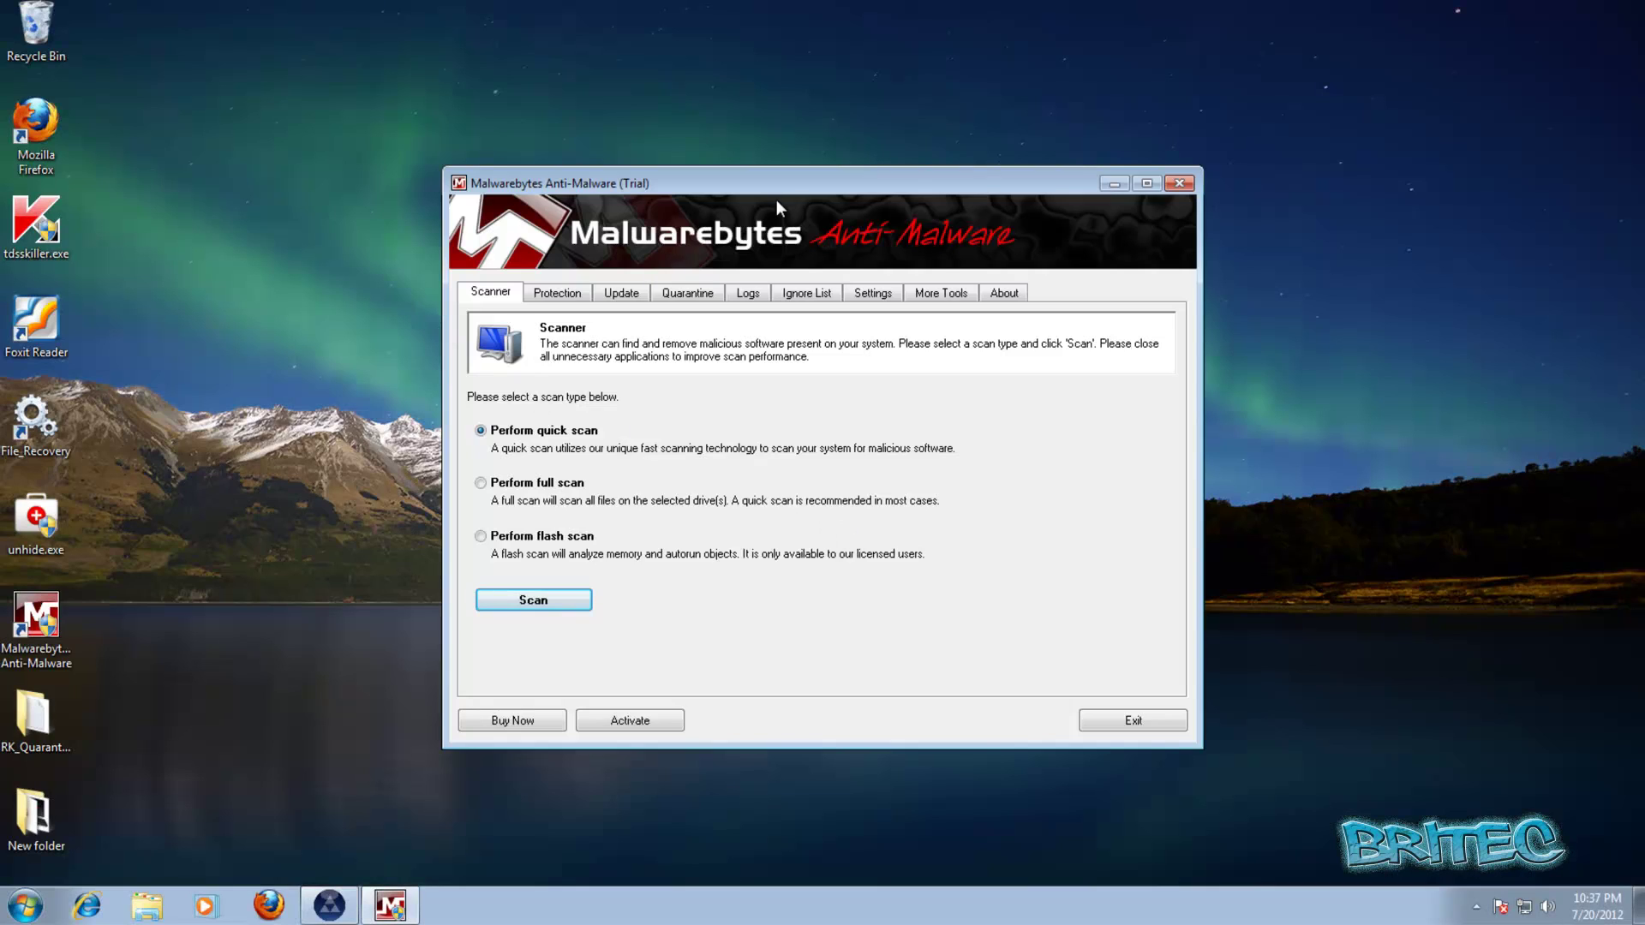
click(619, 298)
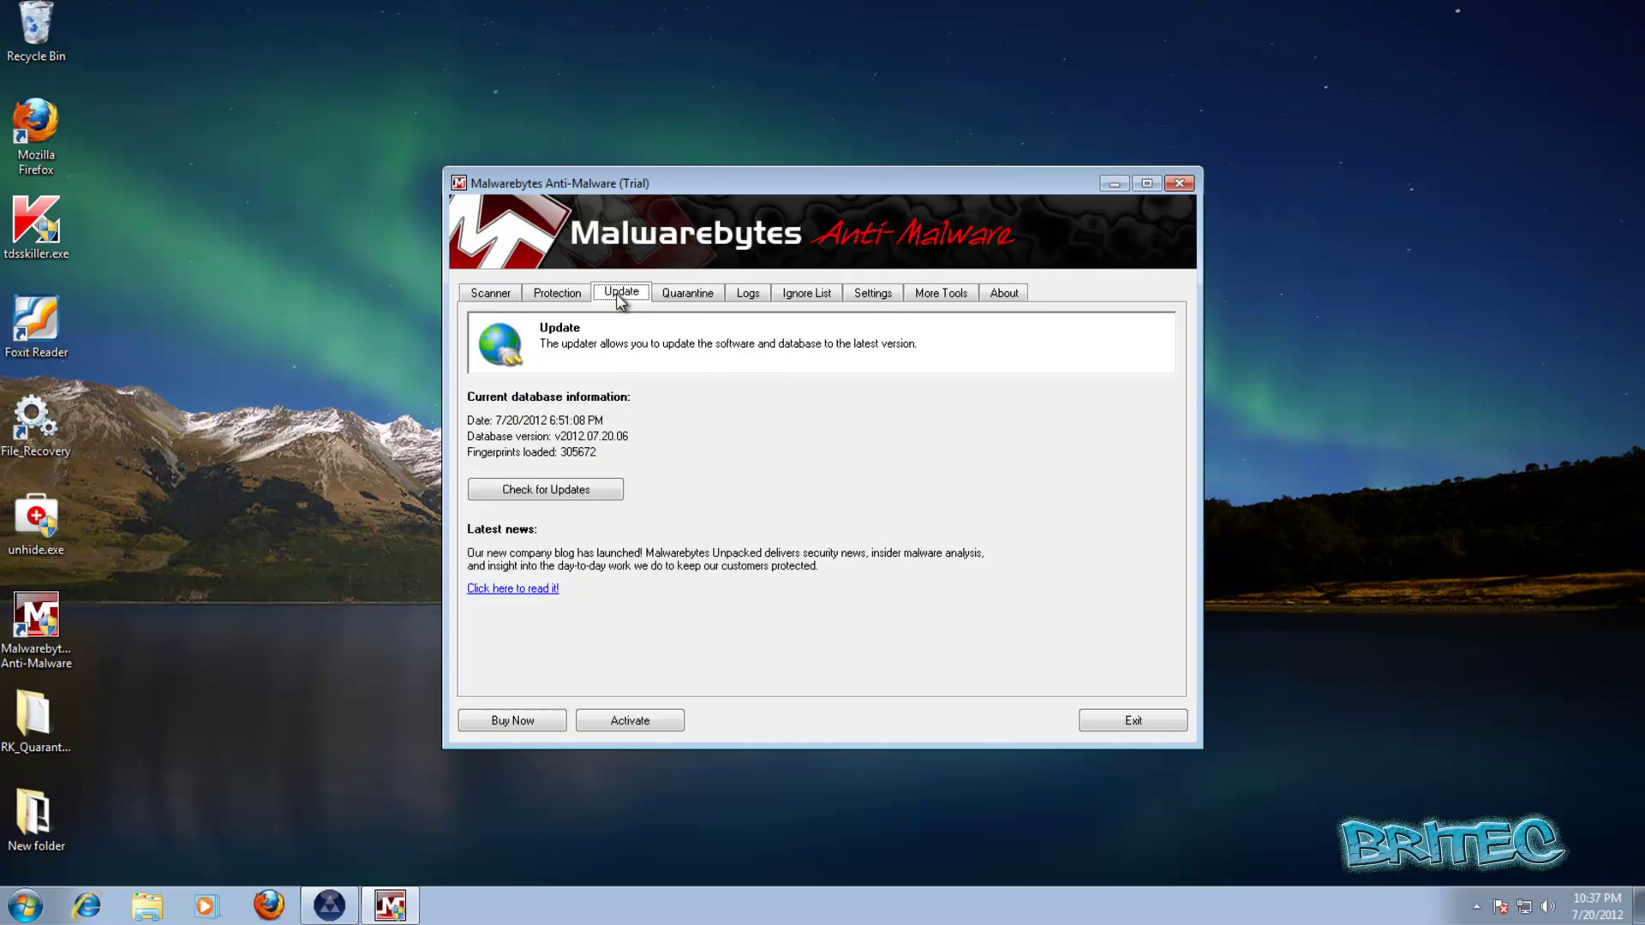
click(553, 495)
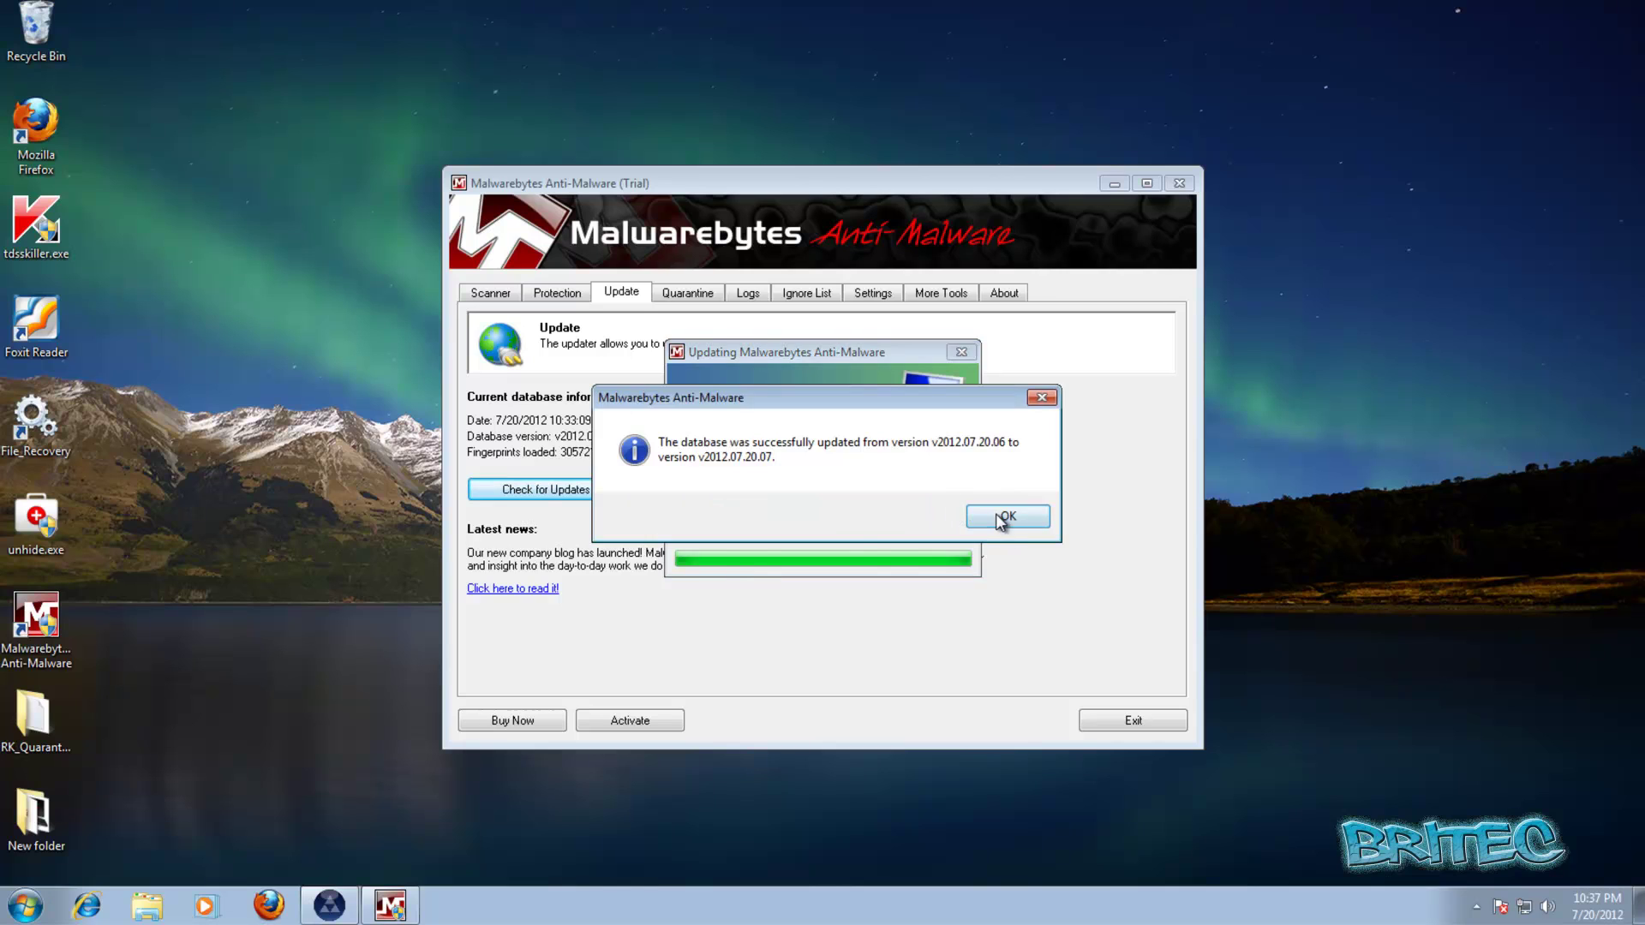
click(998, 518)
- Start a Malwarebytes quick scan and, while it runs, move unhide.exe to an open area of the desktop
click(495, 294)
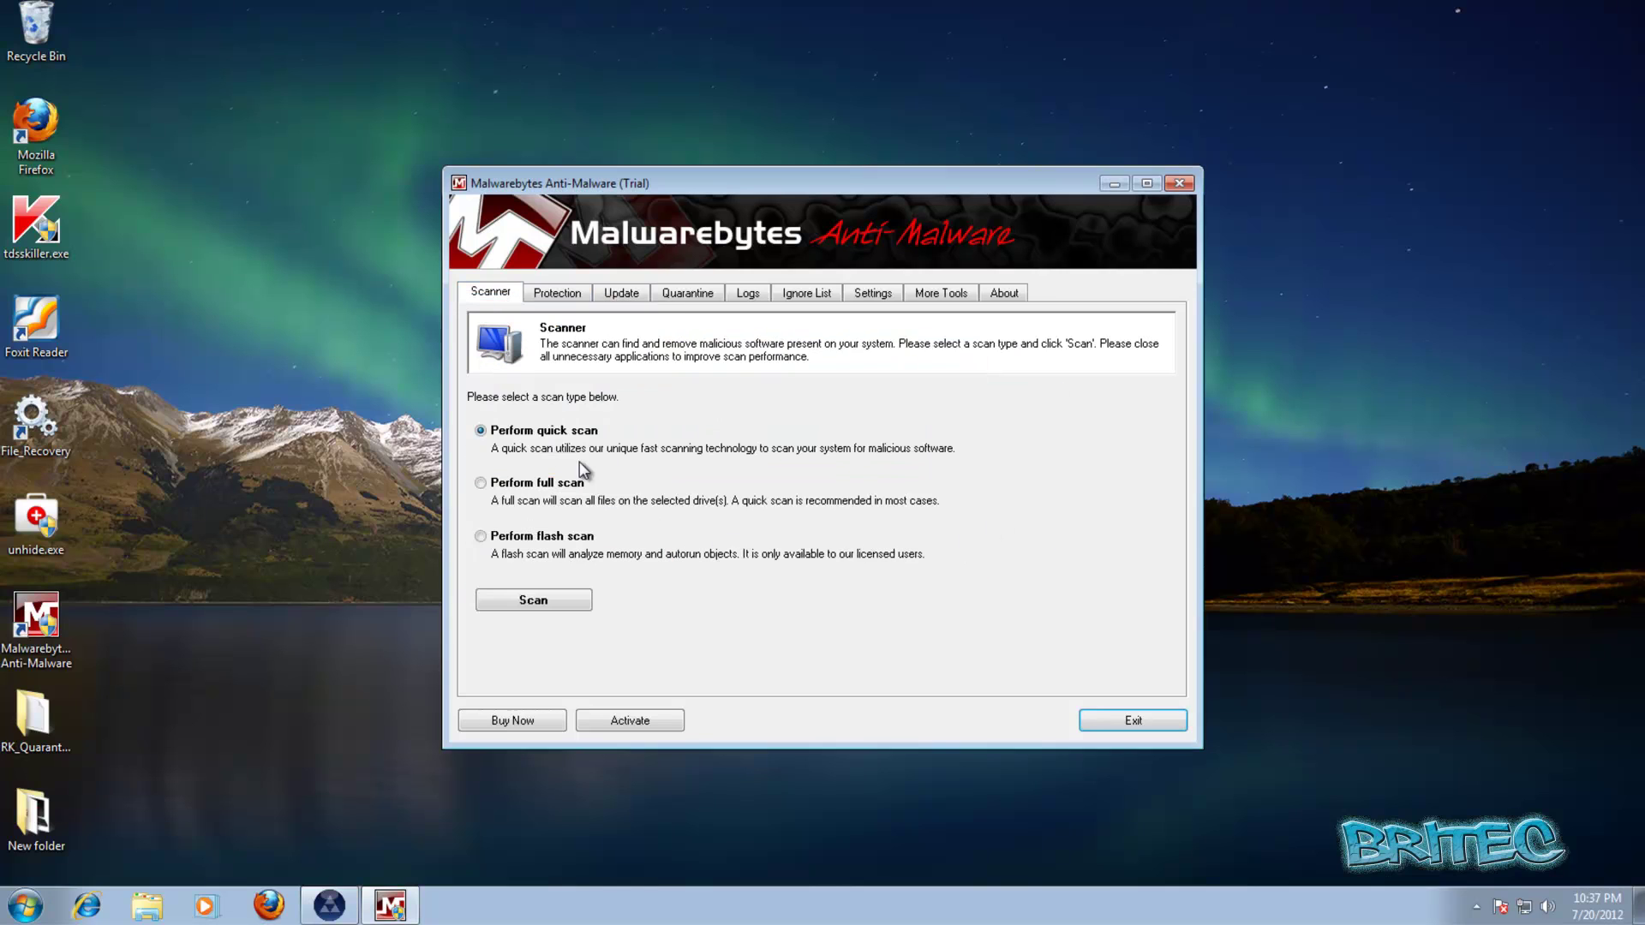
click(542, 593)
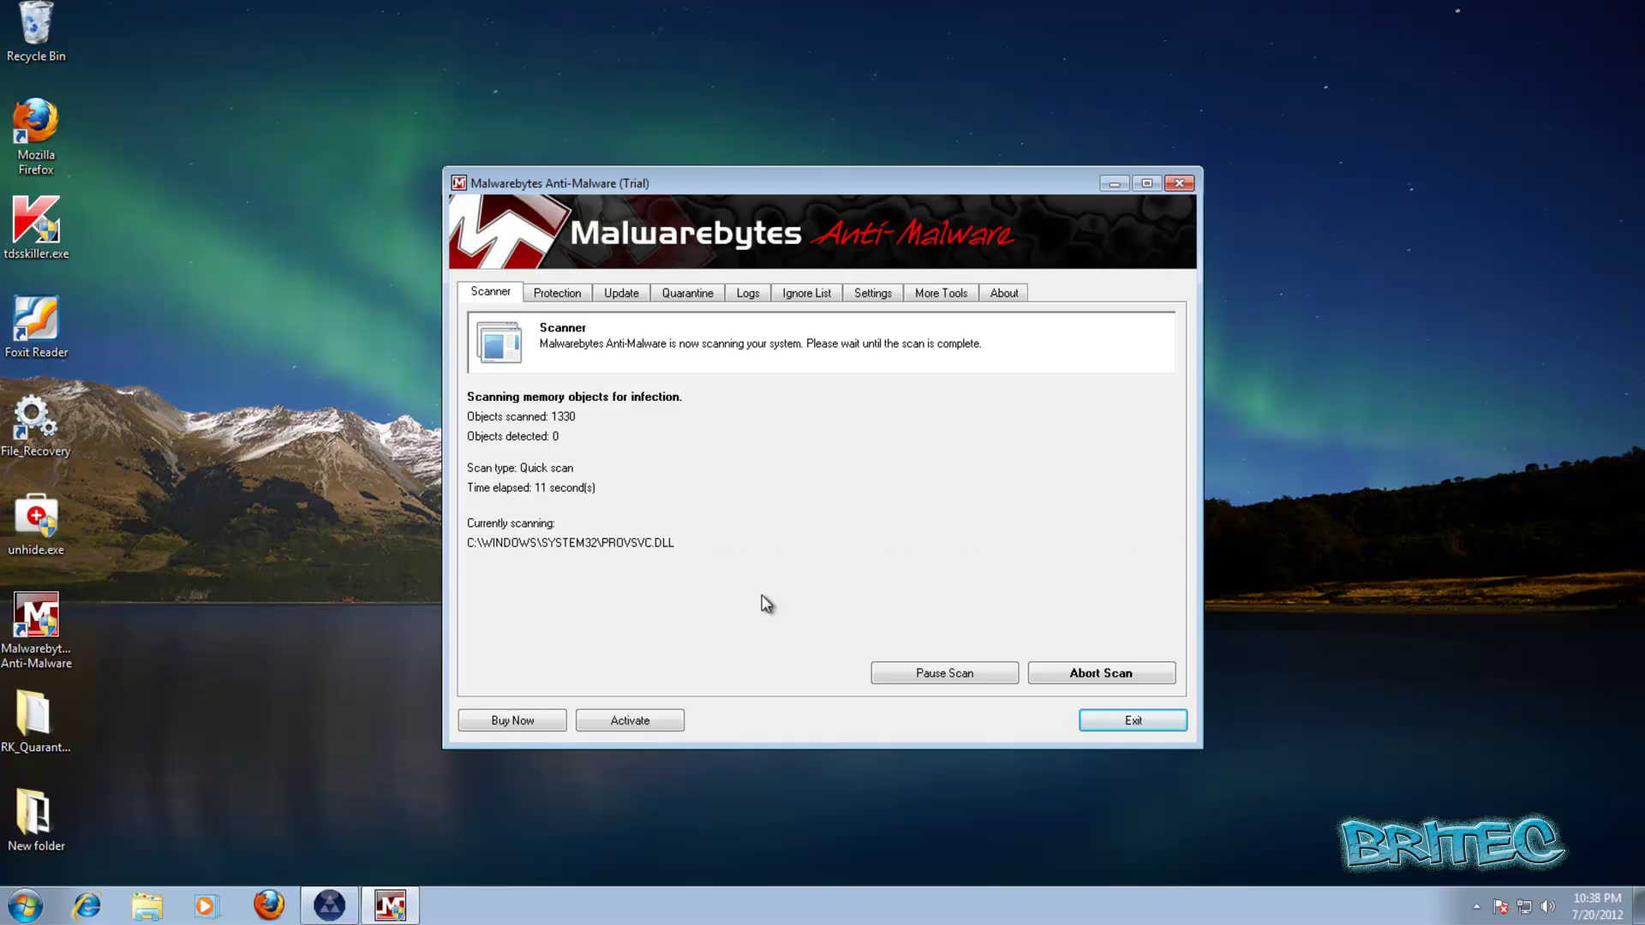
drag(34, 523, 331, 362)
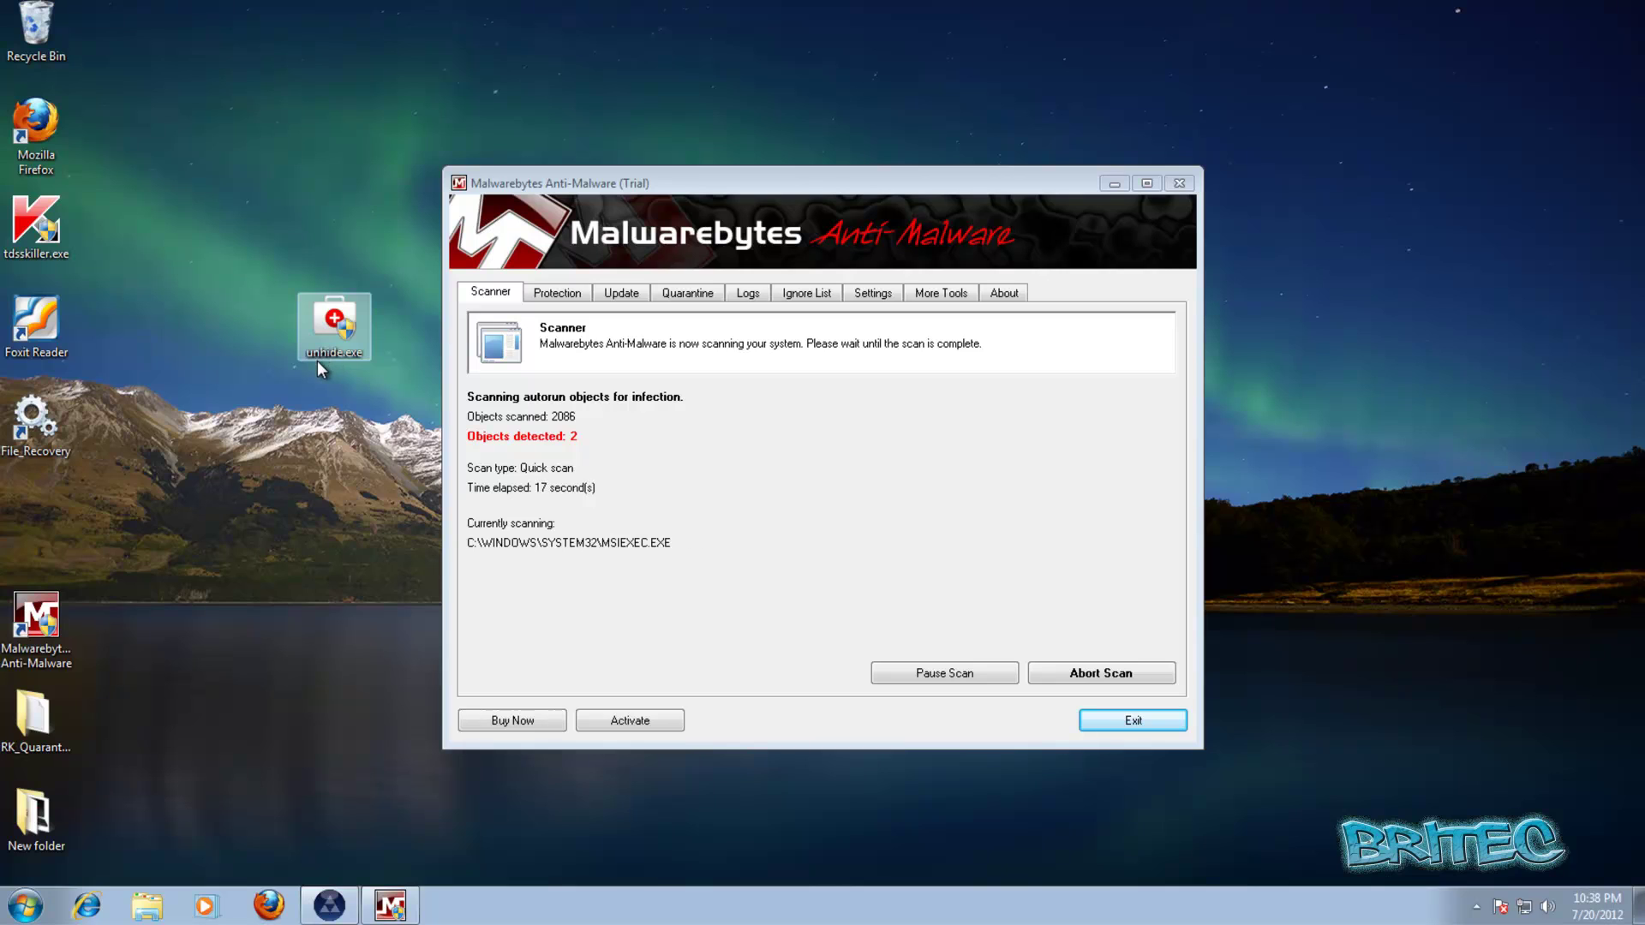
mouse_move(337, 359)
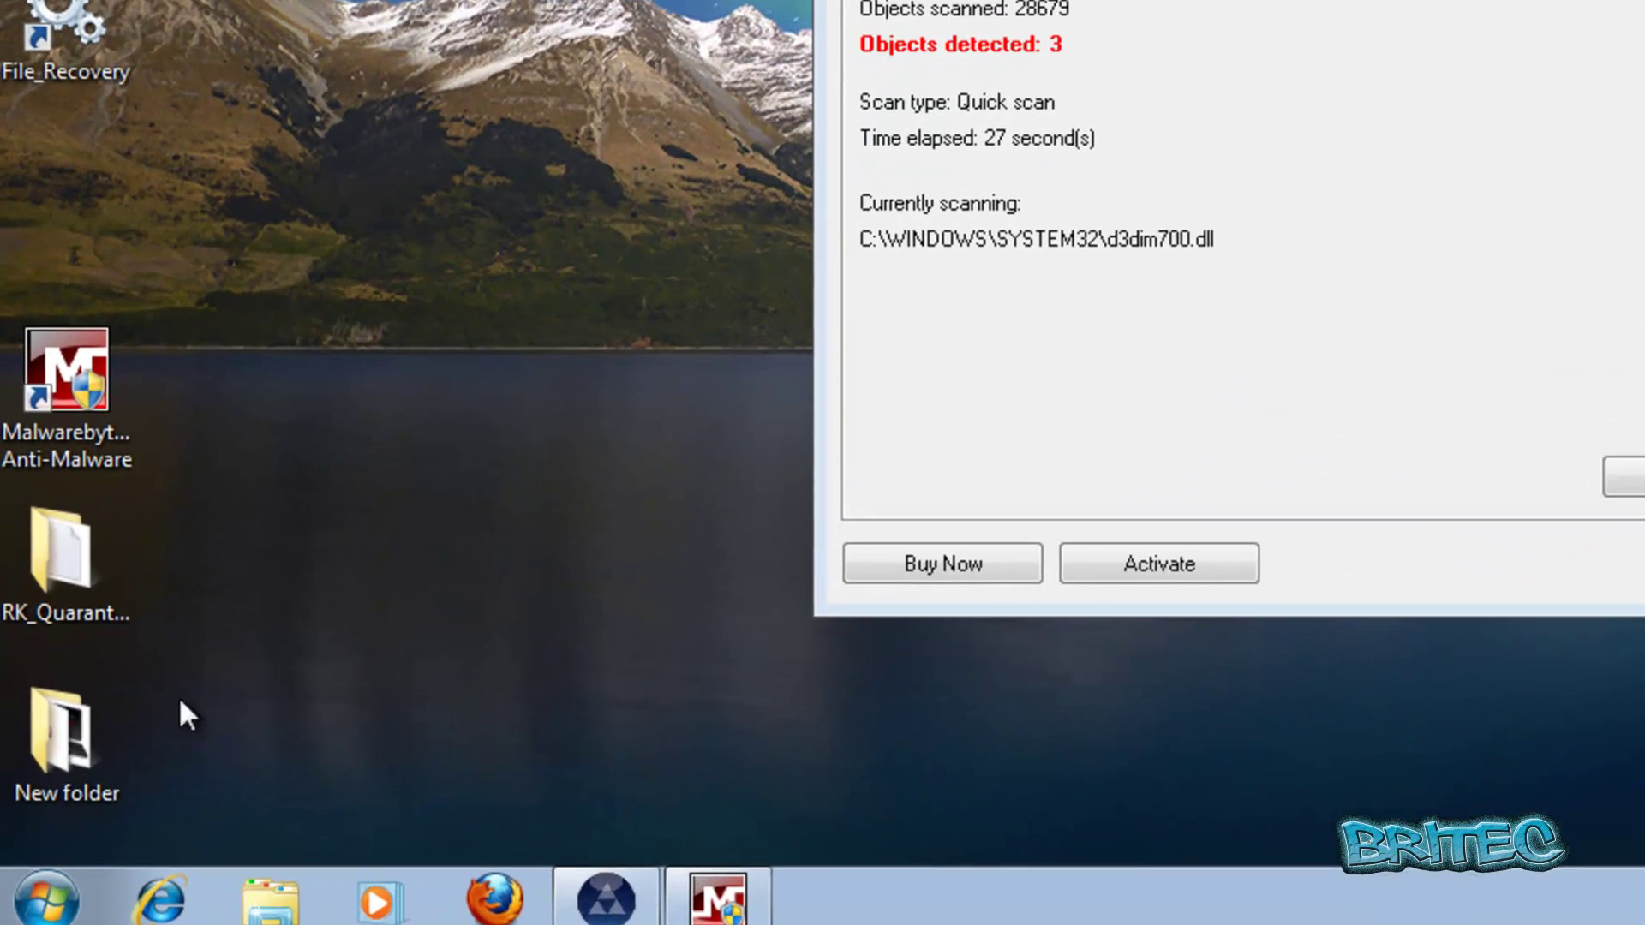
- Search for cmd, open a Command Prompt window, bring it fully into view, and close it without running a command
click(50, 897)
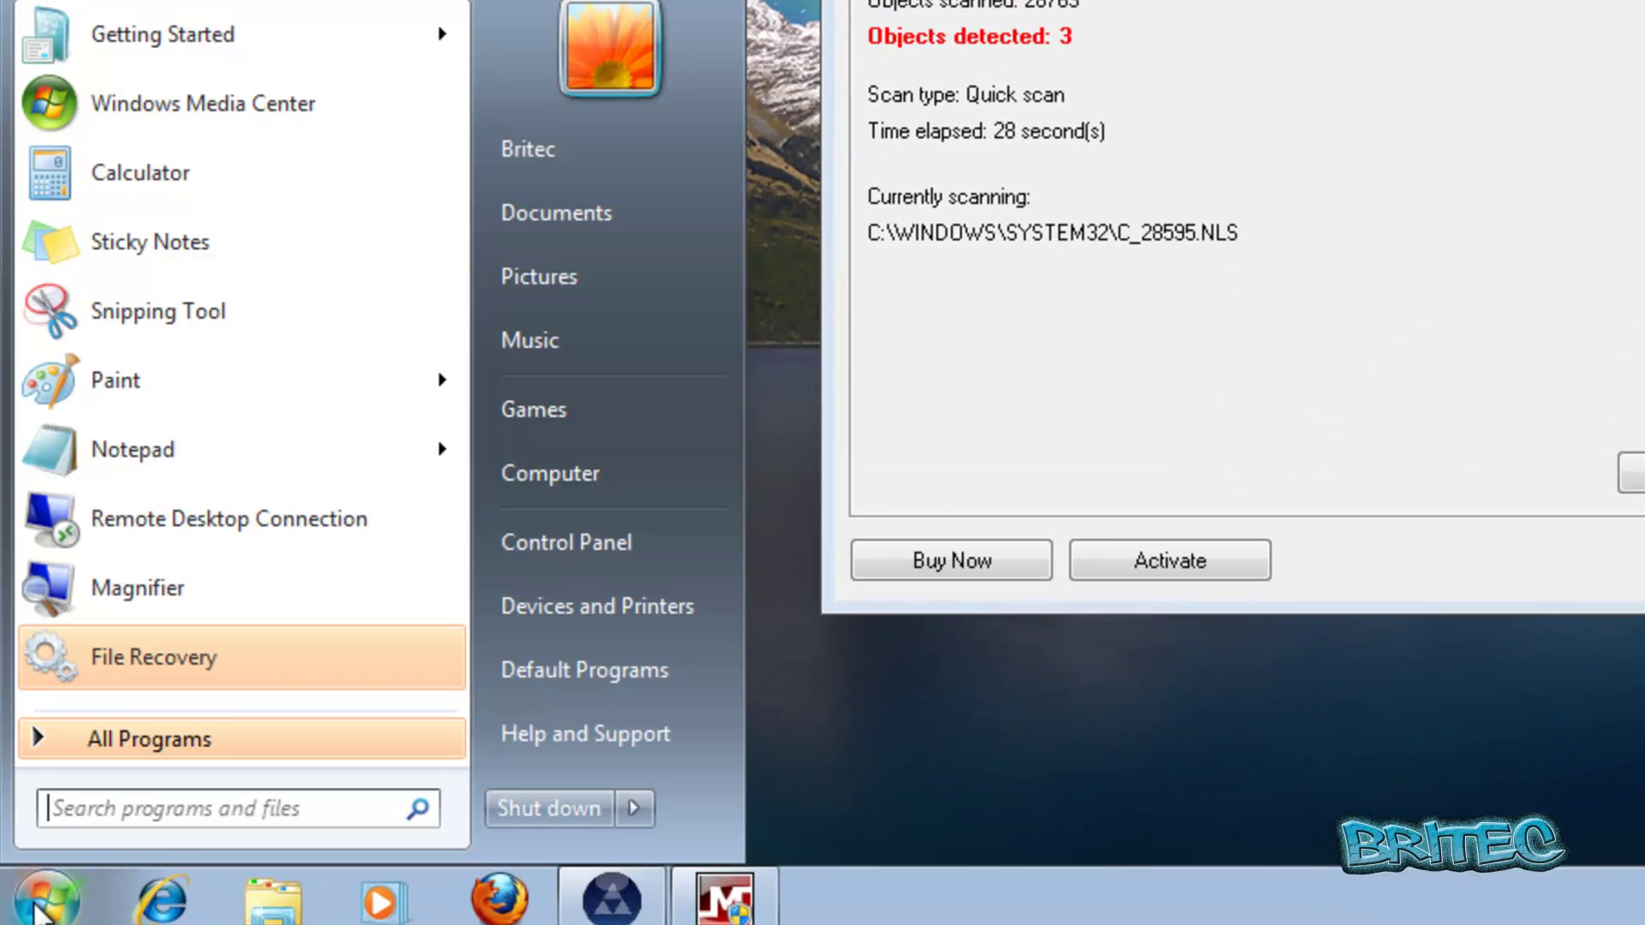
click(81, 807)
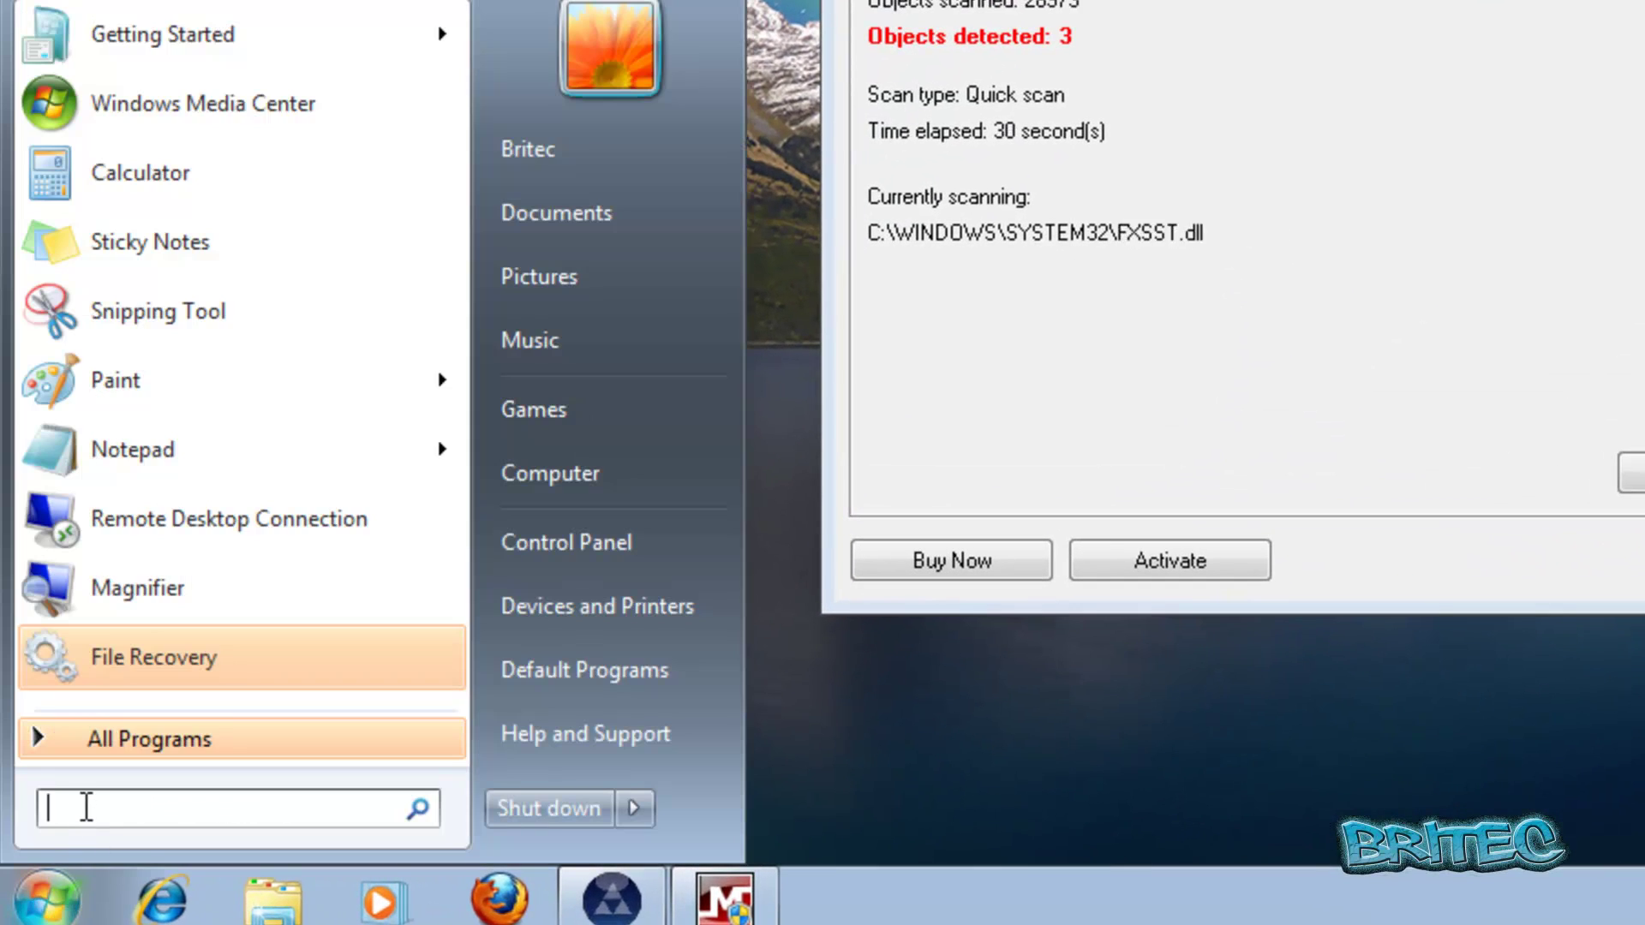
text(cmd)
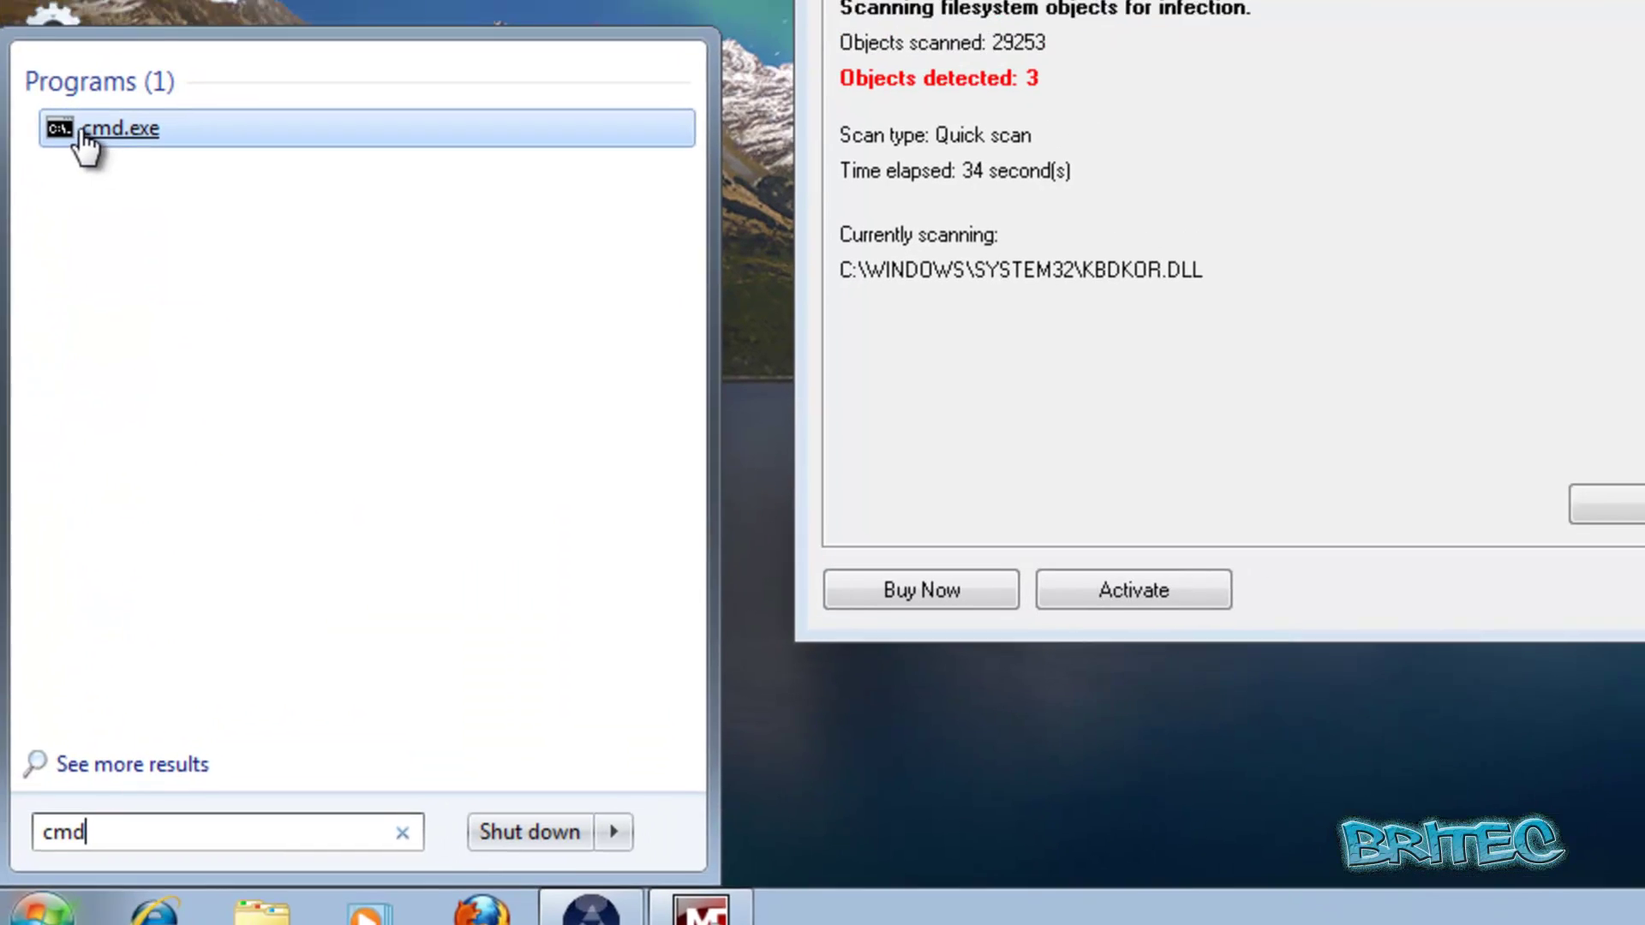
click(85, 141)
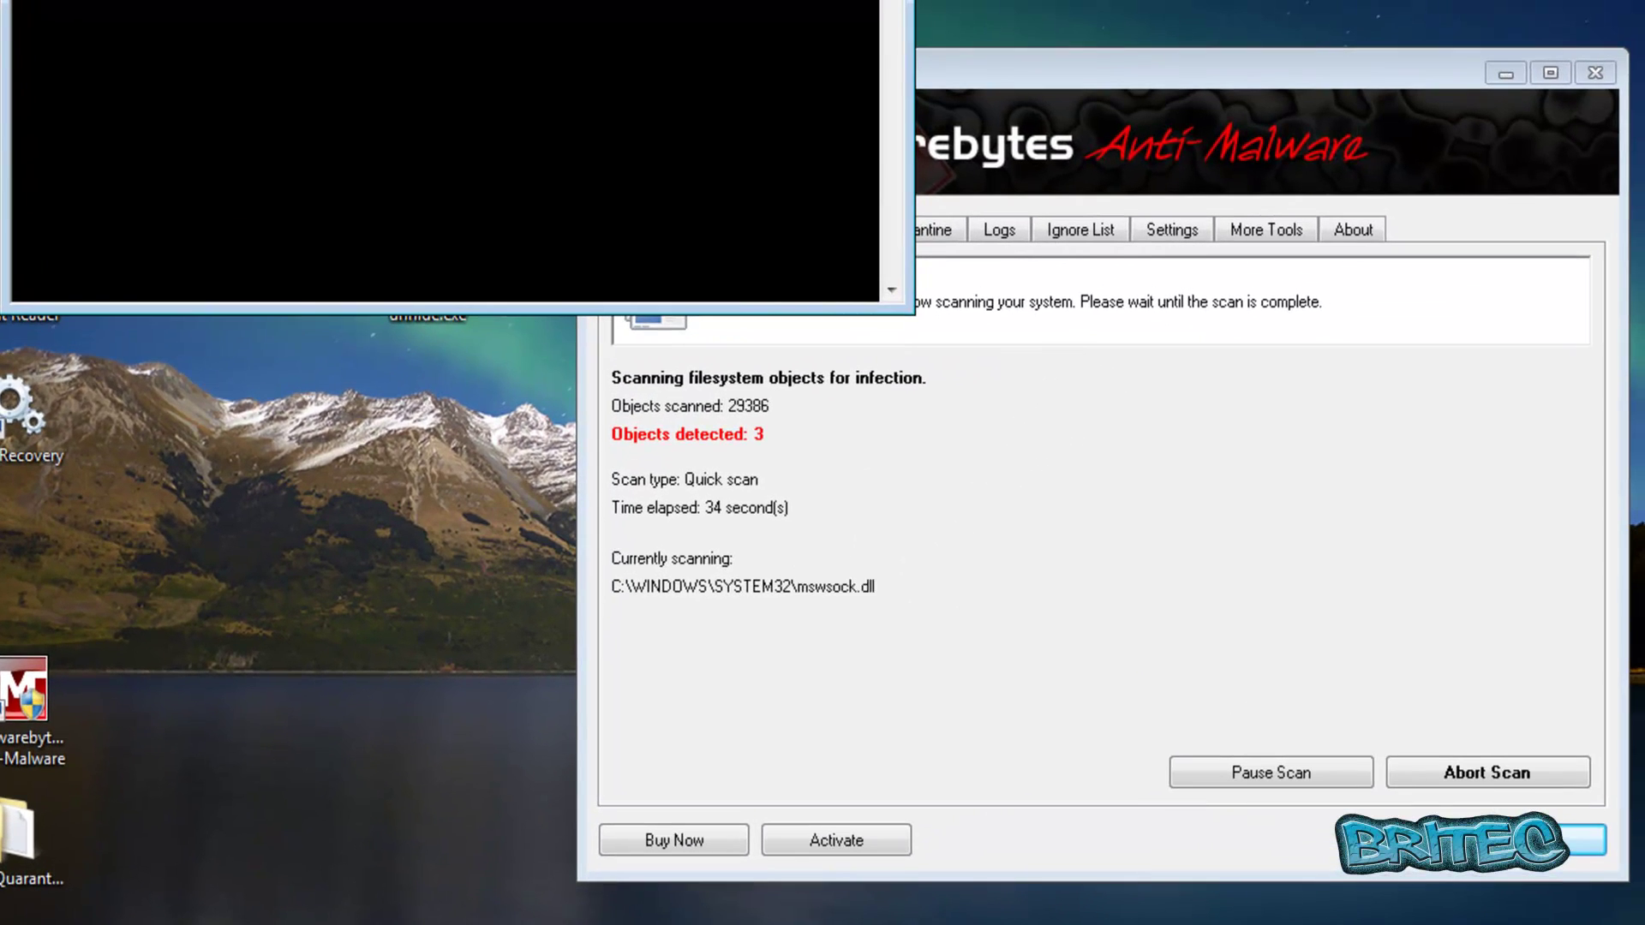
drag(389, 0, 514, 371)
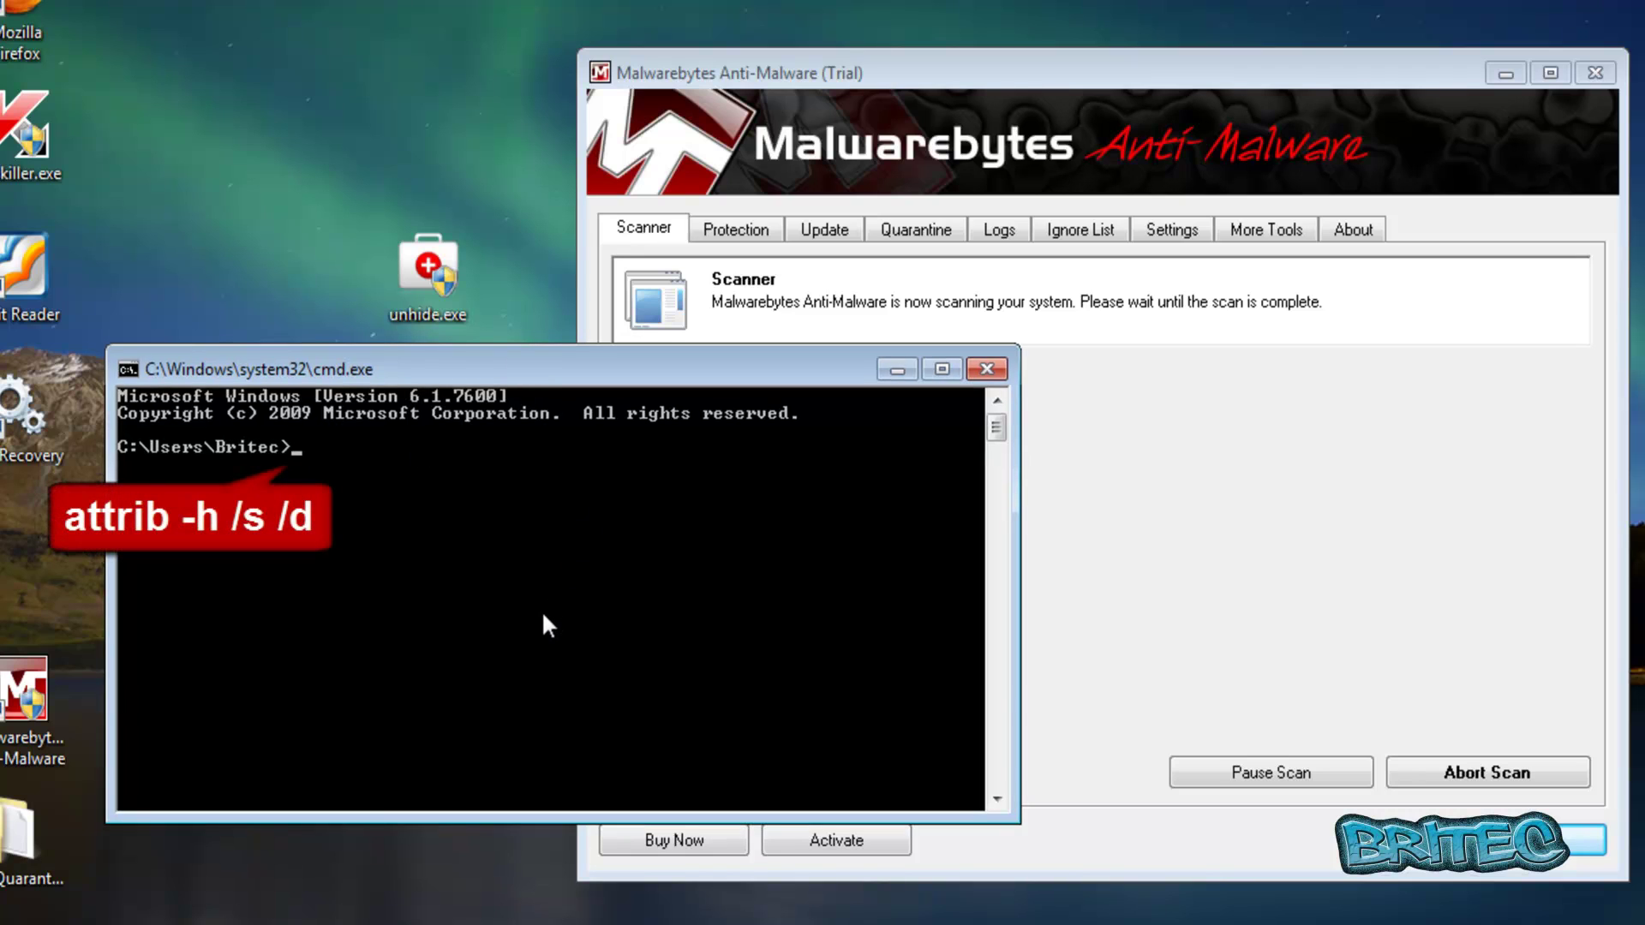
click(987, 369)
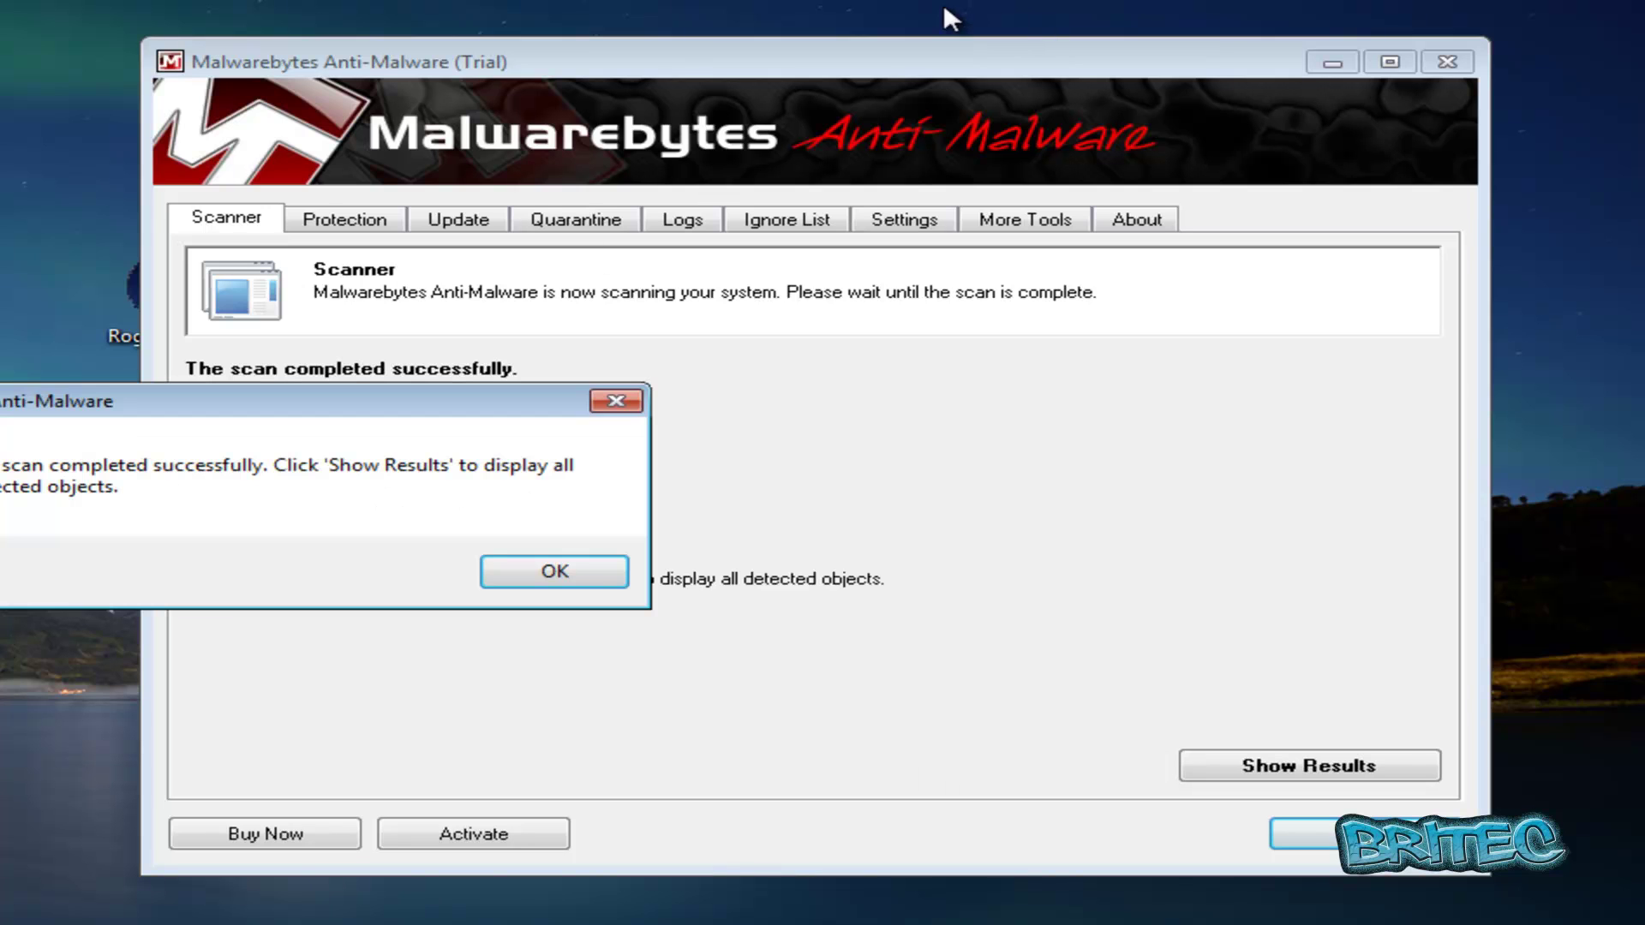
- Show the Malwarebytes scan results, go through the detected Trojan entries, and remove all the selected items
click(552, 571)
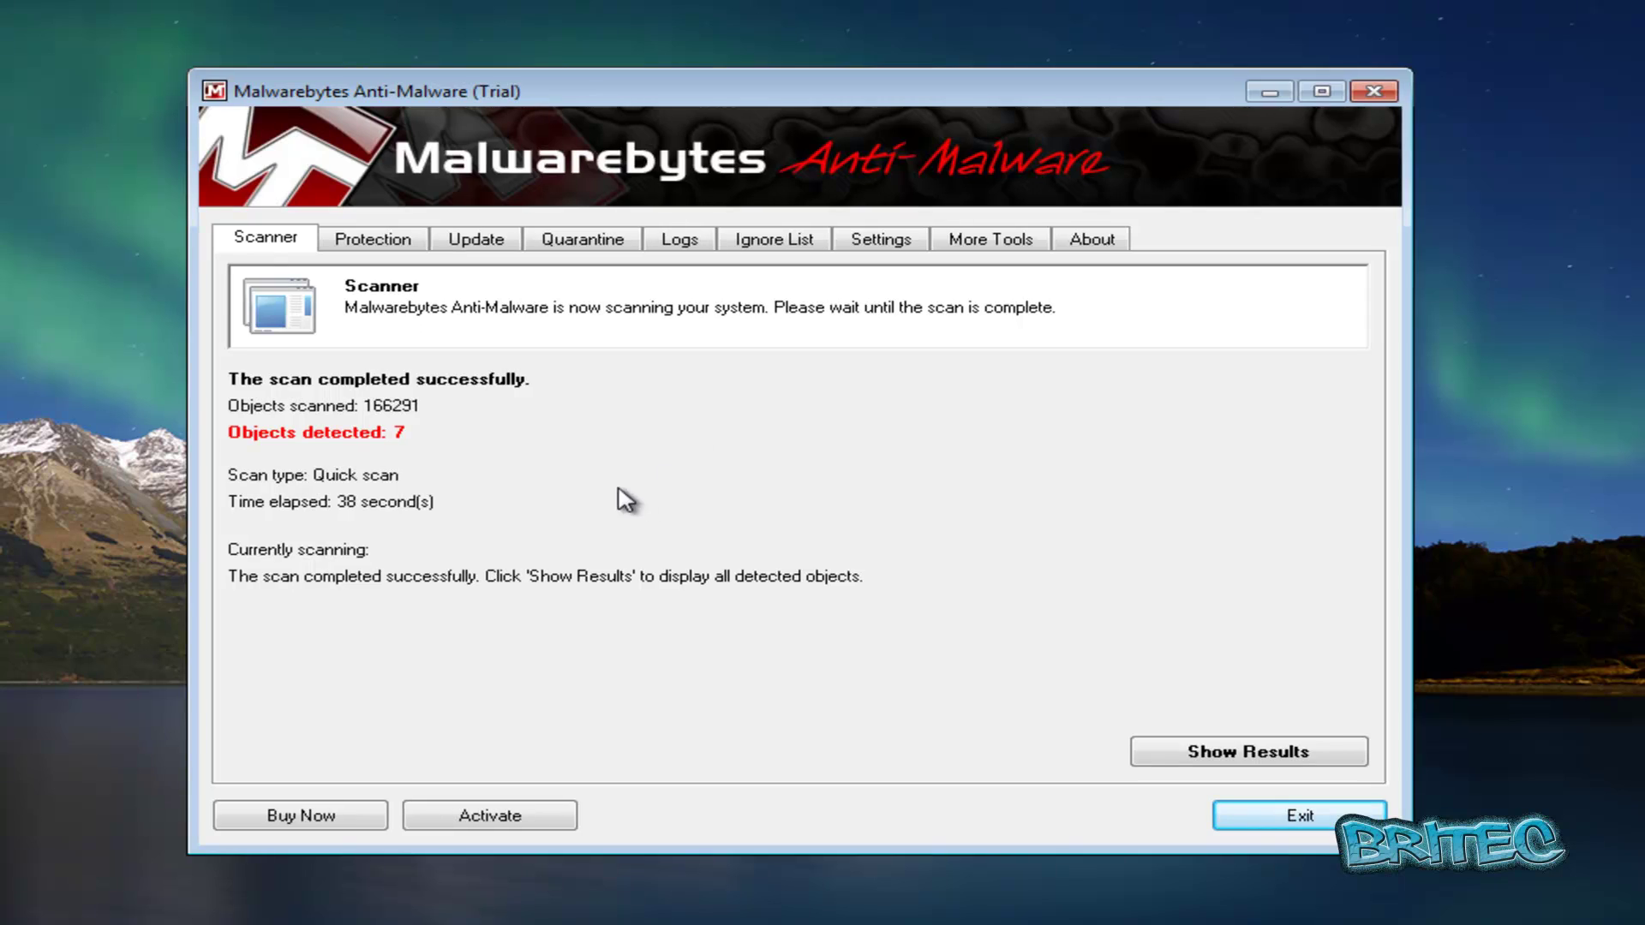
click(1213, 757)
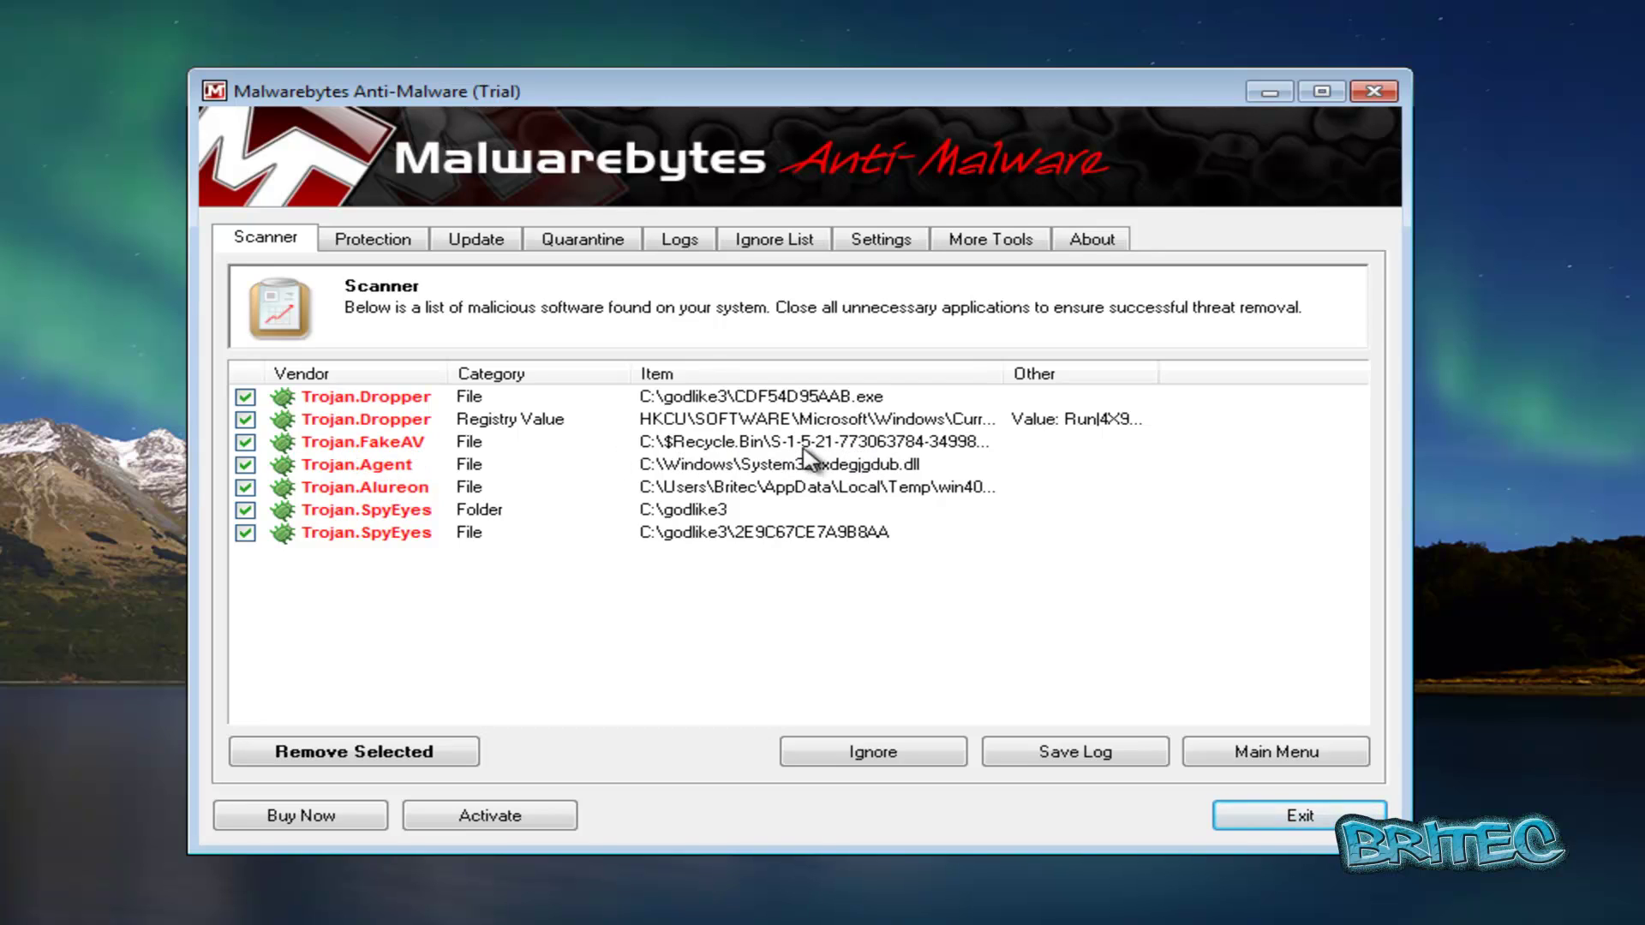
click(887, 445)
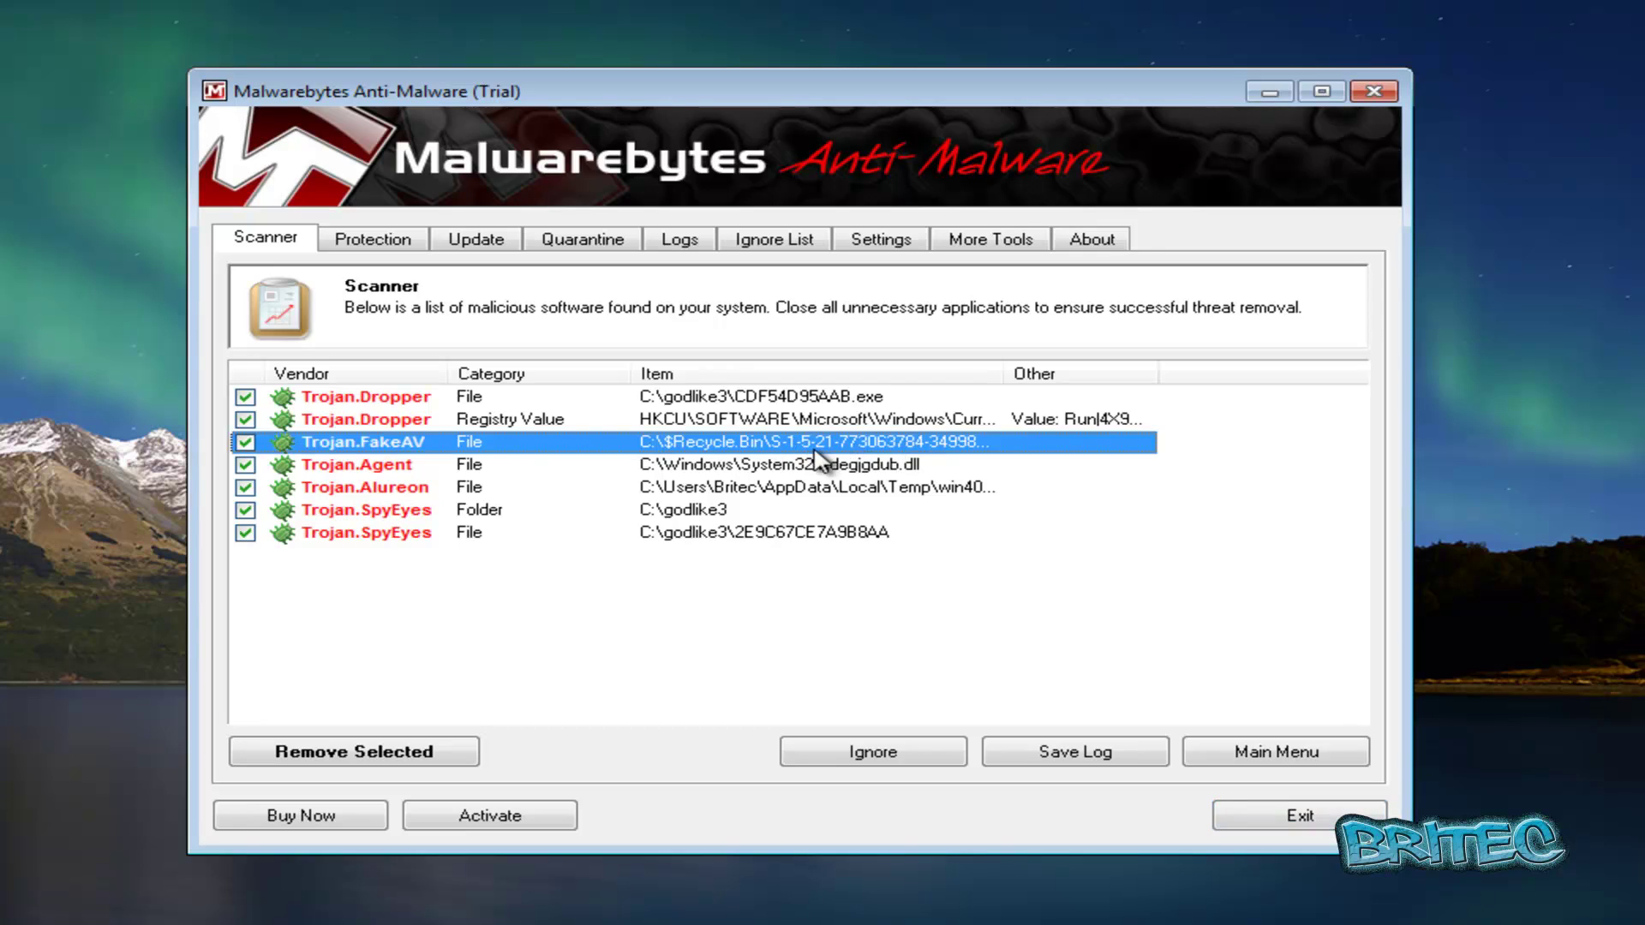
click(394, 471)
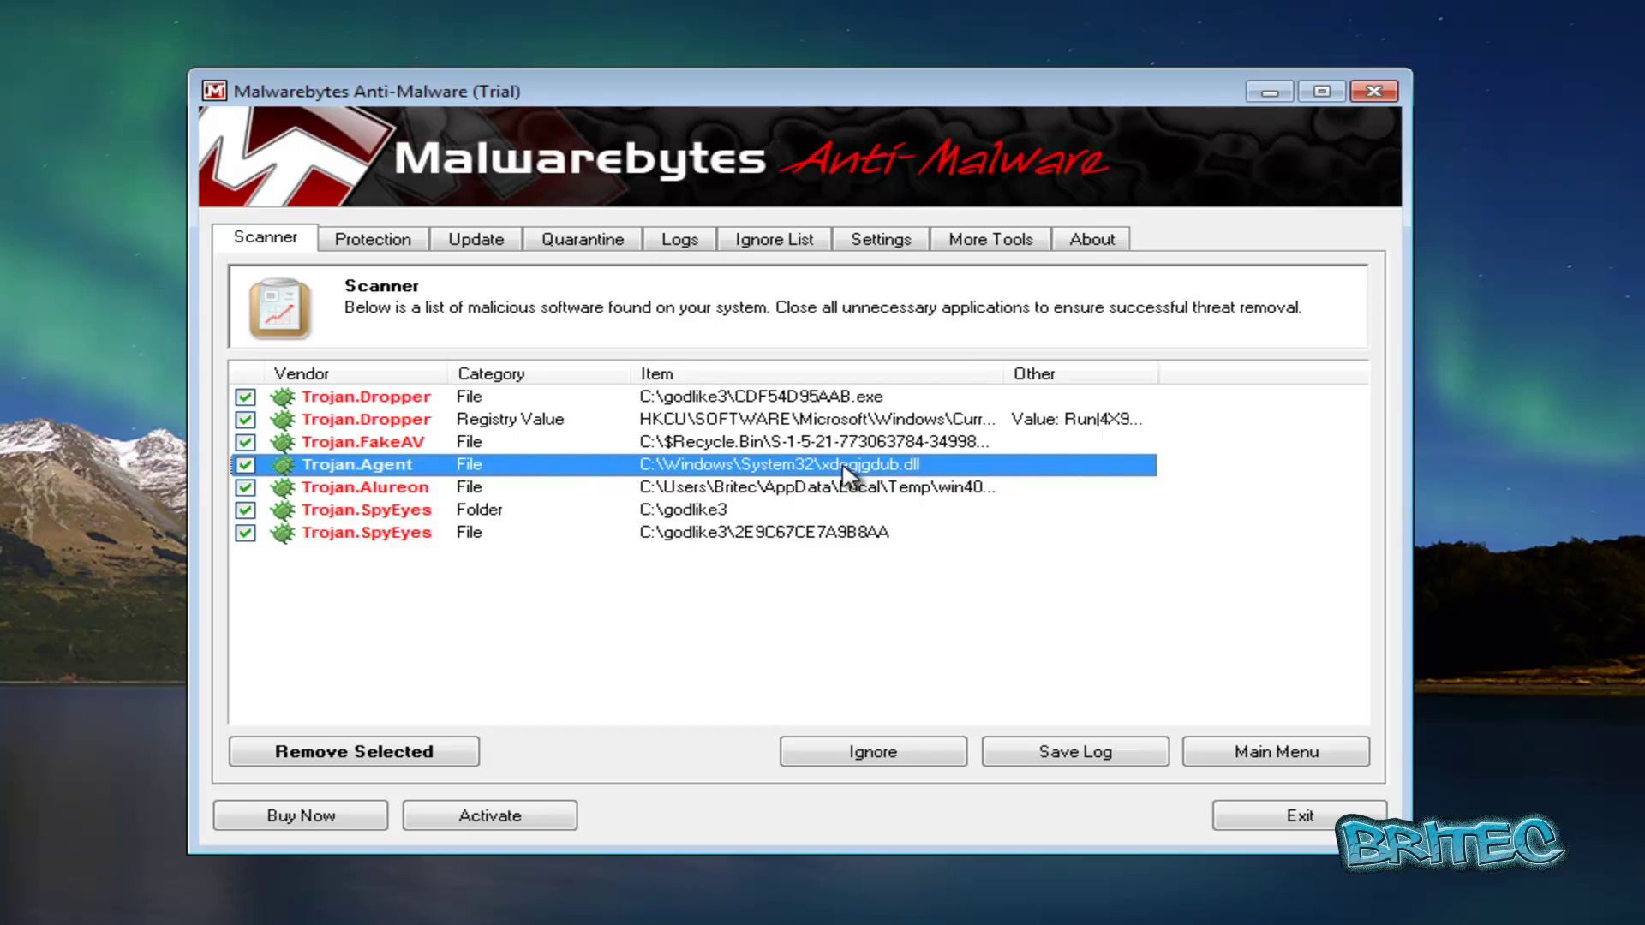
click(419, 496)
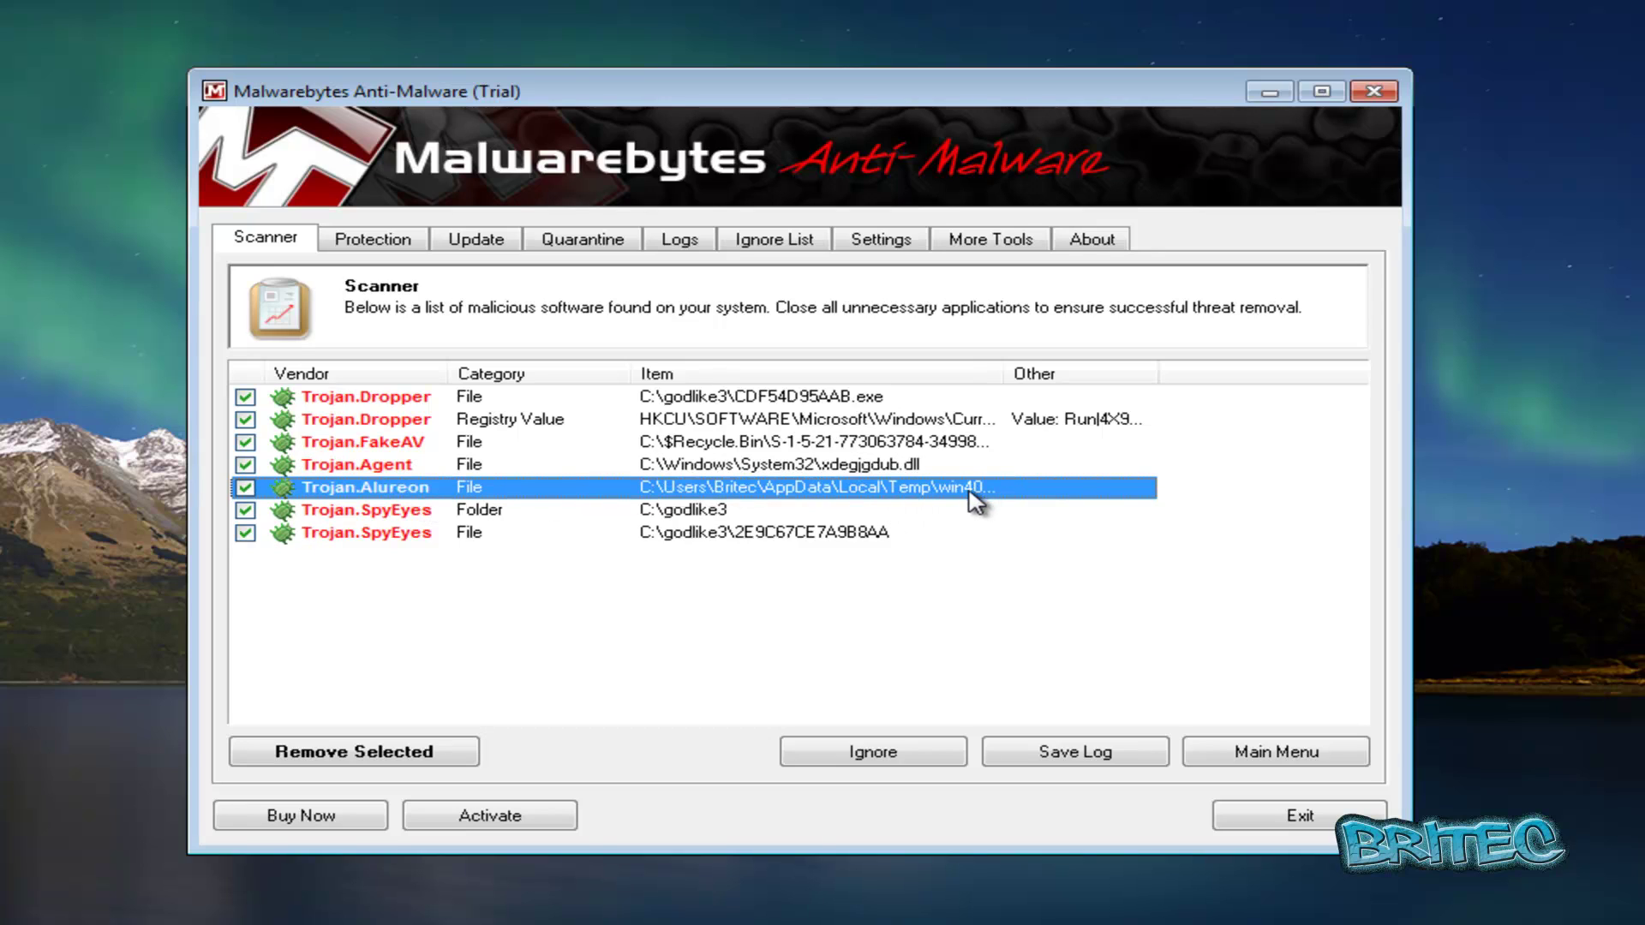
click(392, 514)
click(387, 536)
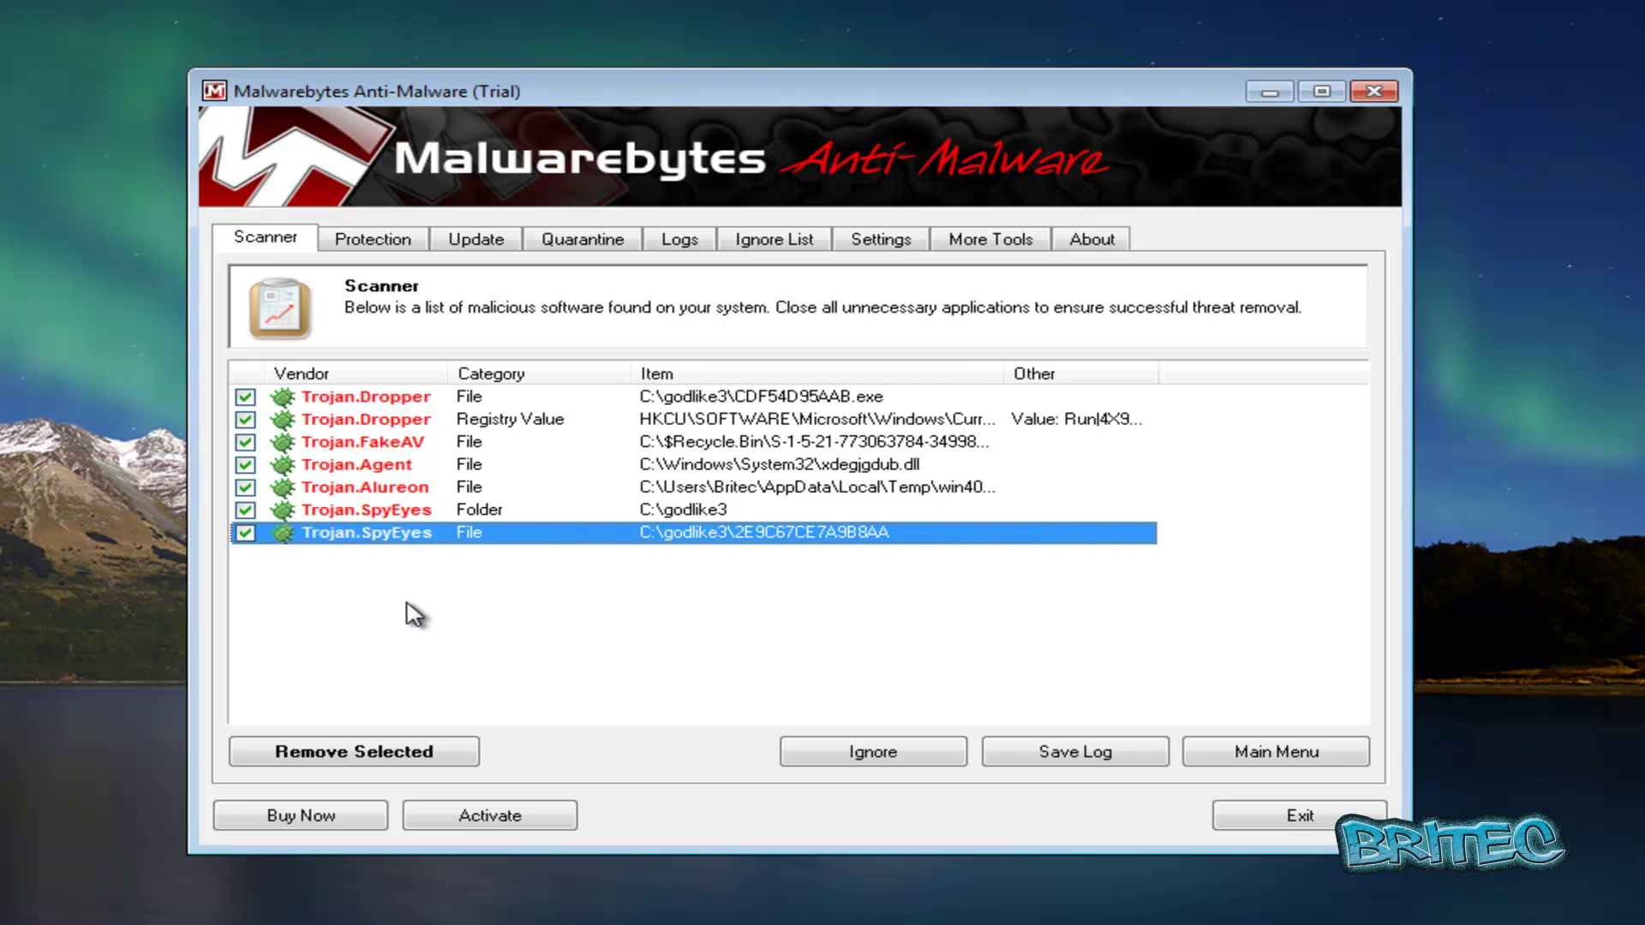
click(385, 752)
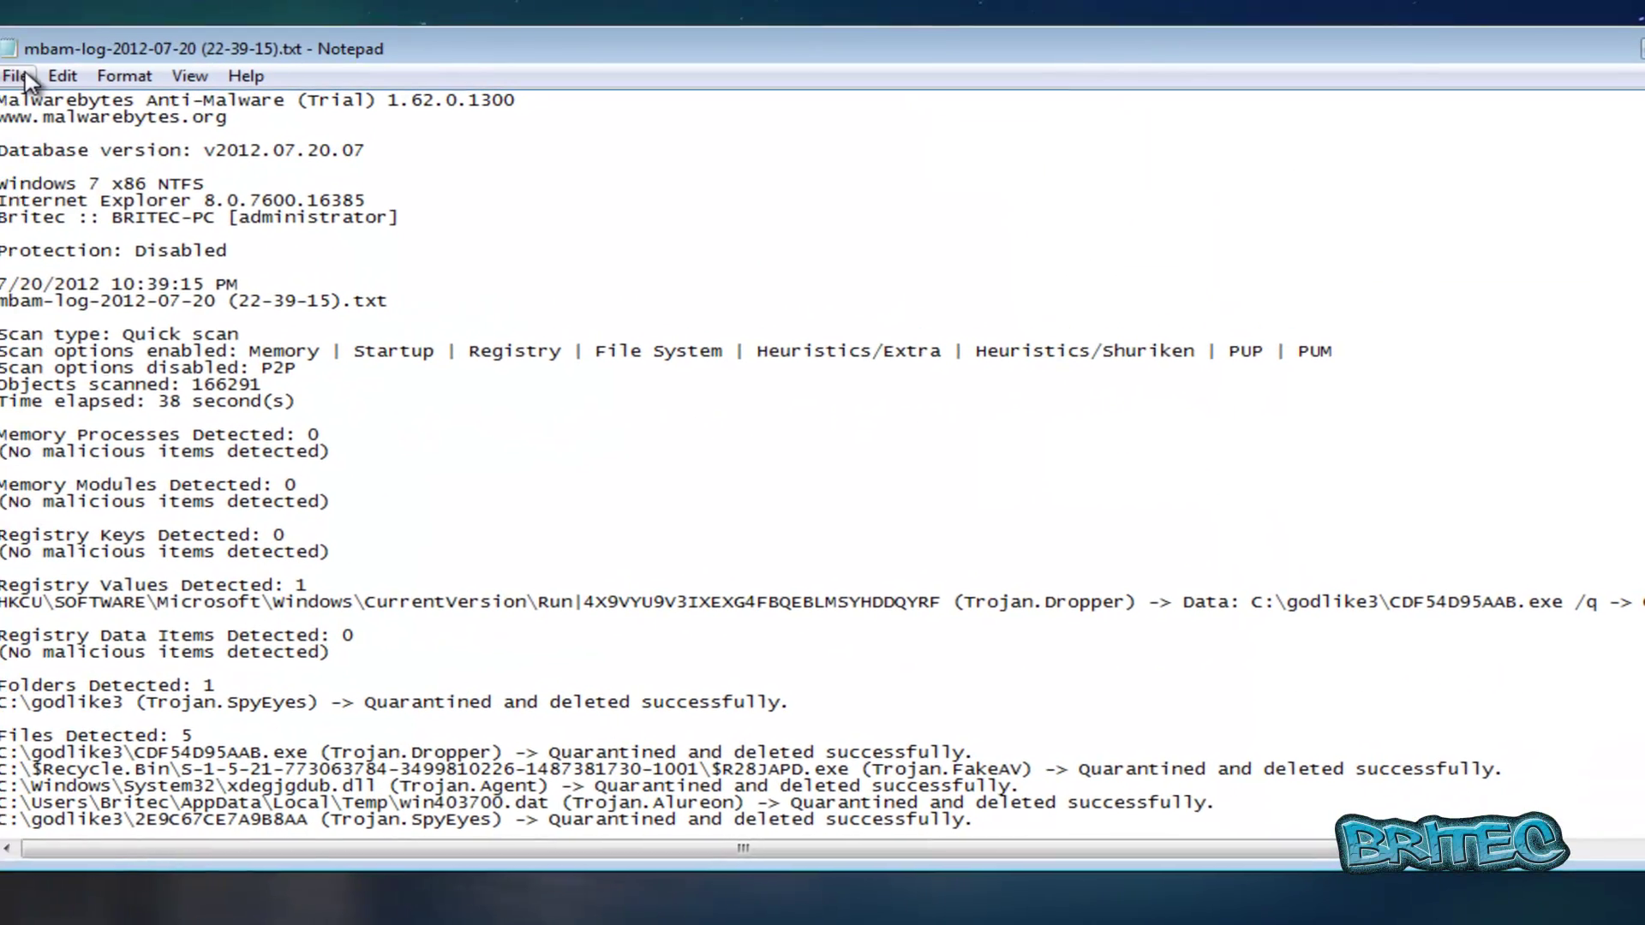
click(60, 85)
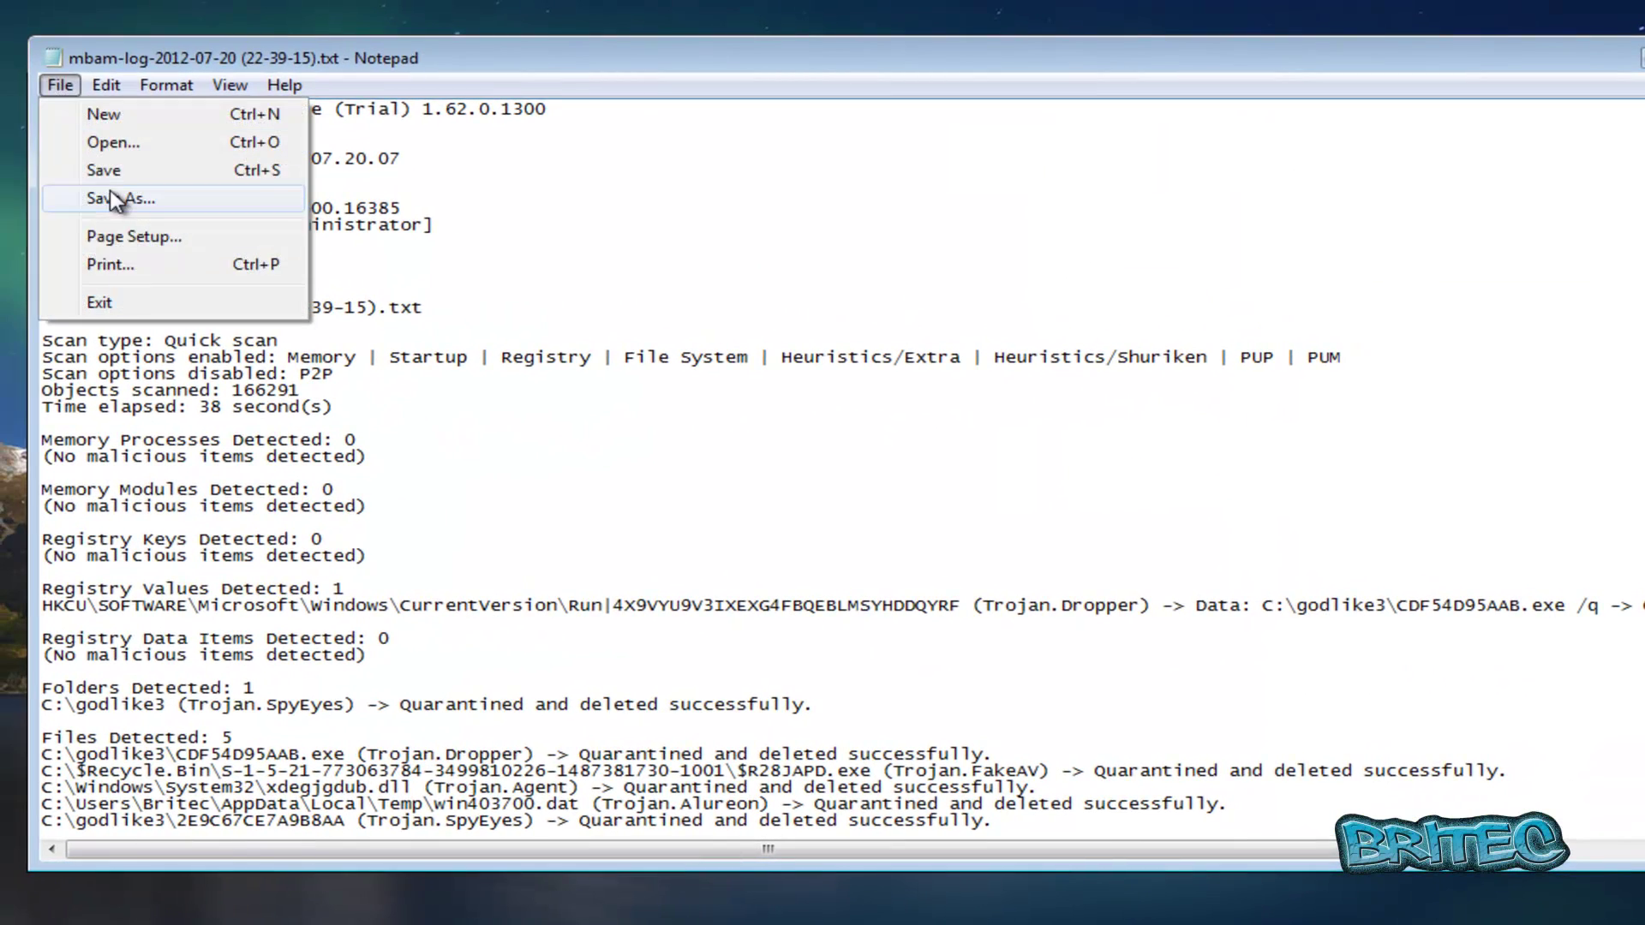
click(120, 199)
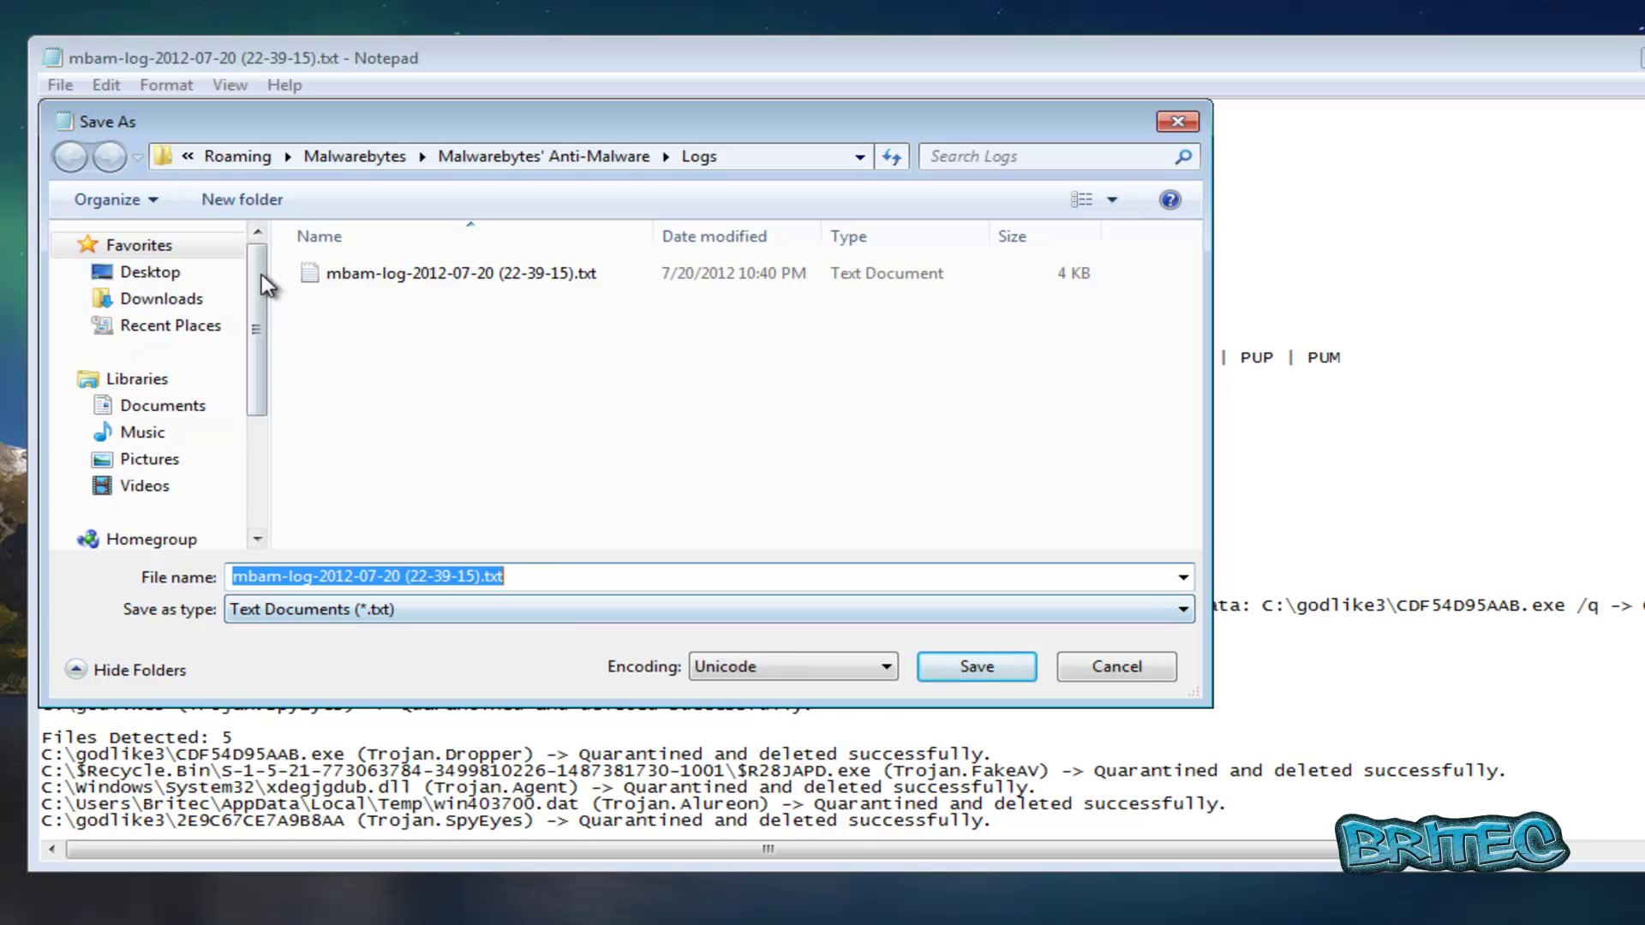
click(147, 272)
click(977, 668)
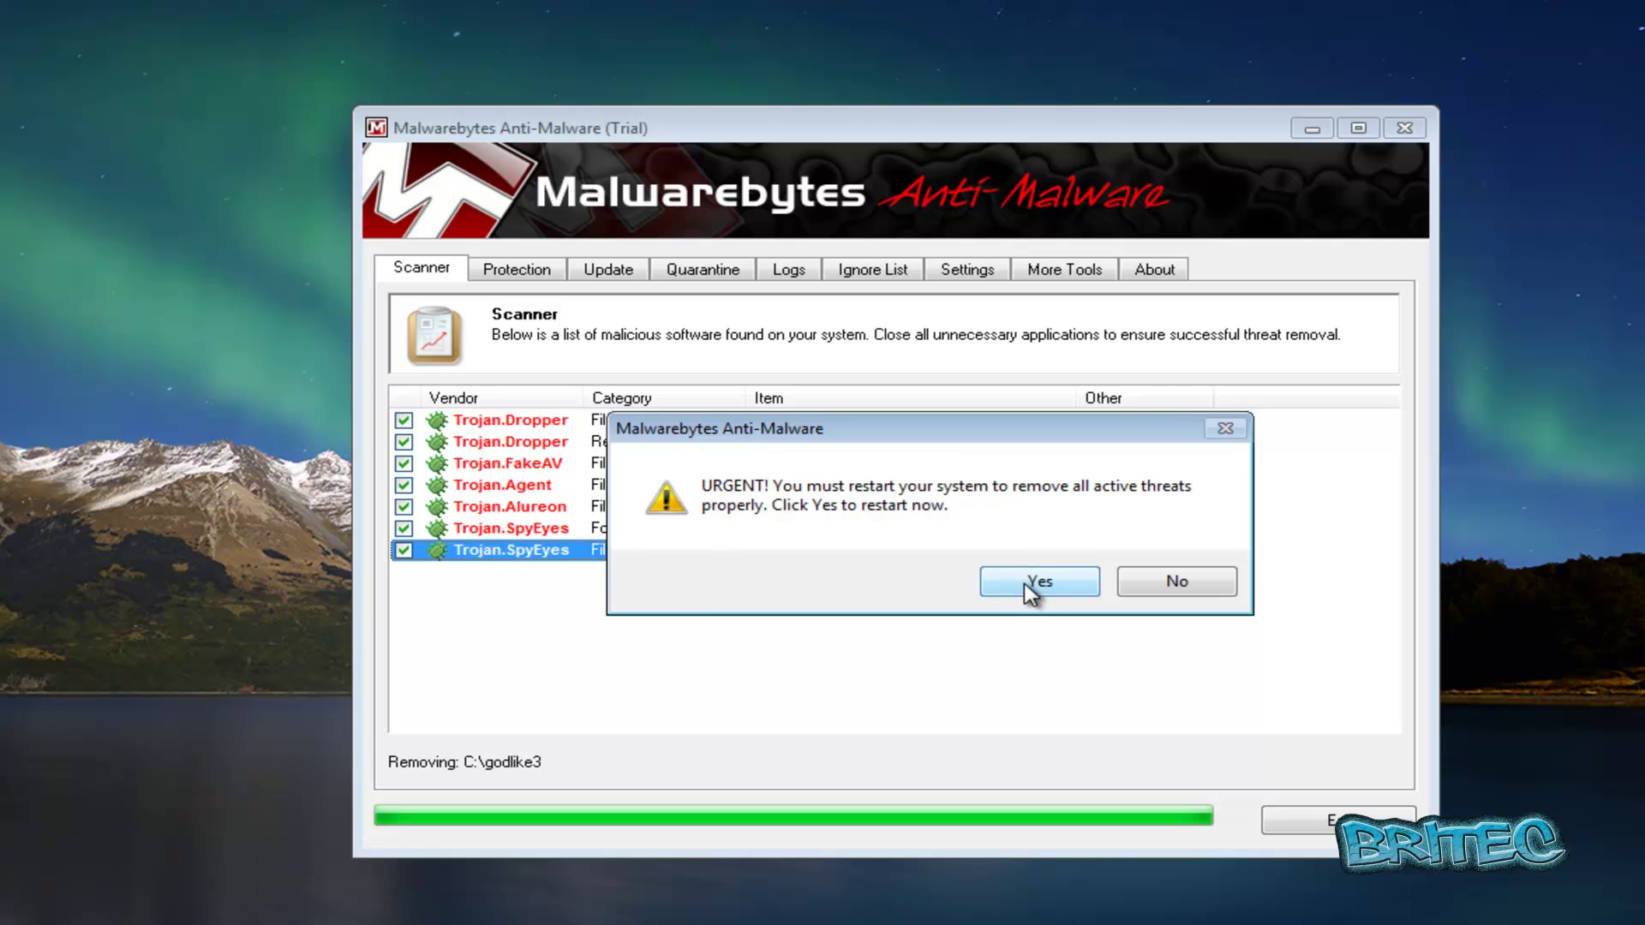
- Restart the computer to complete the threat removal, and move RogueKiller.exe next to the Mozilla Firefox shortcut on the desktop
click(1027, 584)
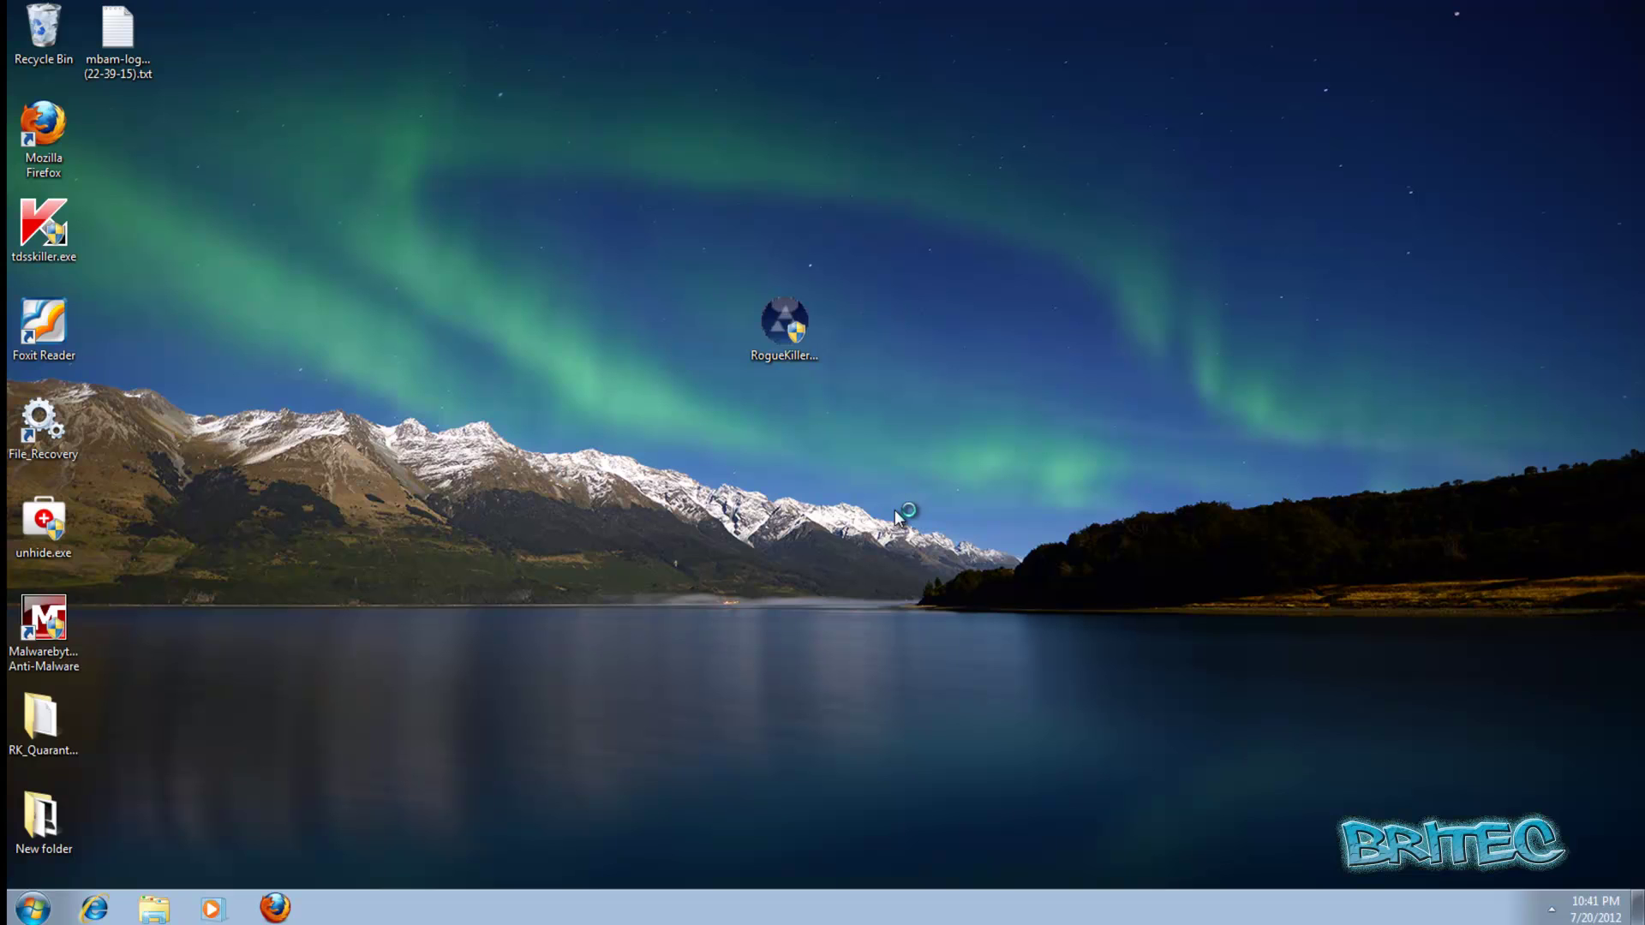
drag(775, 347, 94, 142)
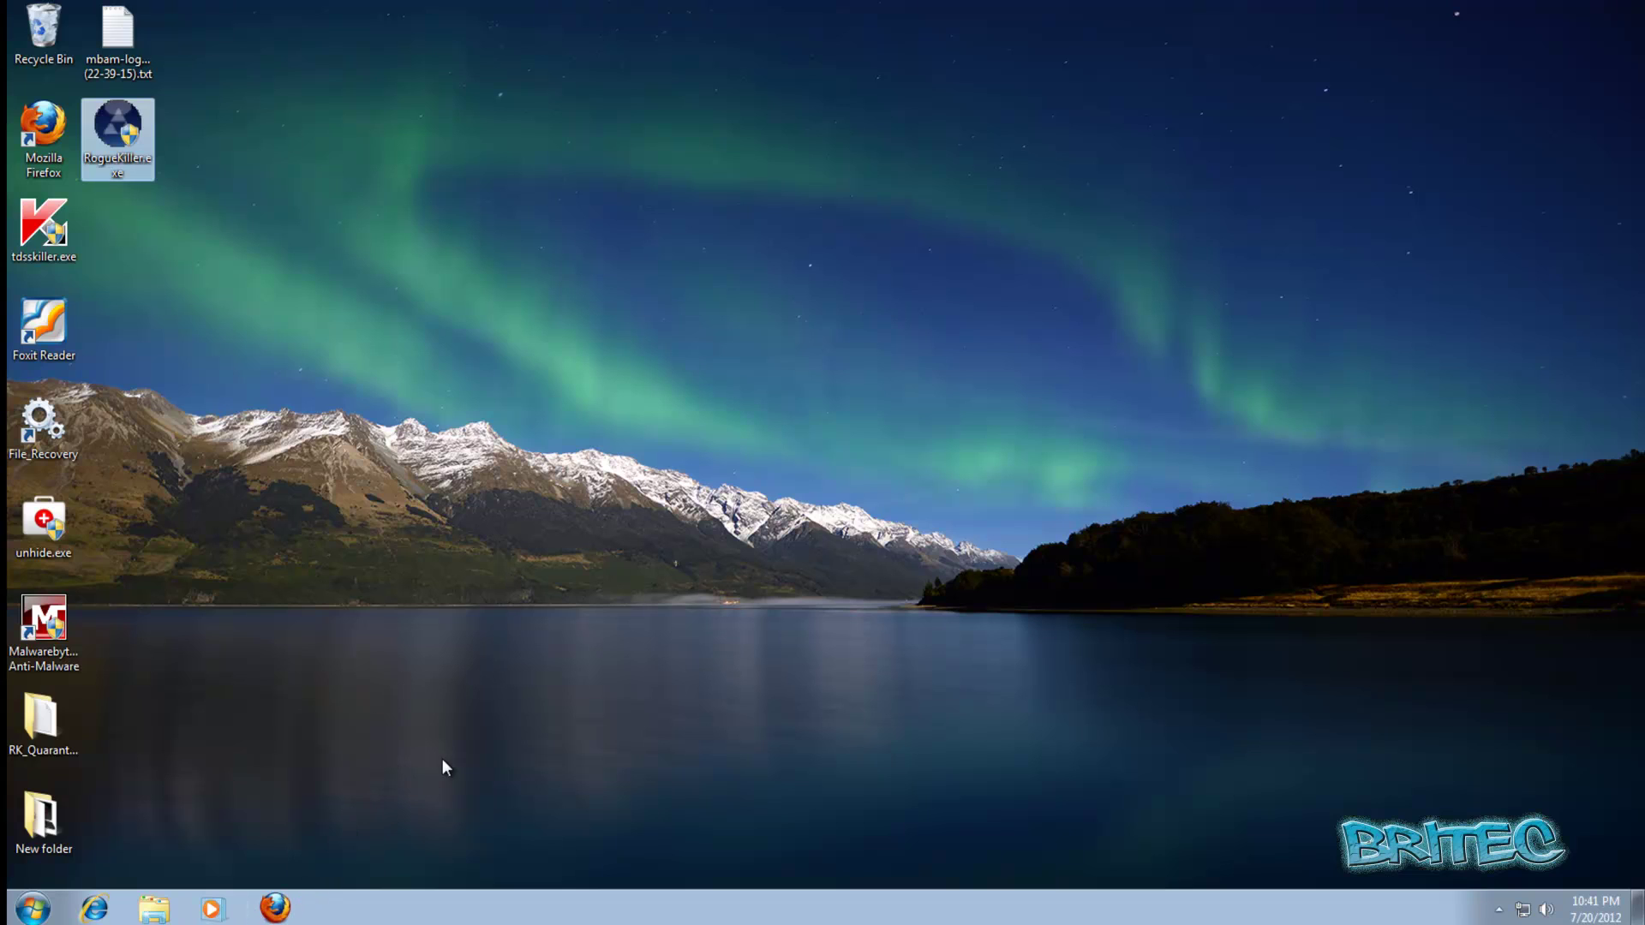
- Open Mozilla Firefox and show which toolbars can be displayed, keeping the Menu Bar enabled
click(275, 906)
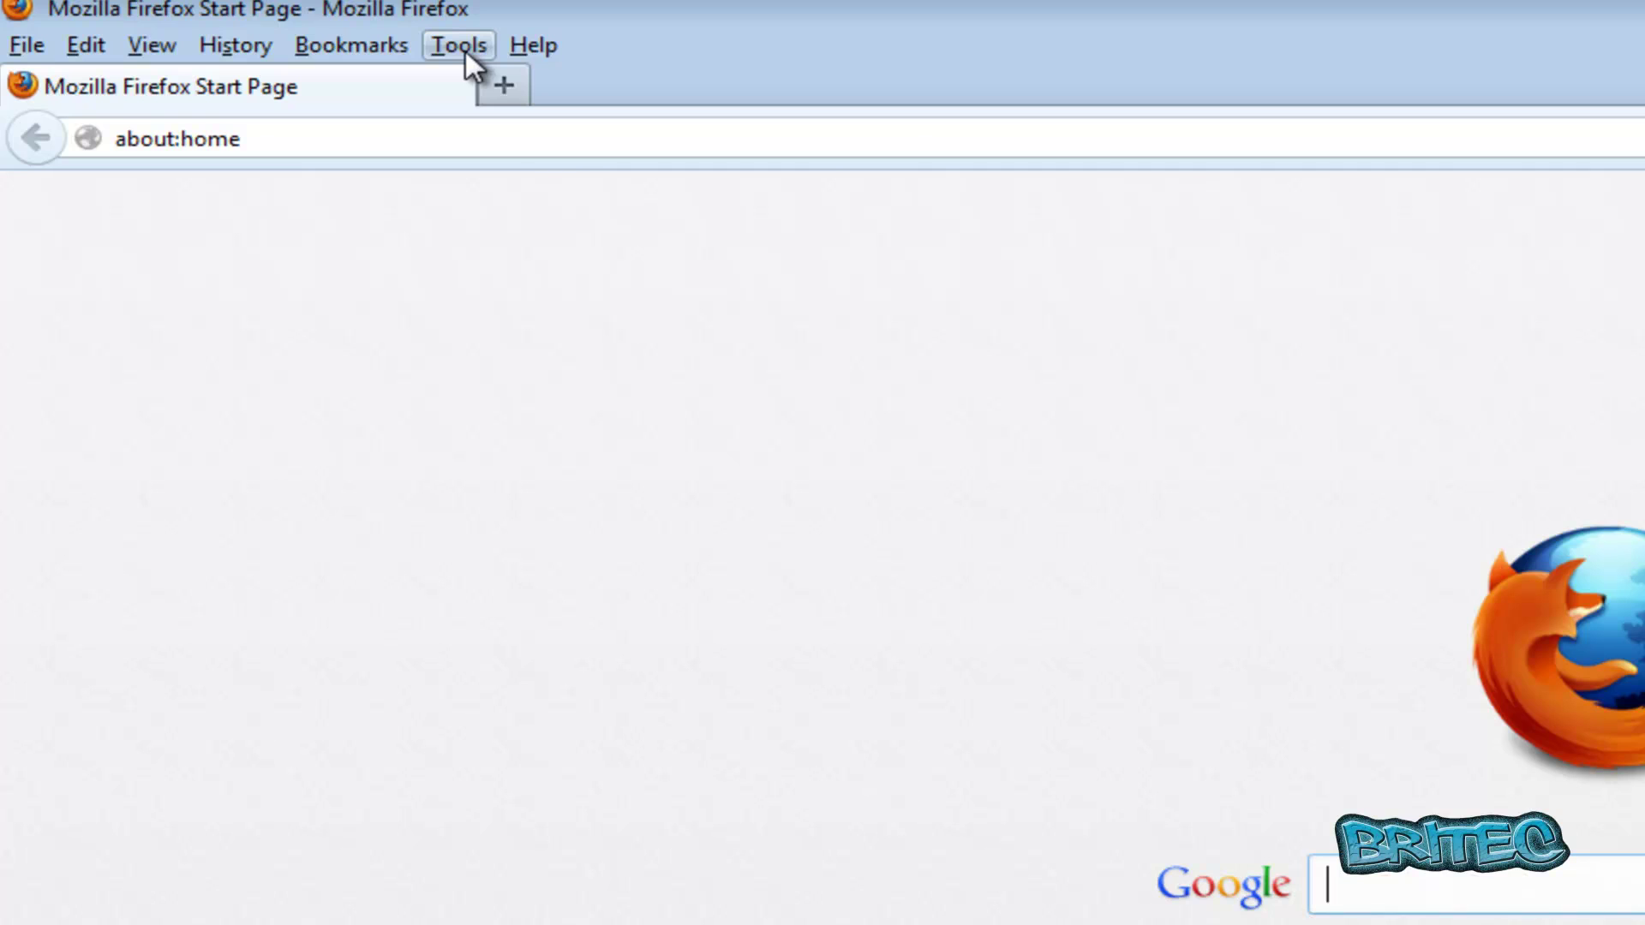
click(465, 50)
click(697, 18)
right_click(697, 18)
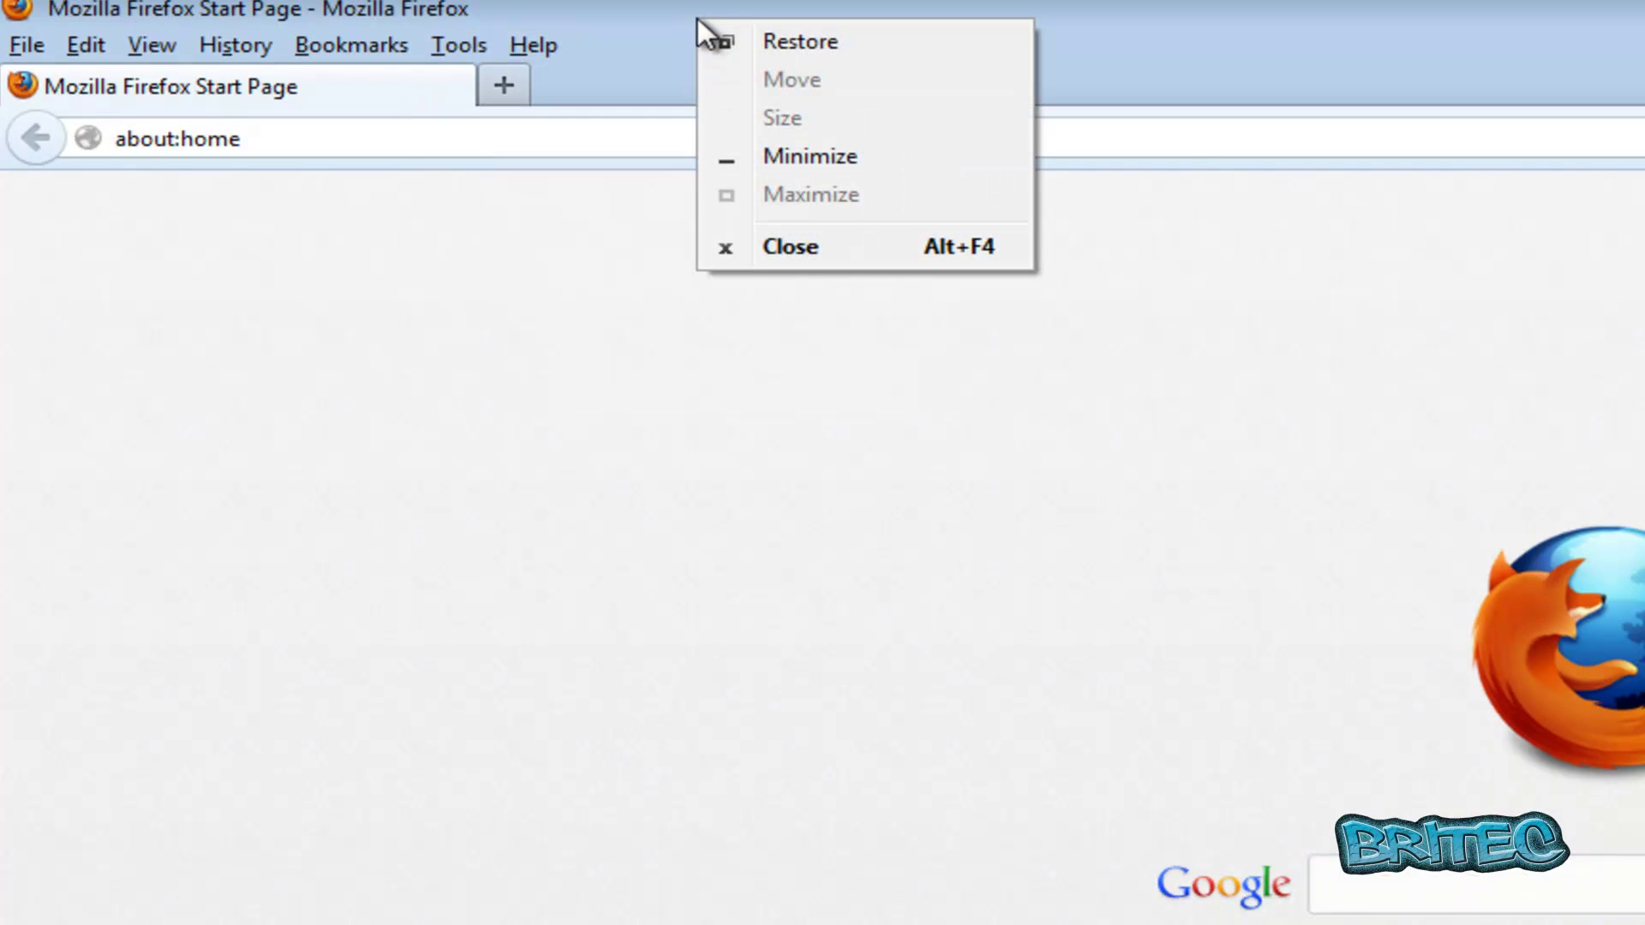
right_click(609, 58)
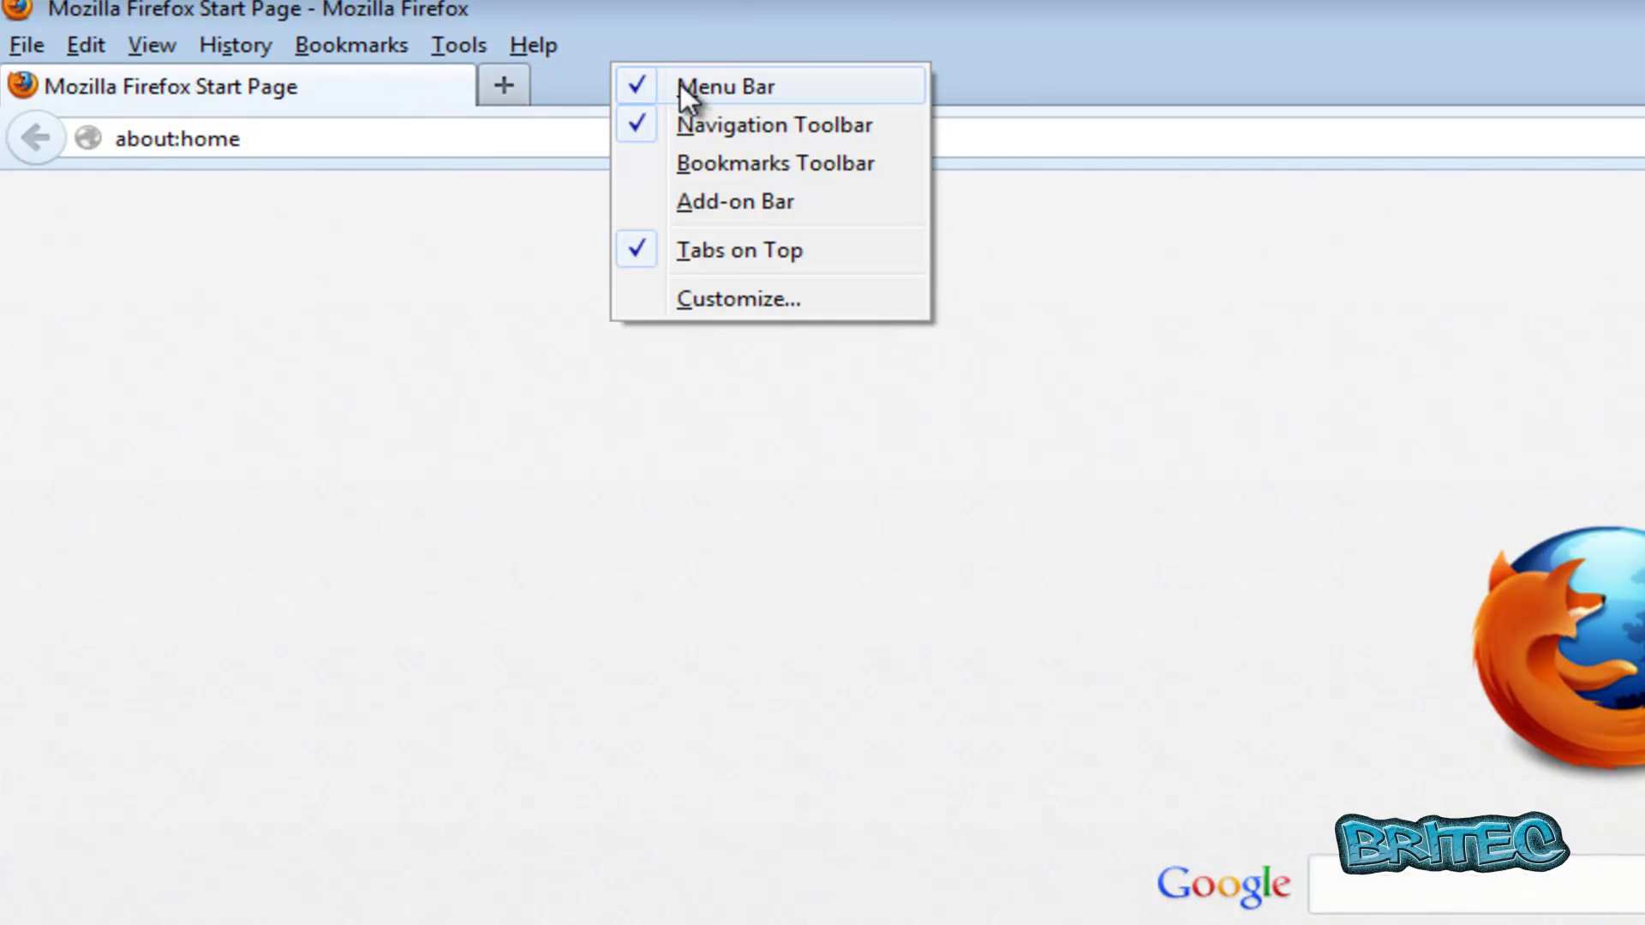
click(629, 28)
- Set Firefox's advanced network connection settings to No proxy and confirm them
click(458, 47)
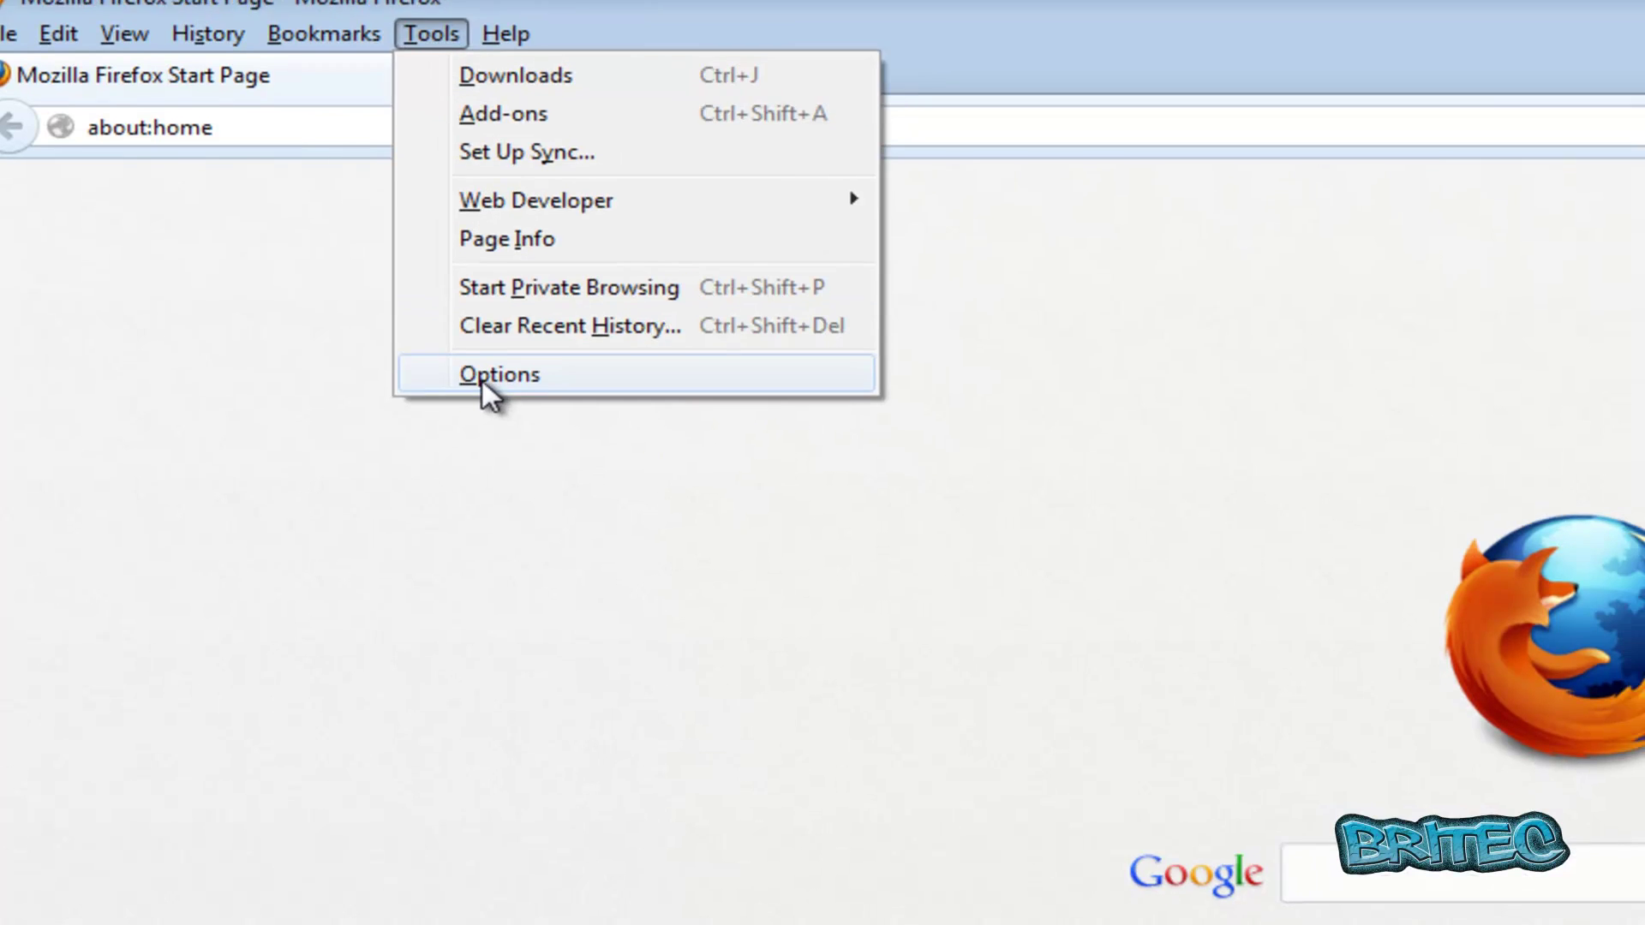
click(506, 385)
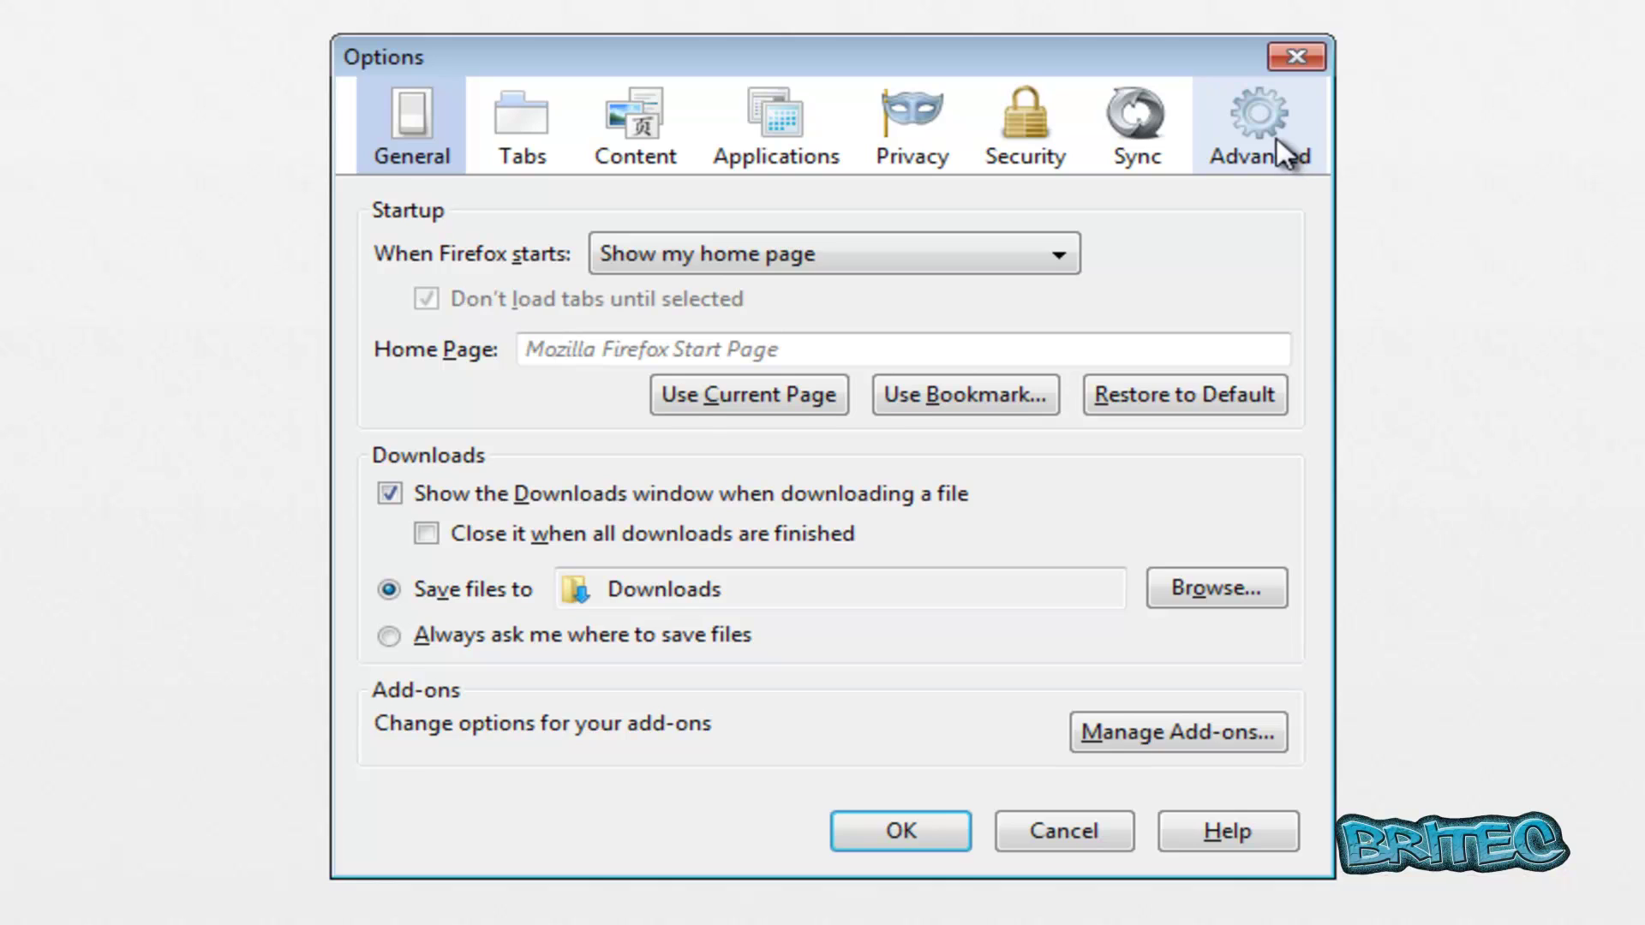
click(1276, 137)
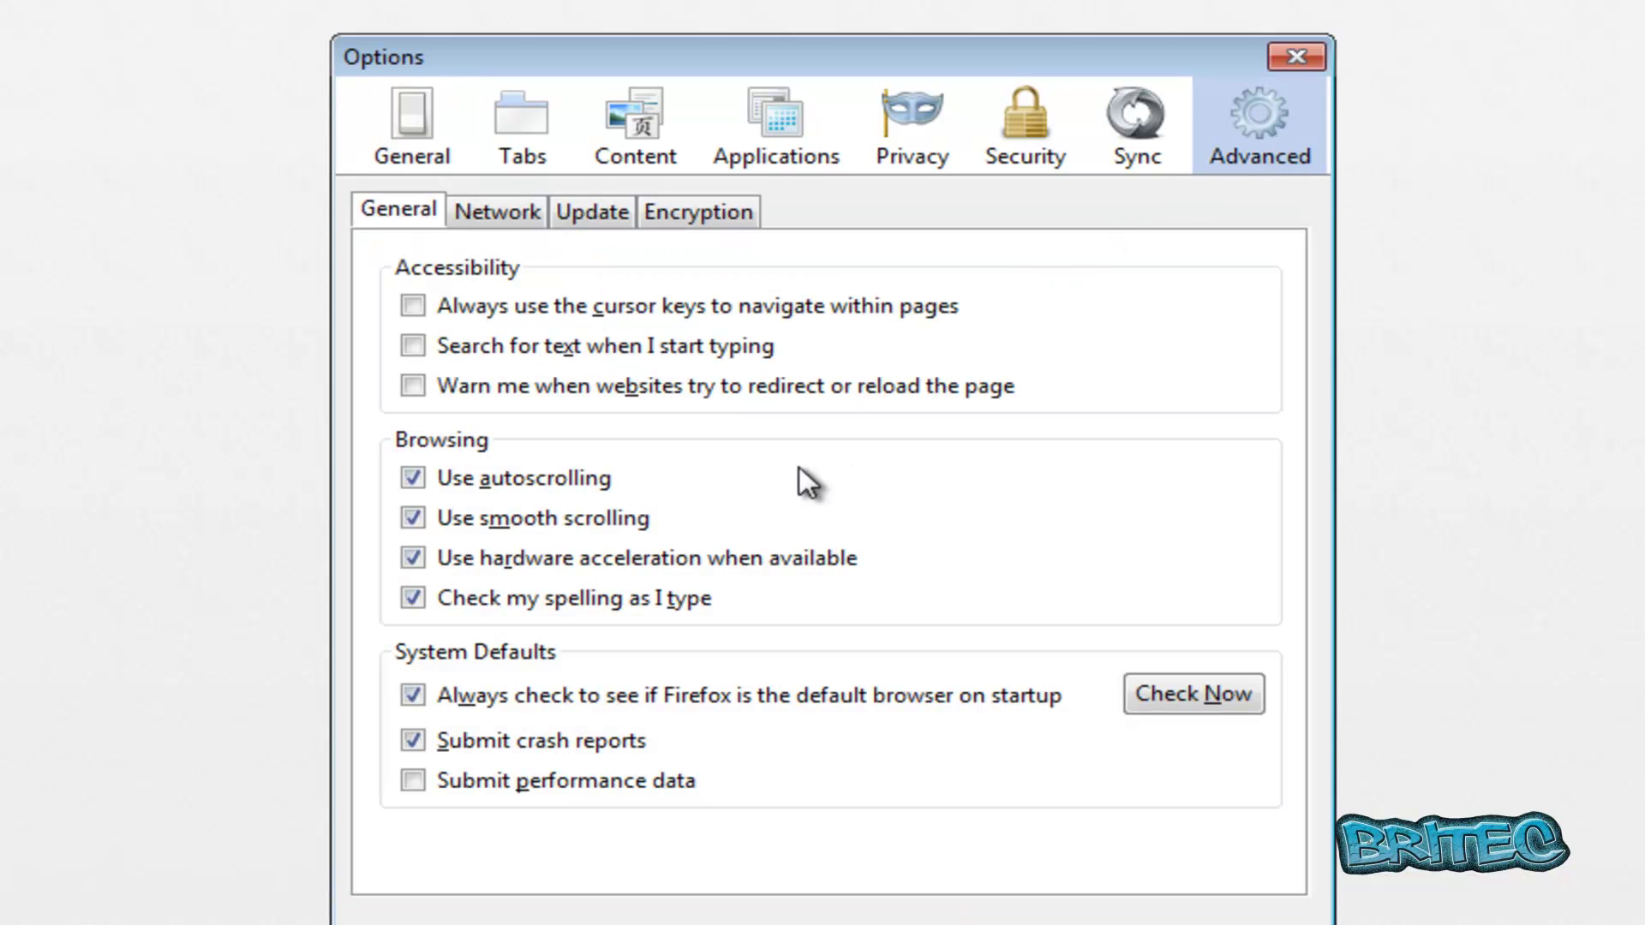
click(484, 213)
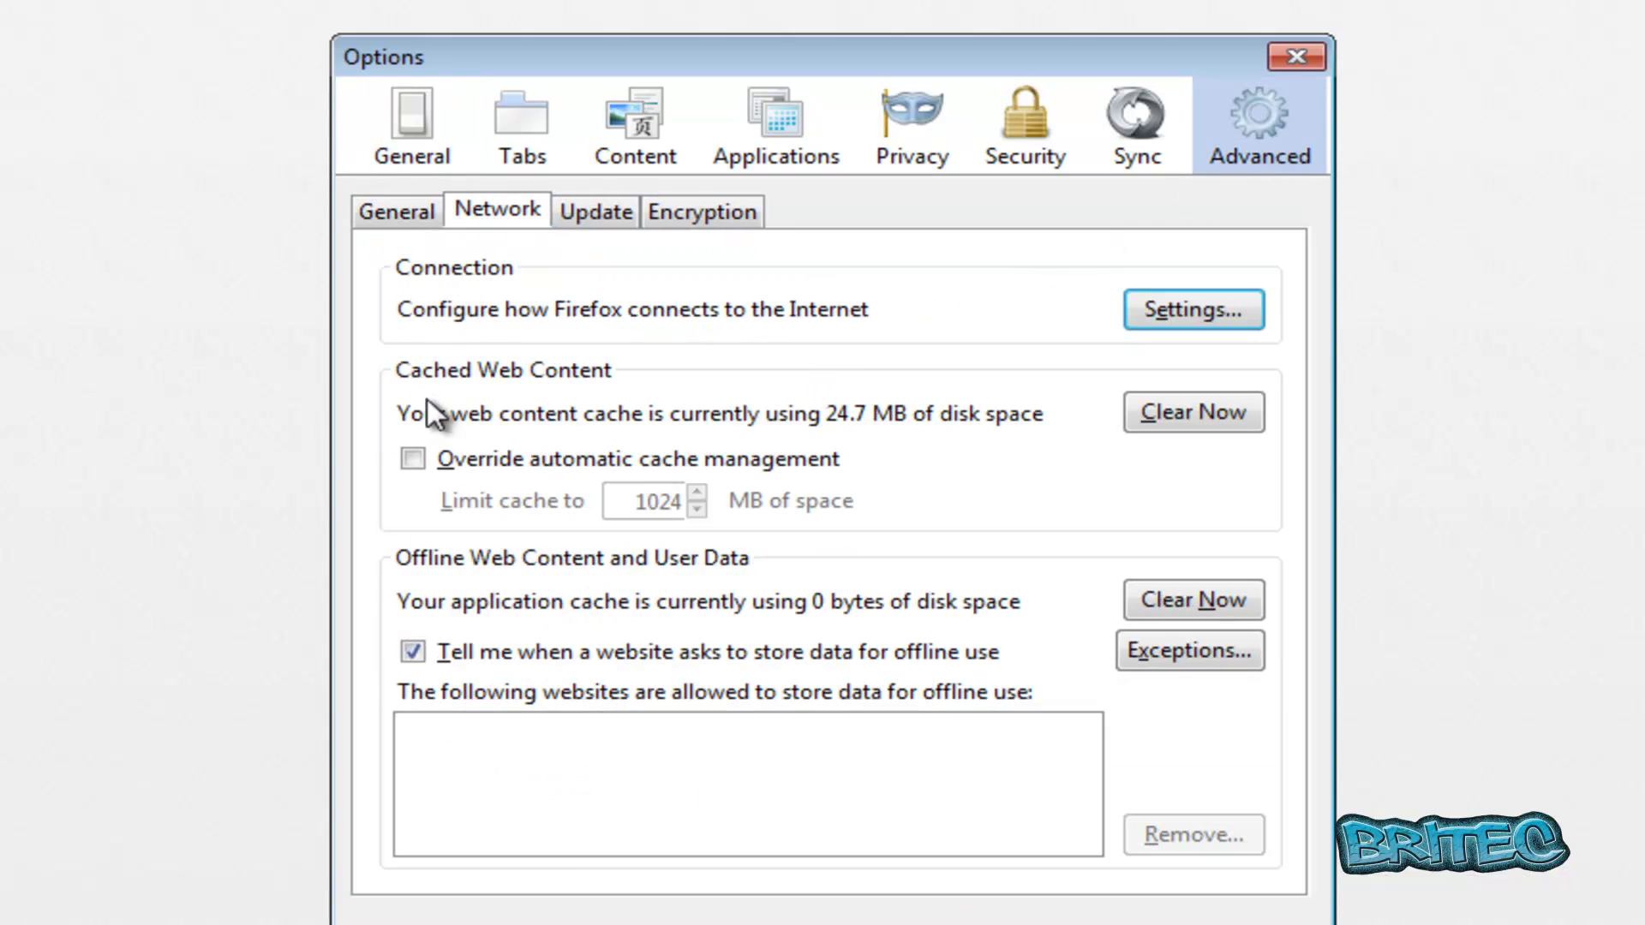
click(1194, 312)
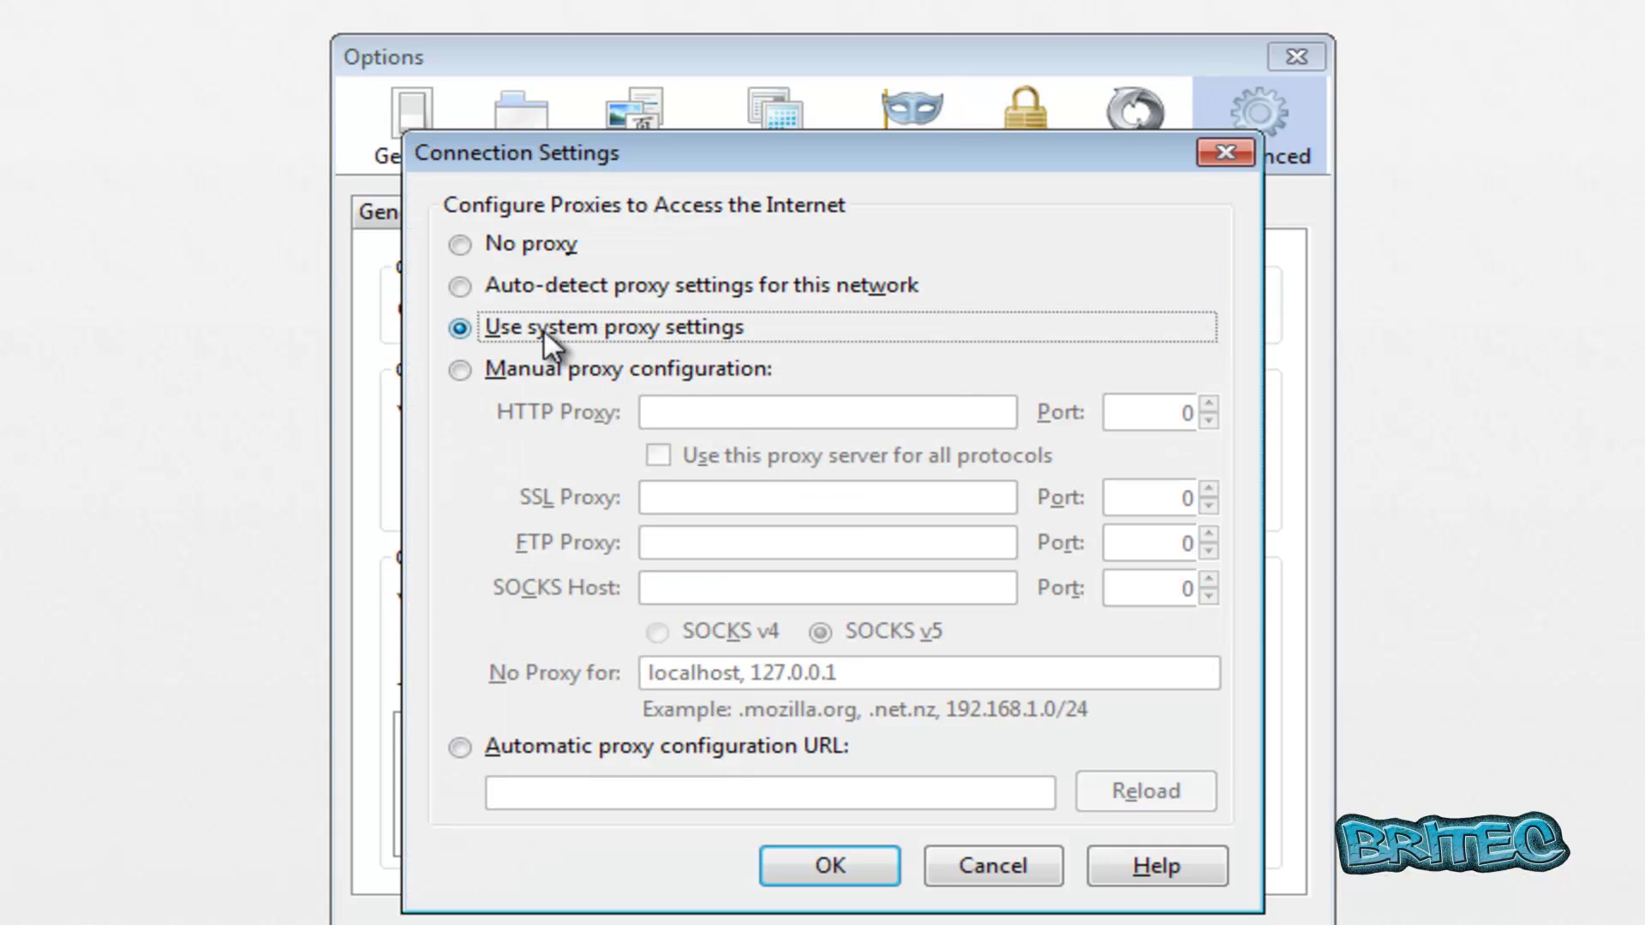
click(461, 245)
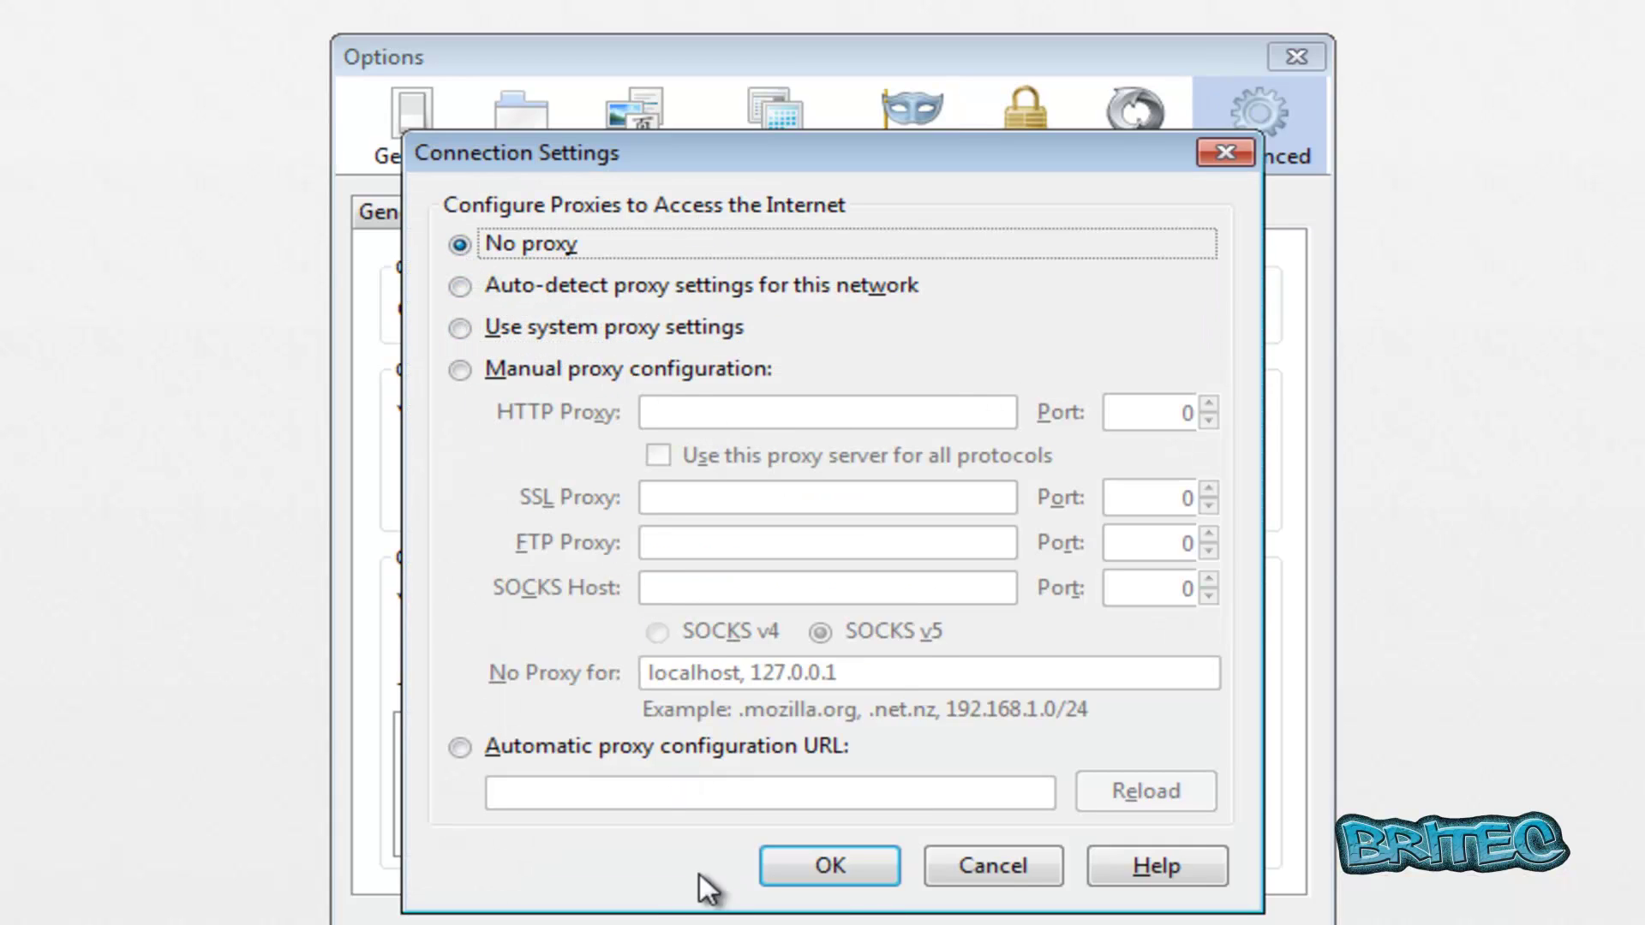
click(836, 869)
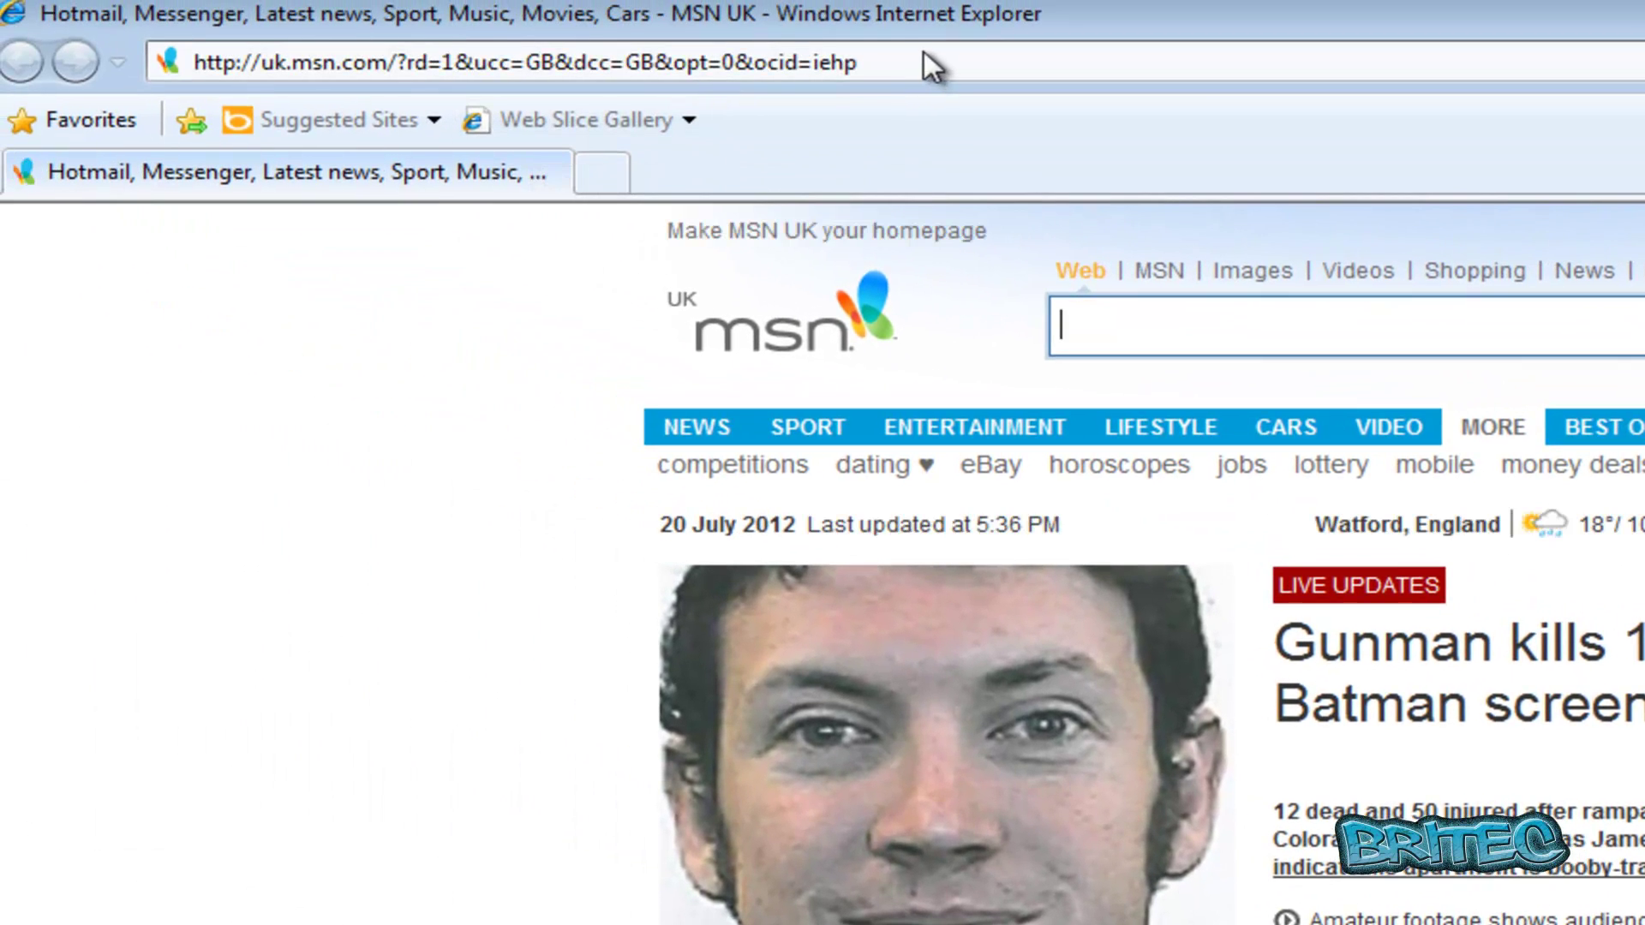
- Switch to Internet Explorer and display its Menu Bar
key(Escape)
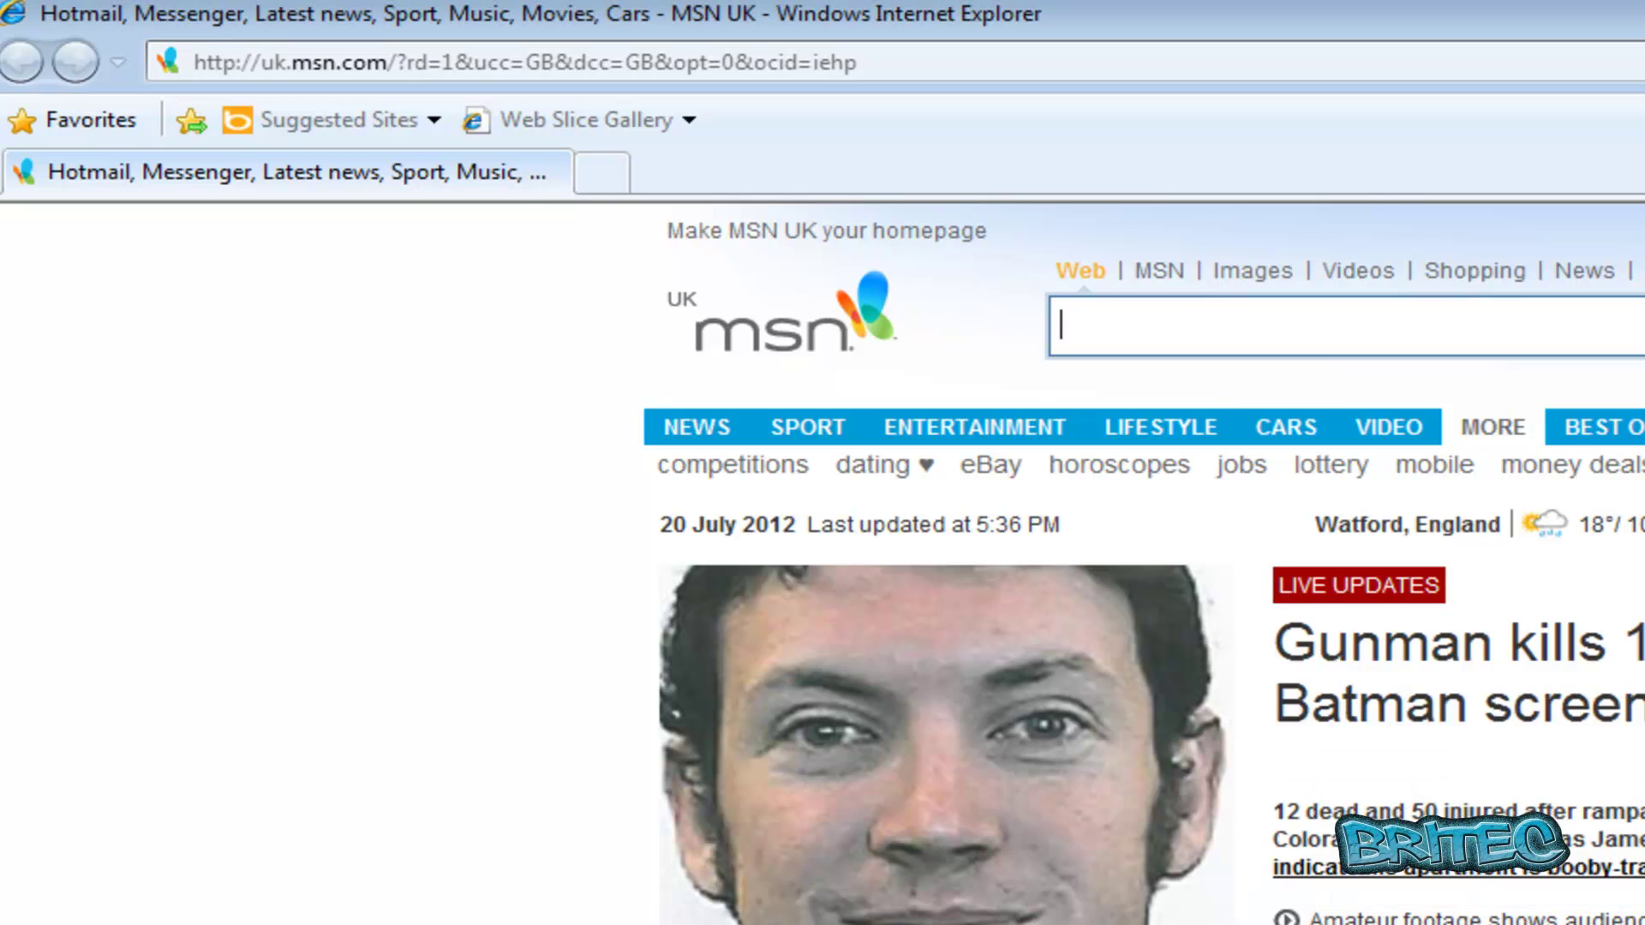
right_click(803, 110)
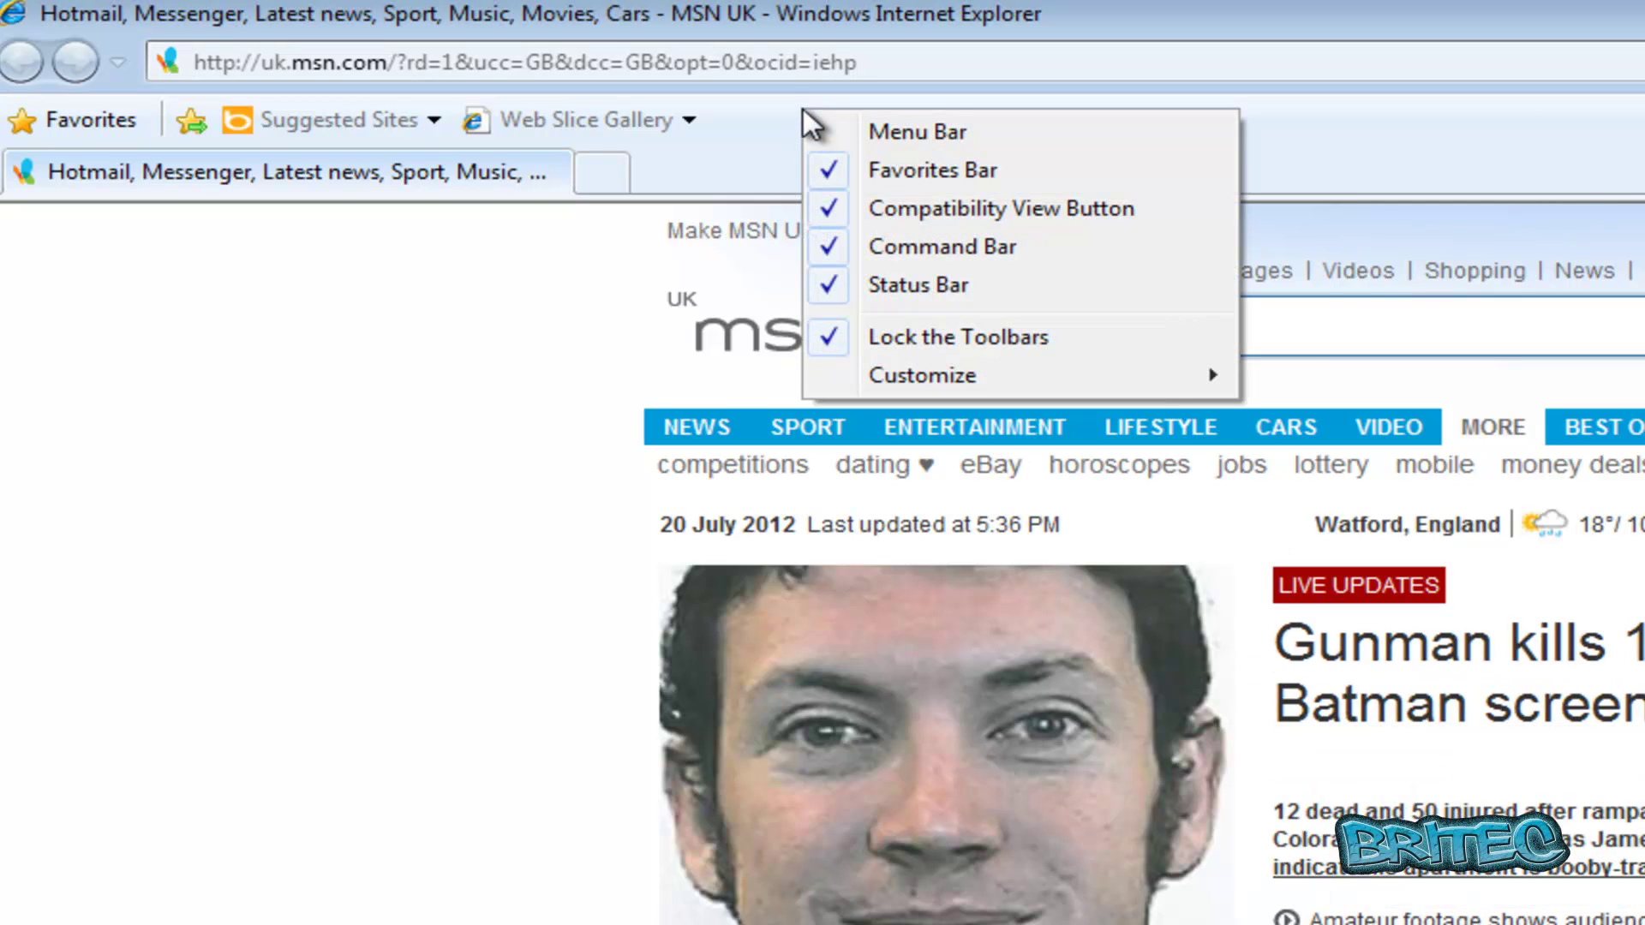
click(857, 135)
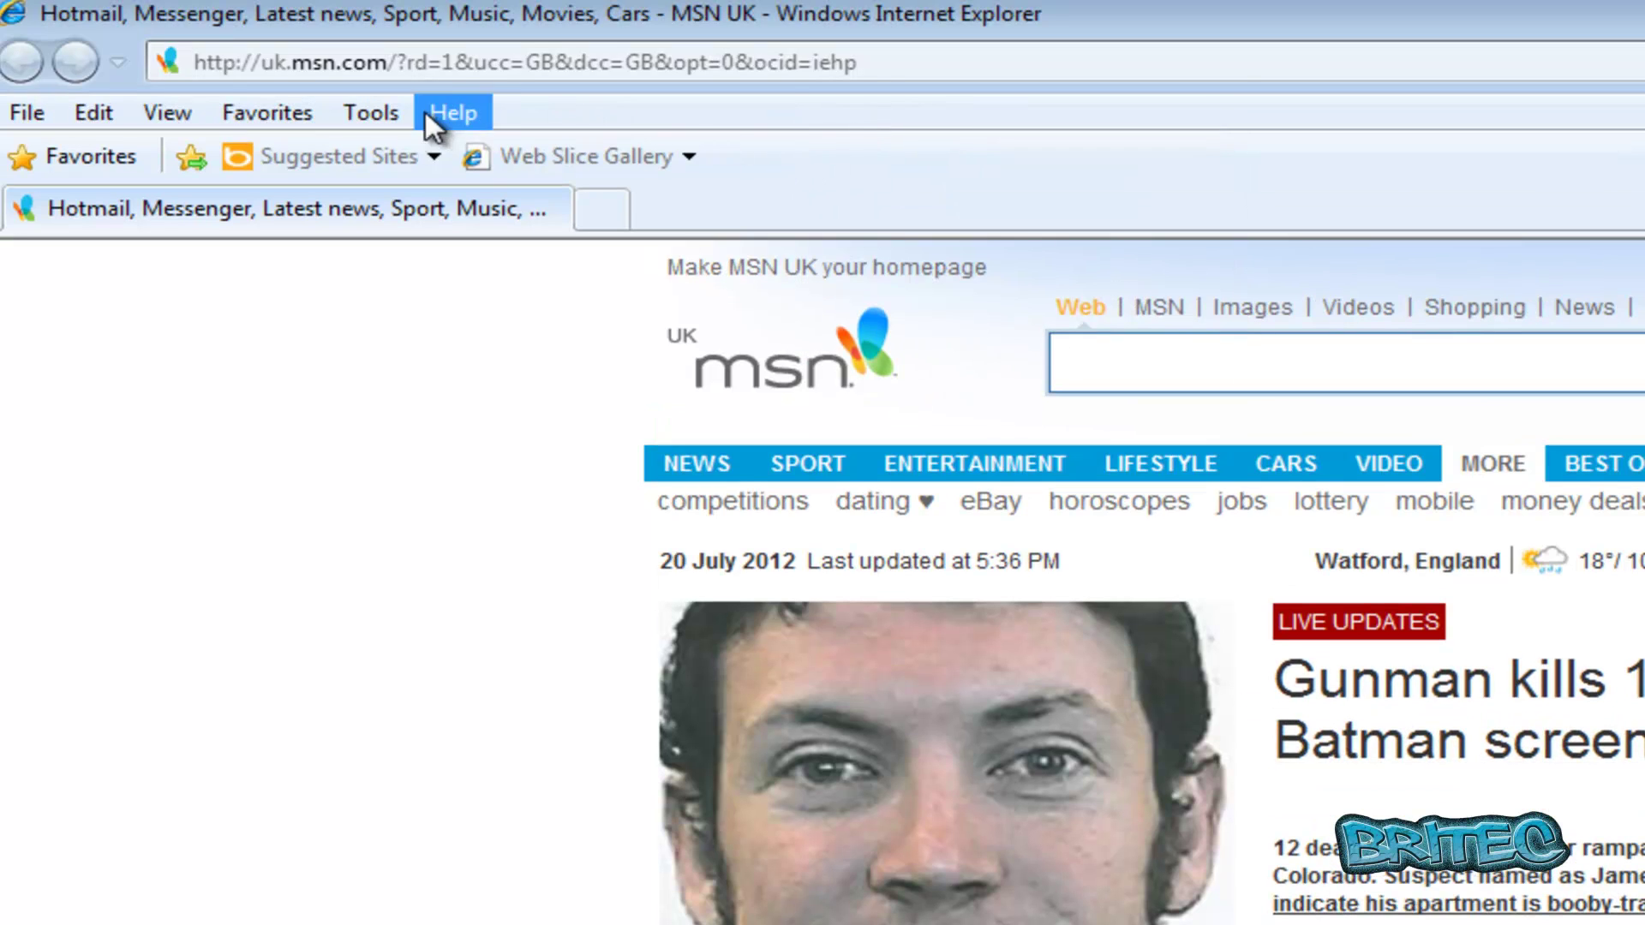
- Check the proxy server options in Internet Explorer's LAN settings, cancel both dialogs without changes, and return to the desktop
click(373, 112)
click(452, 812)
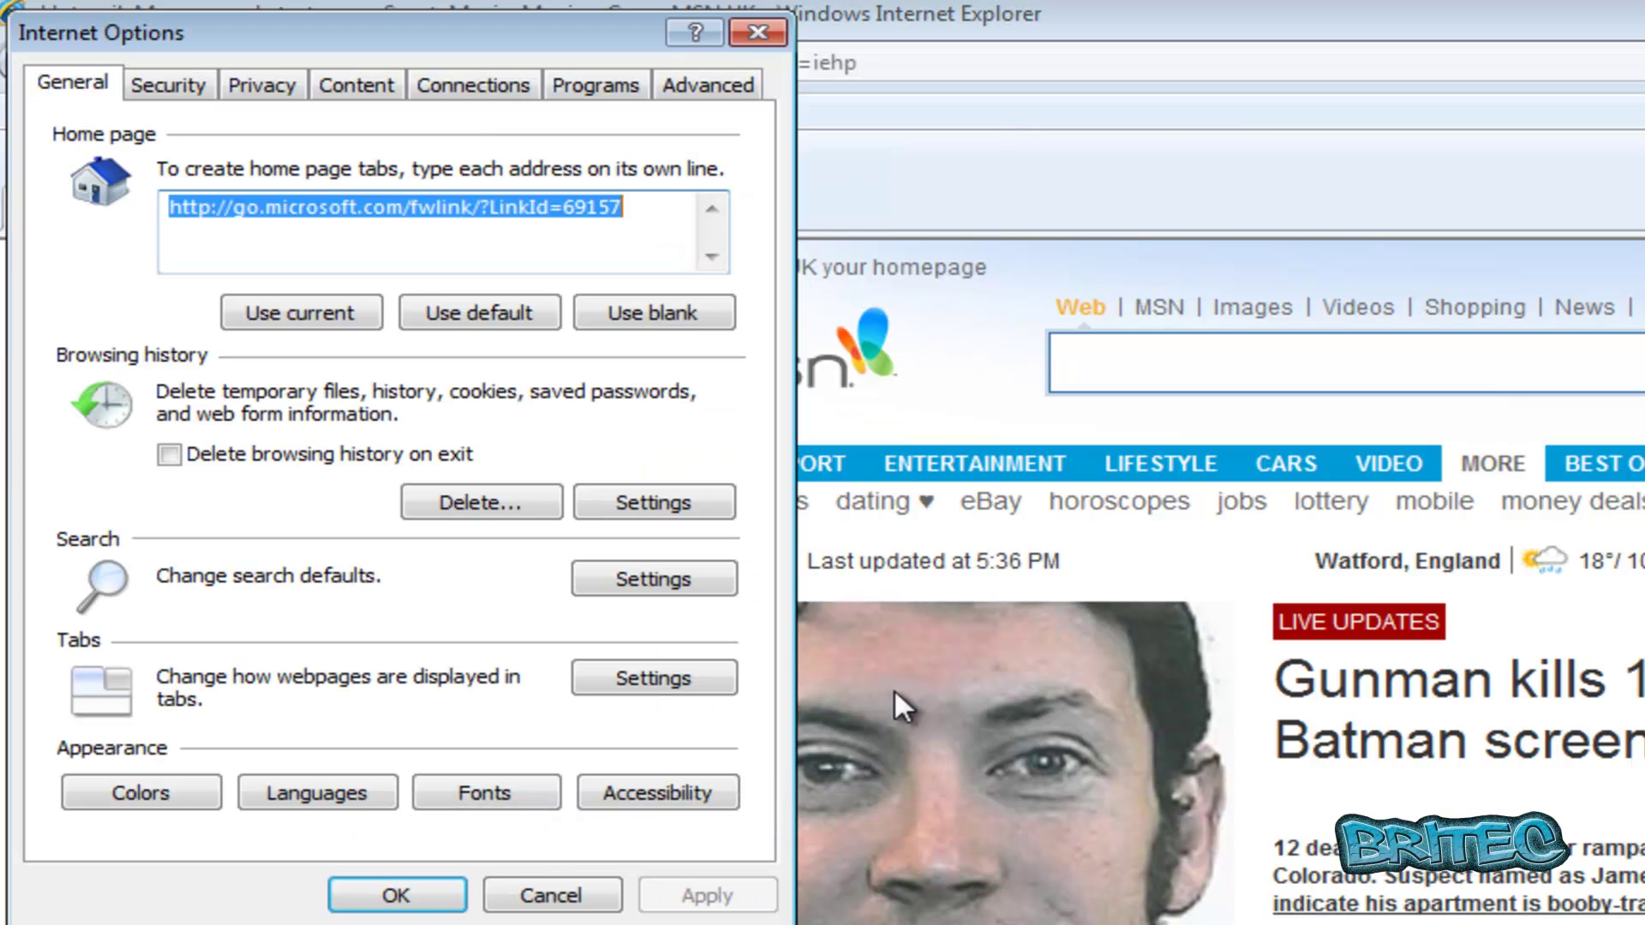
click(459, 89)
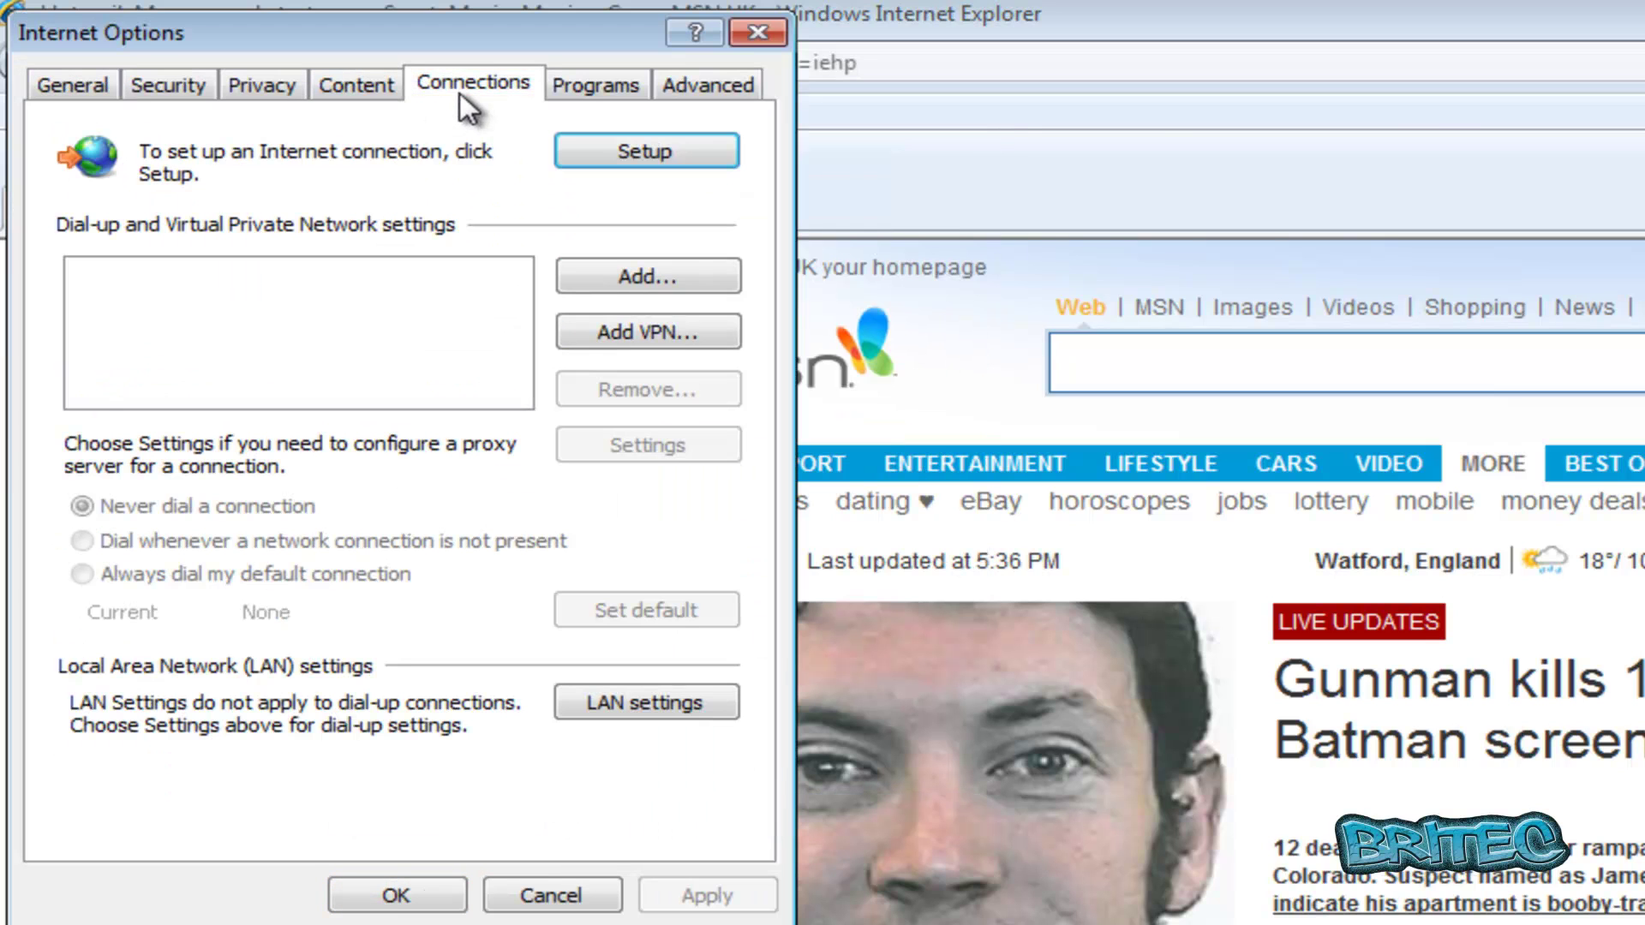
click(620, 704)
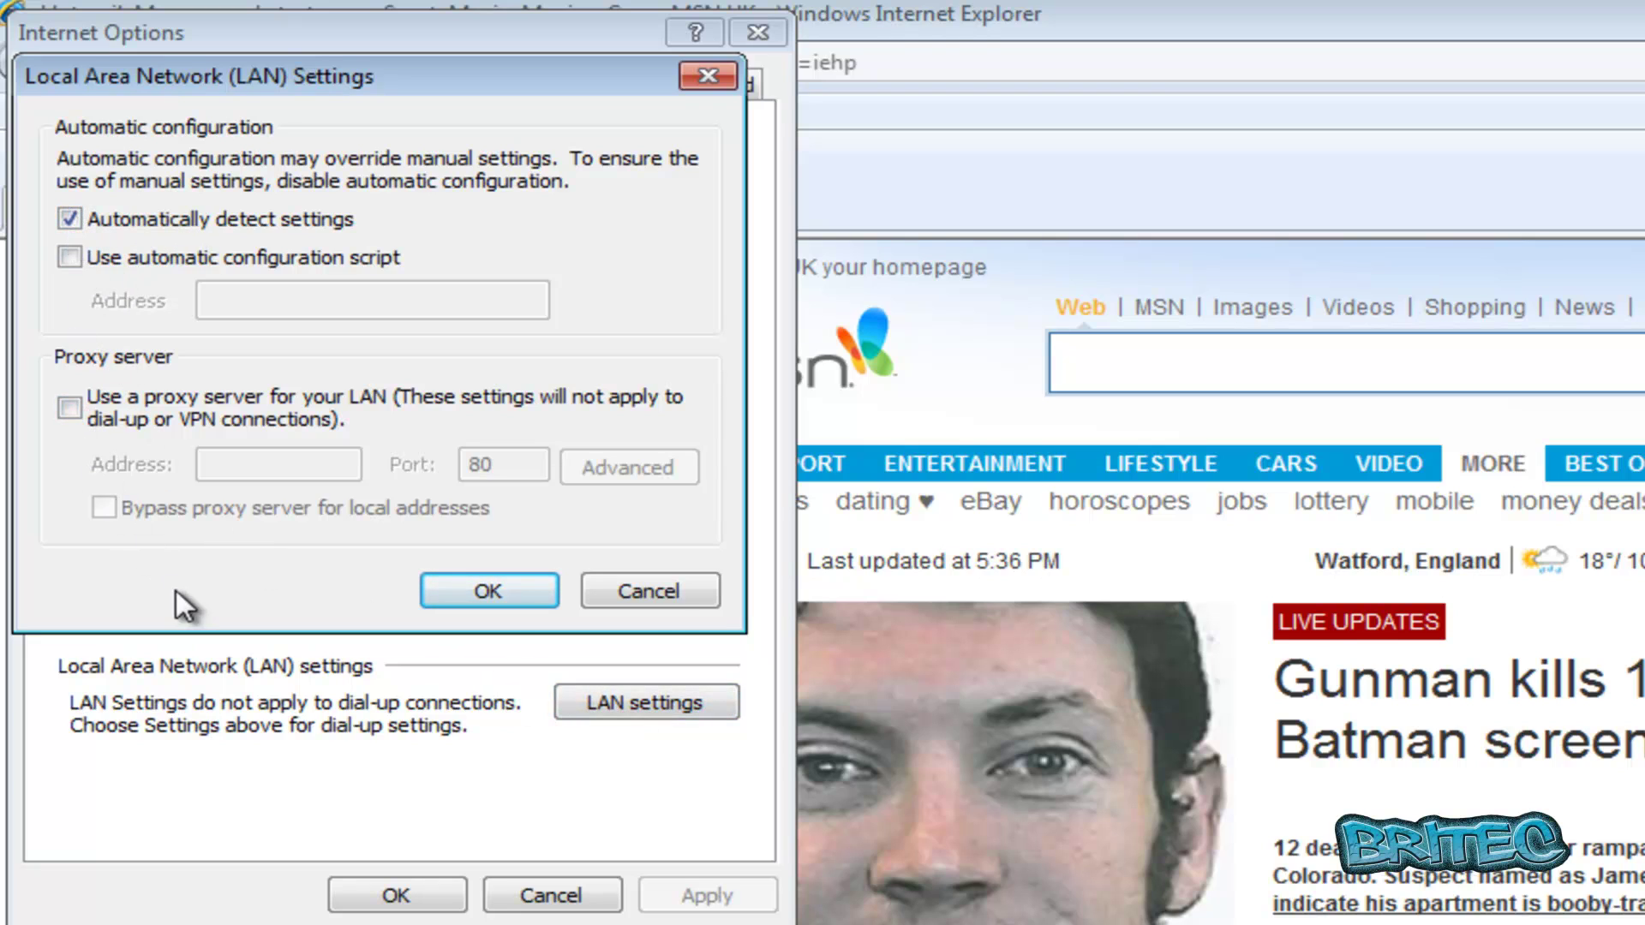
click(648, 591)
click(551, 895)
click(1494, 464)
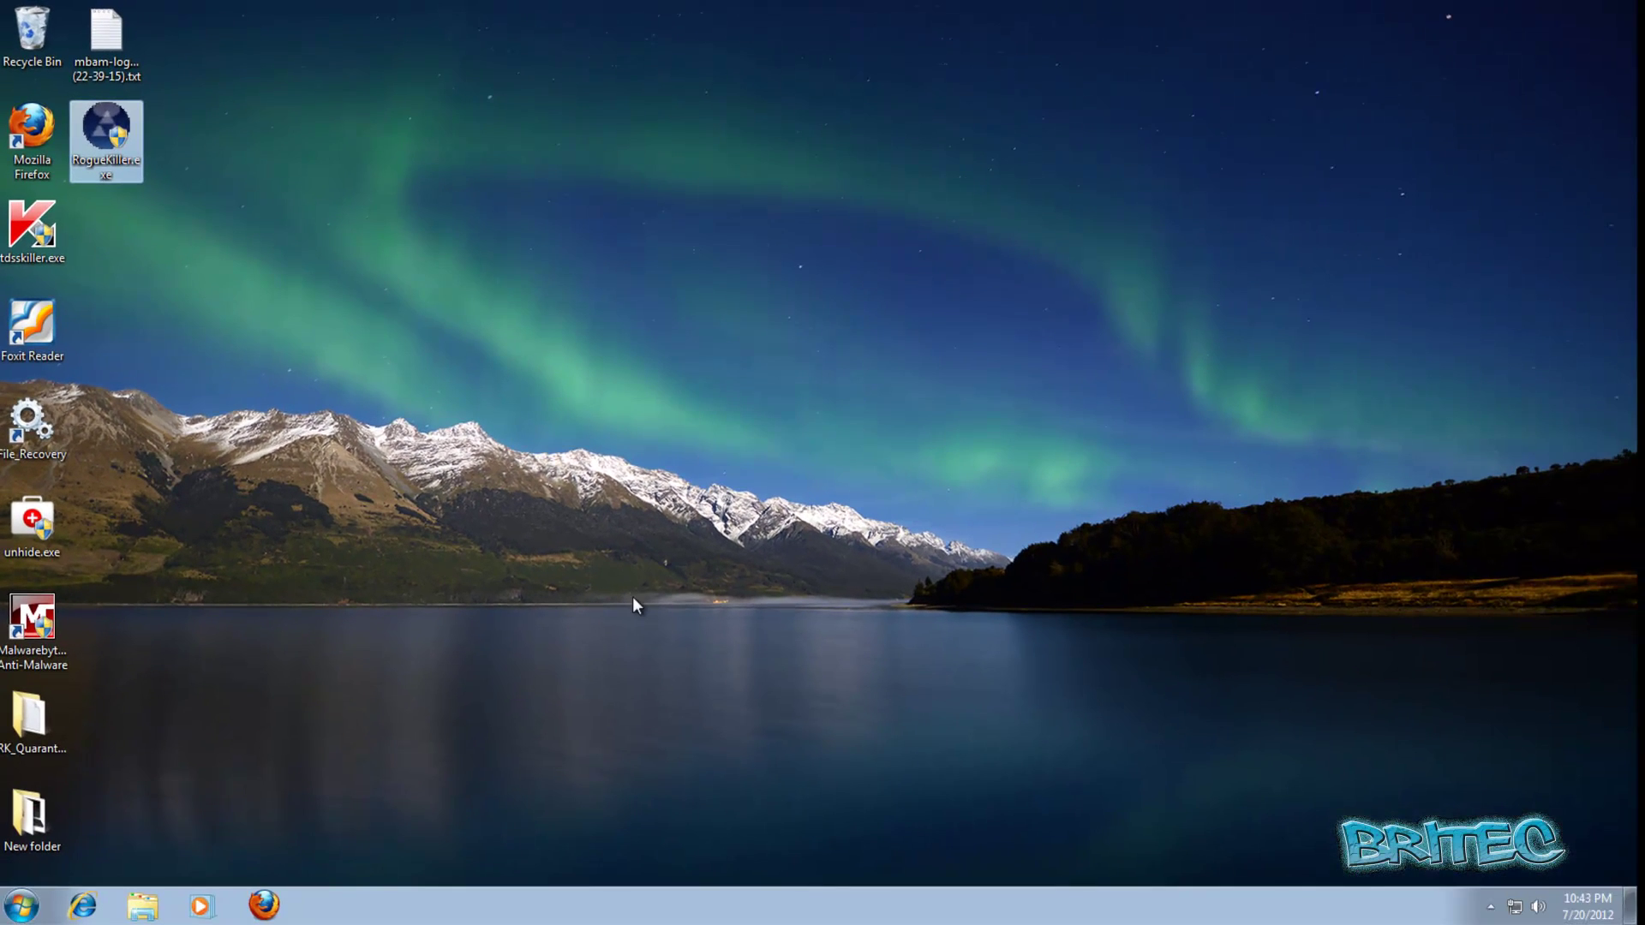
- Move tdsskiller.exe to an open area of the desktop, run it with administrator permission, scan for rootkits, and close it
drag(12, 238, 677, 336)
double_click(723, 356)
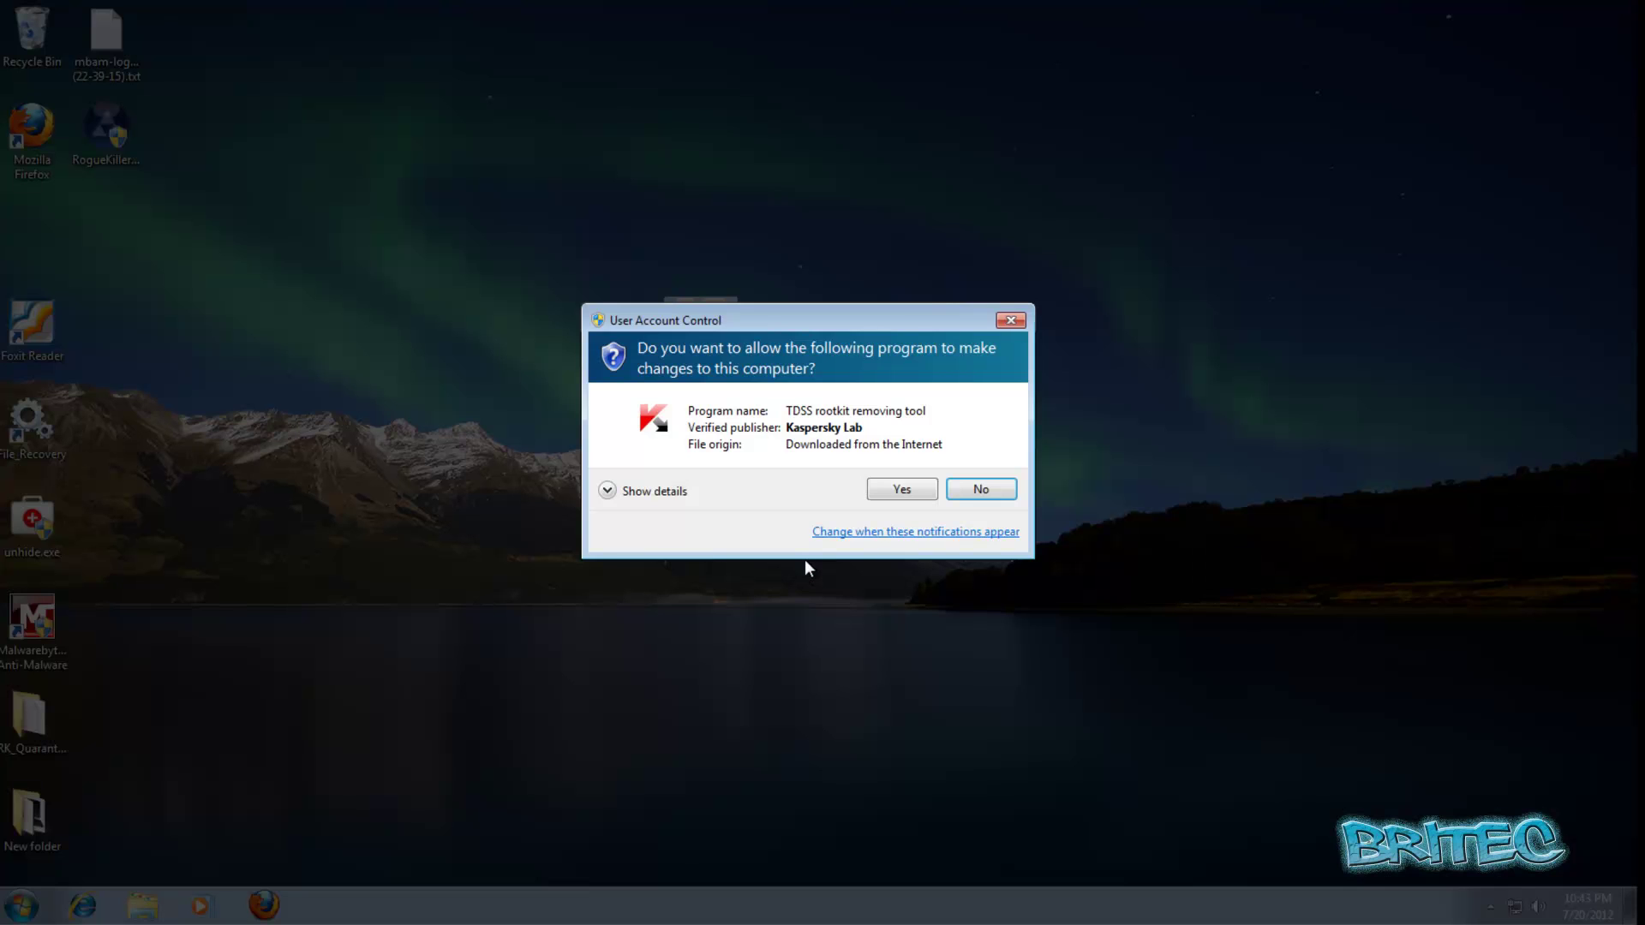
click(897, 491)
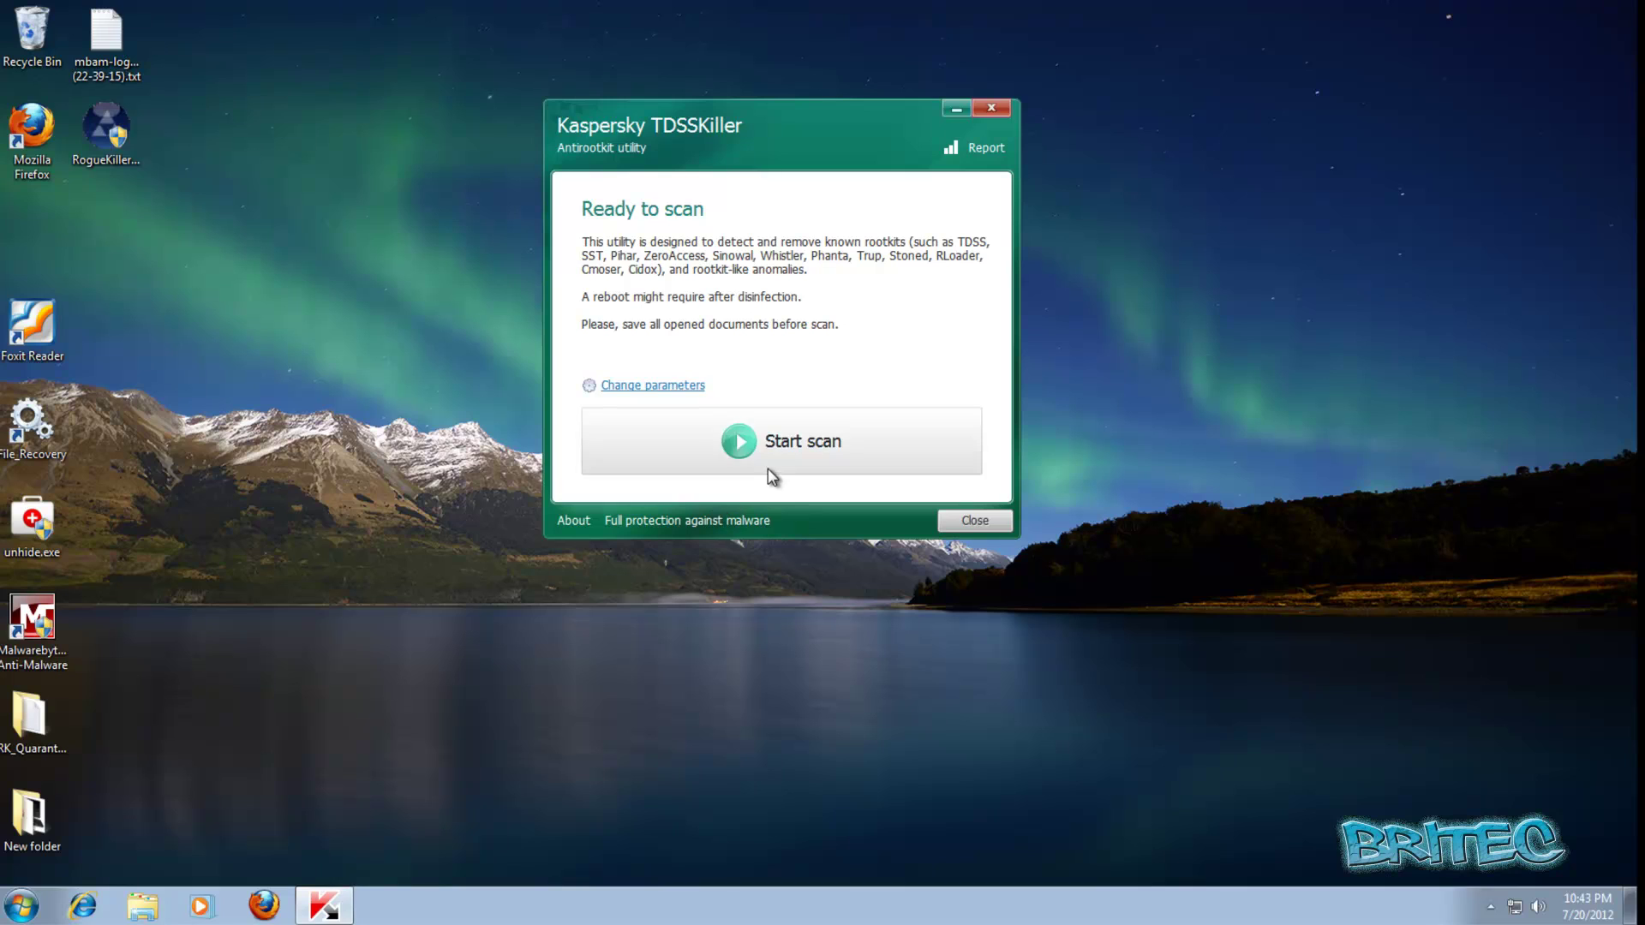
click(771, 456)
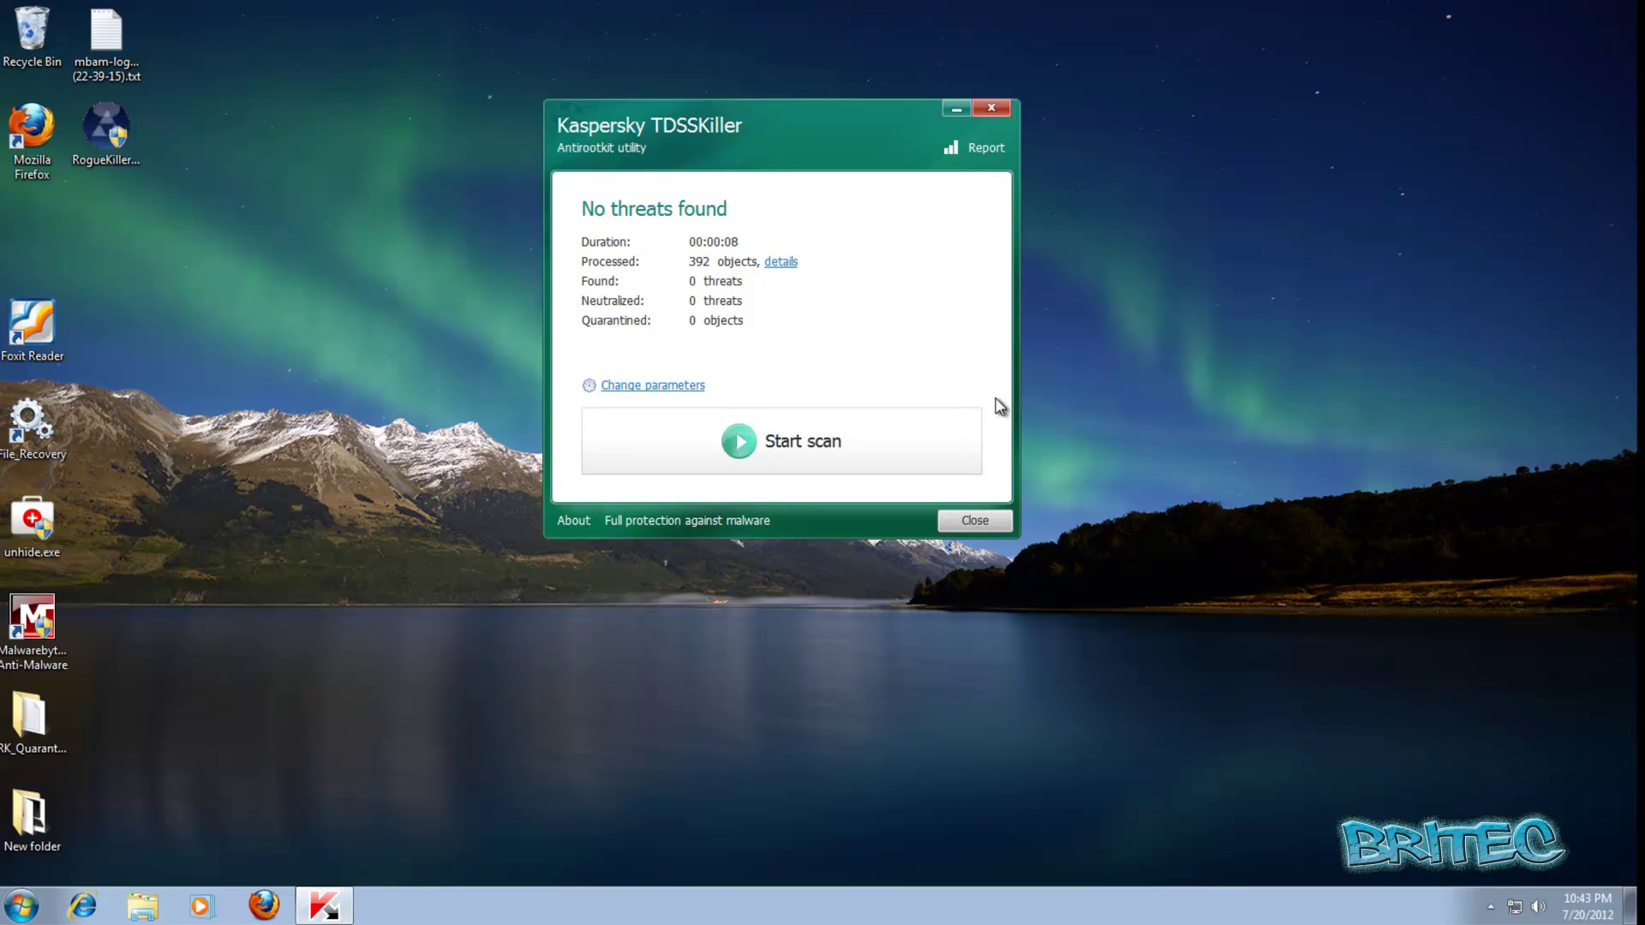
click(975, 520)
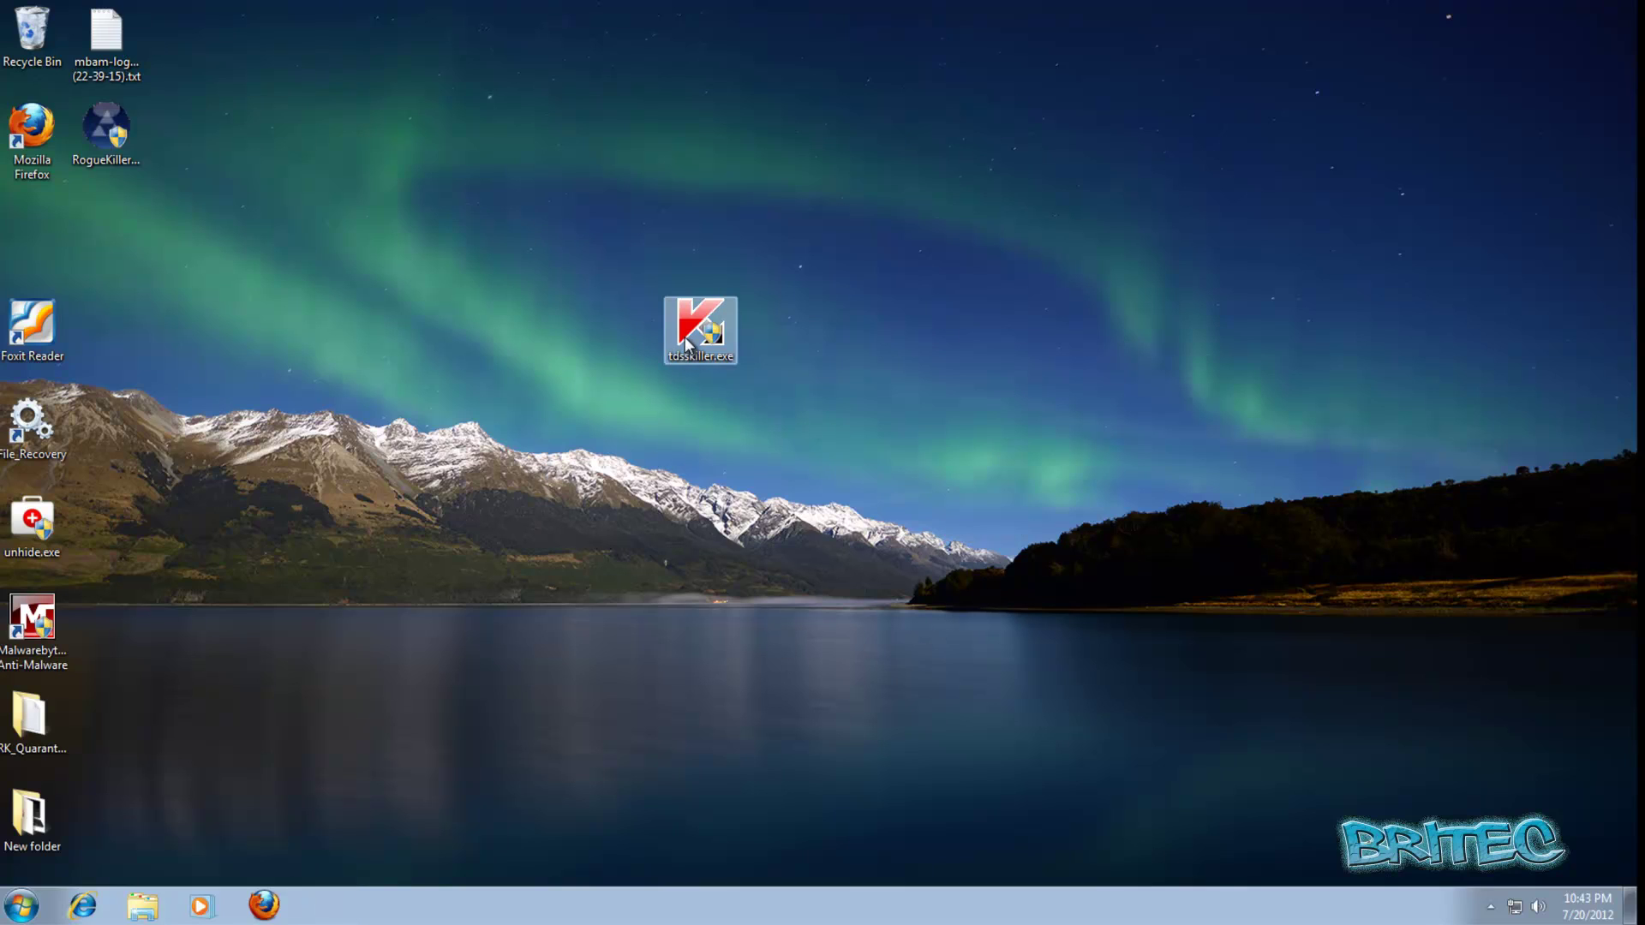
click(707, 326)
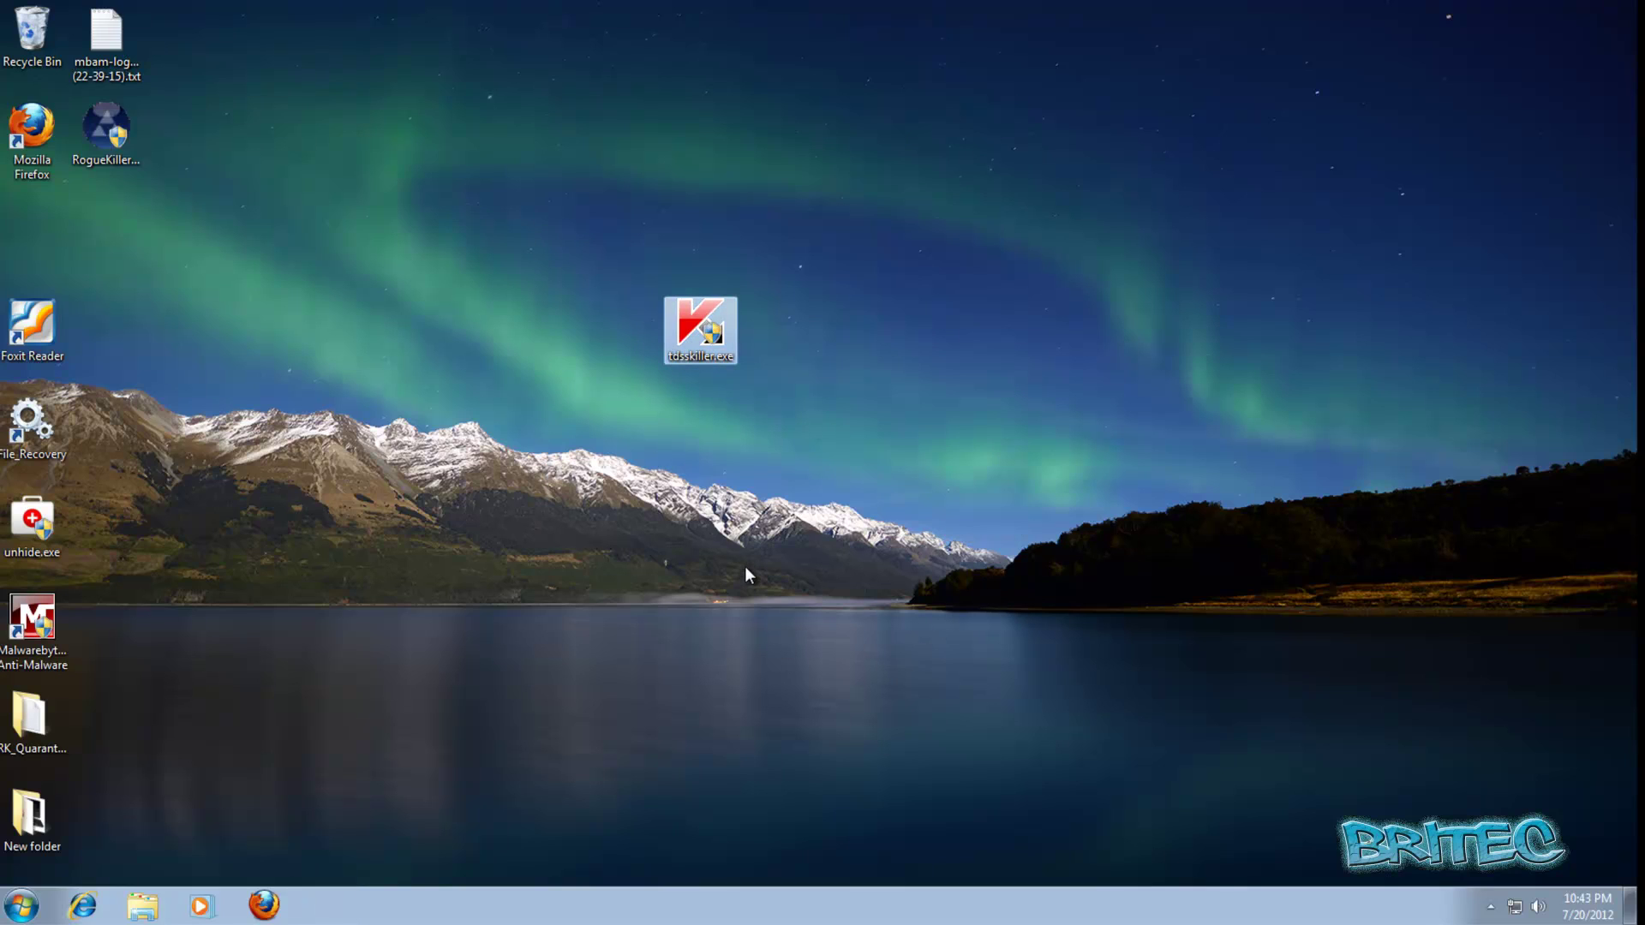